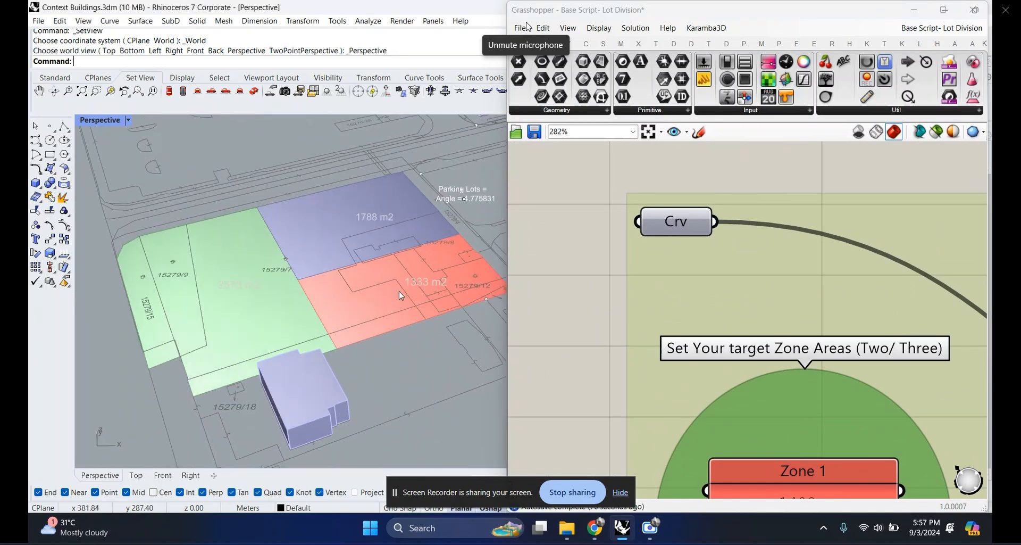
Step: Examine the three coloured lot zones and the zone divider script with its target areas and Galapagos input genes
{"action": "scroll", "coordinate": [287, 298], "scroll_direction": "down", "scroll_amount": 3}
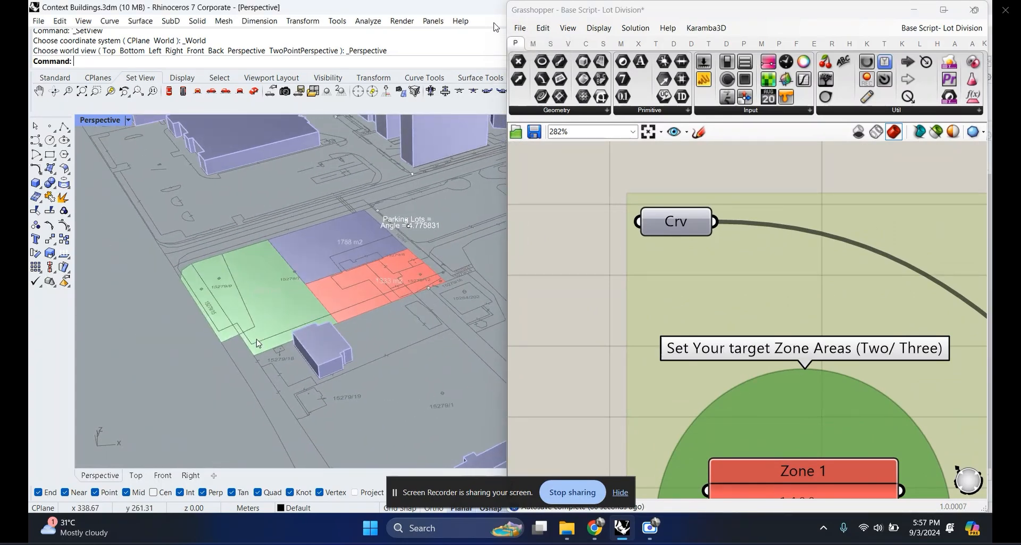
{"action": "scroll", "coordinate": [260, 344], "scroll_direction": "up", "scroll_amount": 1}
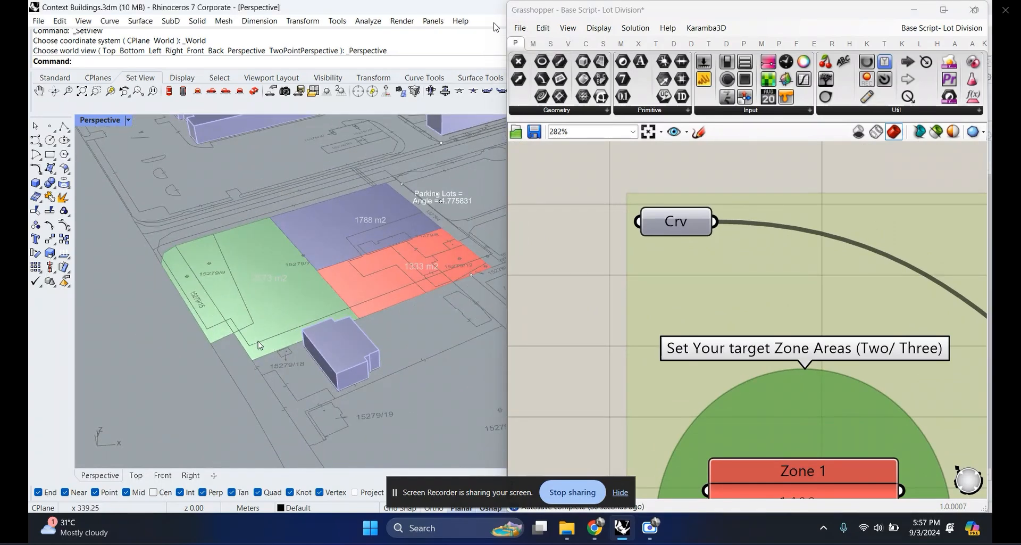
{"action": "left_click", "coordinate": [676, 226]}
{"action": "scroll", "coordinate": [646, 243], "scroll_direction": "down", "scroll_amount": 6}
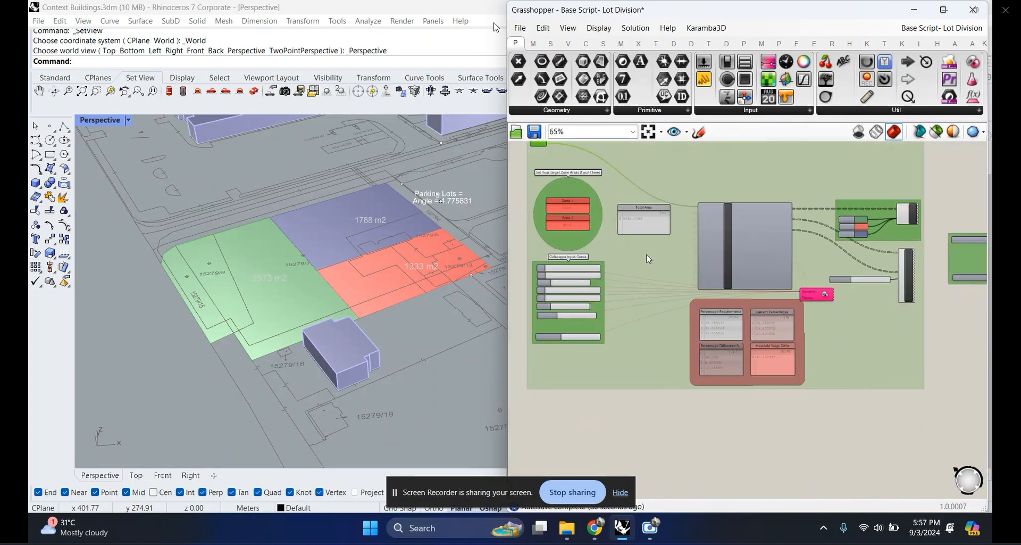
{"action": "scroll", "coordinate": [691, 266], "scroll_direction": "up", "scroll_amount": 1}
{"action": "left_click", "coordinate": [789, 304]}
{"action": "scroll", "coordinate": [723, 273], "scroll_direction": "up", "scroll_amount": 5}
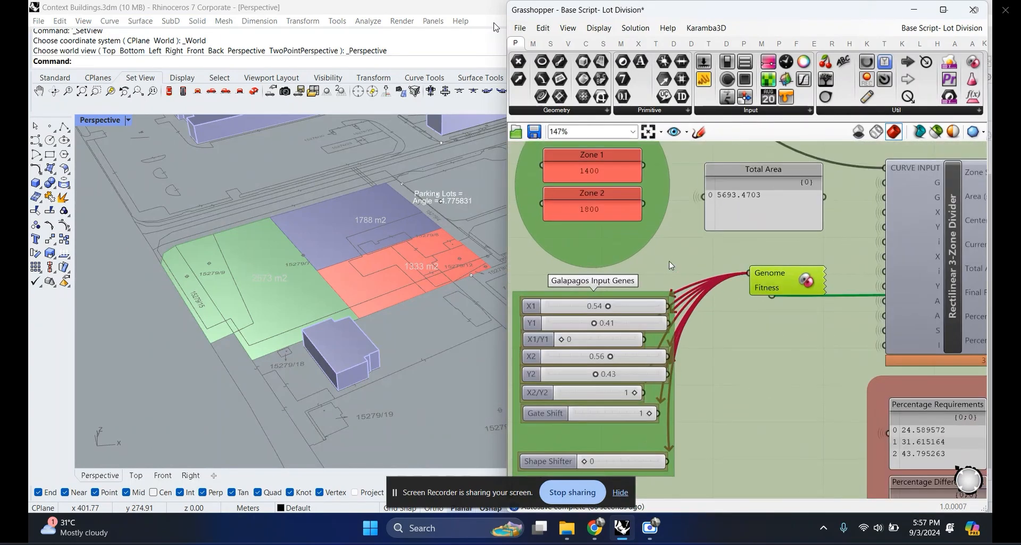
{"action": "scroll", "coordinate": [708, 275], "scroll_direction": "down", "scroll_amount": 3}
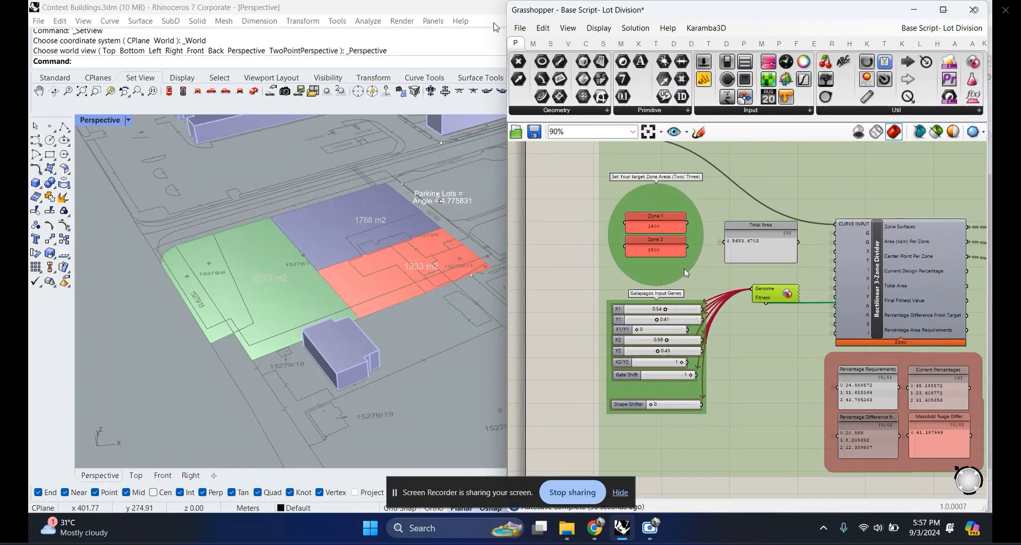
Step: Move the Galapagos component down to sit beside the input gene sliders
{"action": "right_click_drag", "start_coordinate": [684, 268], "coordinate": [677, 271]}
{"action": "scroll", "coordinate": [740, 322], "scroll_direction": "up", "scroll_amount": 3}
{"action": "left_click_drag", "start_coordinate": [787, 285], "coordinate": [801, 353]}
Step: Try out the first division by setting gene X1 to 0.50 and Y1 to 0.46, leaving X1/Y1 at 0
{"action": "scroll", "coordinate": [383, 251], "scroll_direction": "up", "scroll_amount": 6}
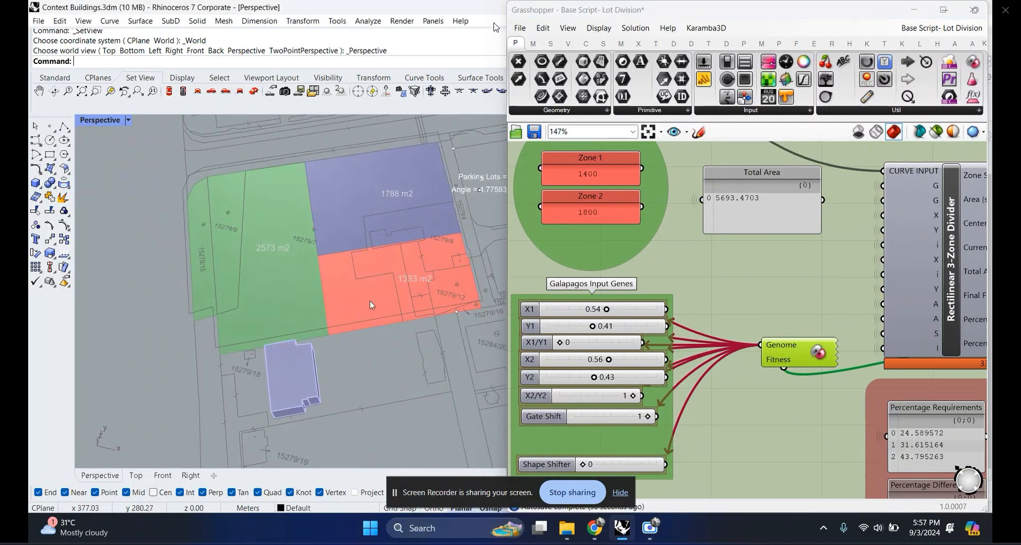
{"action": "scroll", "coordinate": [341, 299], "scroll_direction": "down", "scroll_amount": 3}
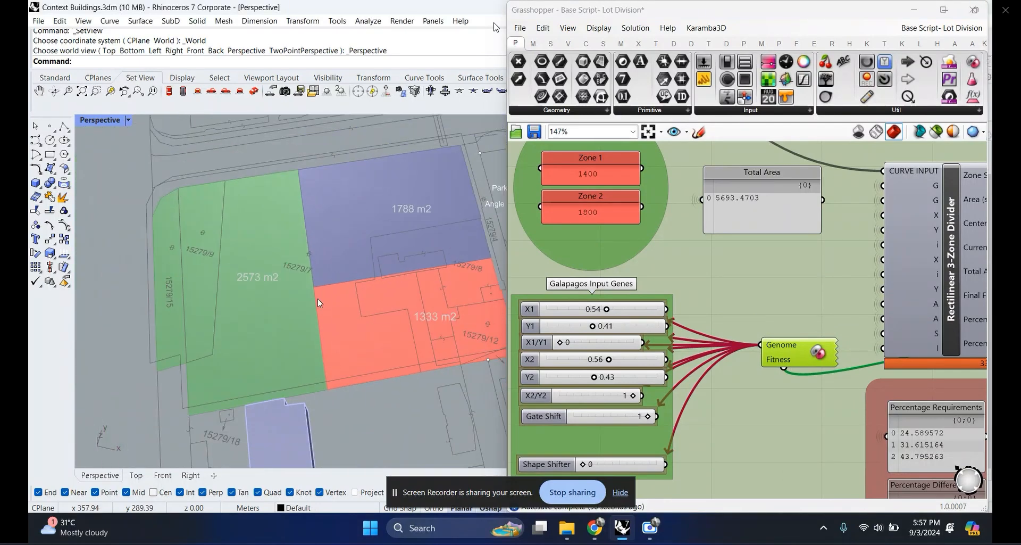
{"action": "right_click_drag", "start_coordinate": [339, 296], "coordinate": [267, 298]}
{"action": "scroll", "coordinate": [298, 298], "scroll_direction": "up", "scroll_amount": 3}
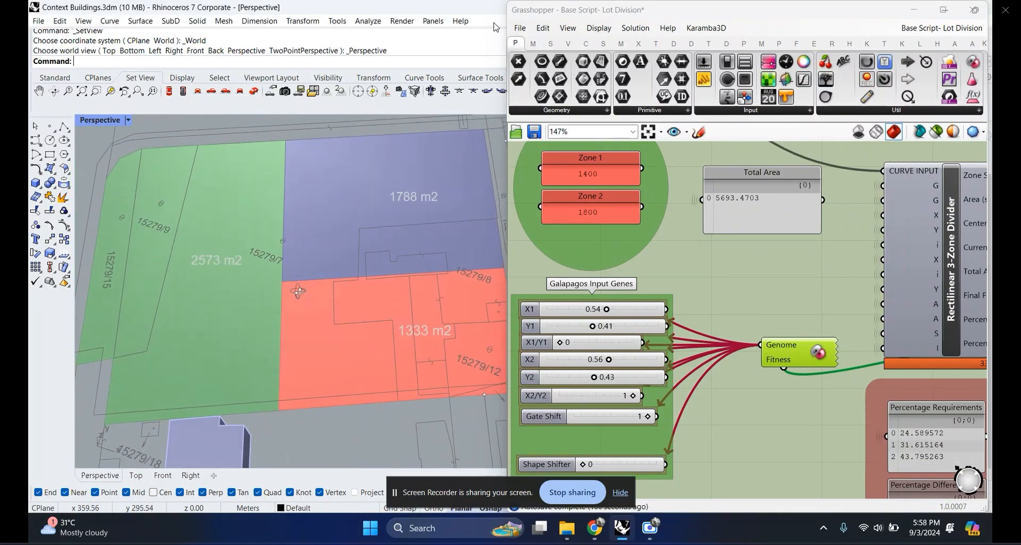
{"action": "scroll", "coordinate": [581, 326], "scroll_direction": "up", "scroll_amount": 3}
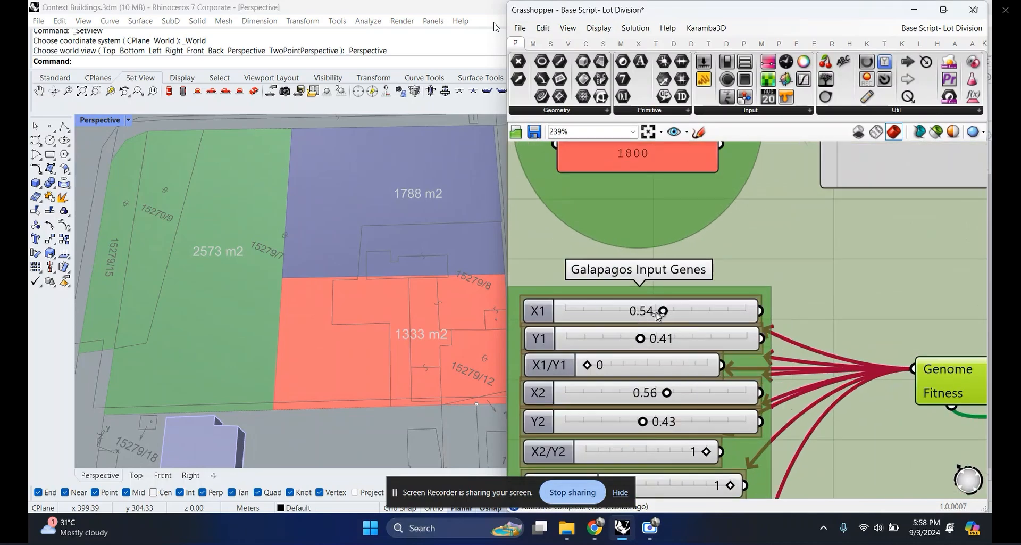
{"action": "mouse_move", "coordinate": [662, 311]}
{"action": "left_mouse_down"}
{"action": "mouse_move", "coordinate": [607, 316]}
{"action": "mouse_move", "coordinate": [712, 320]}
{"action": "mouse_move", "coordinate": [670, 324]}
{"action": "left_mouse_up"}
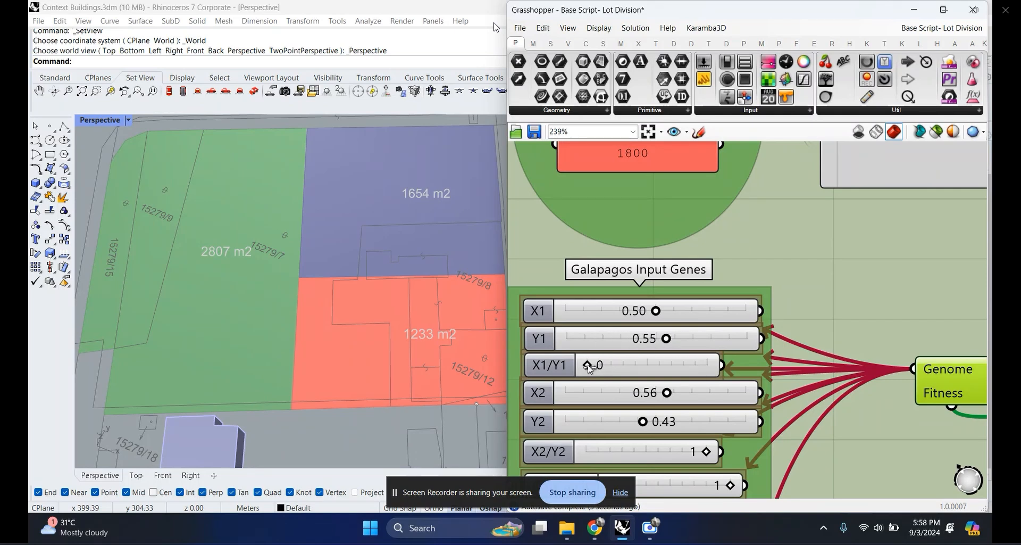
{"action": "left_click_drag", "start_coordinate": [589, 369], "coordinate": [683, 372]}
{"action": "left_click_drag", "start_coordinate": [656, 340], "coordinate": [606, 367]}
{"action": "scroll", "coordinate": [607, 367], "scroll_direction": "down", "scroll_amount": 2}
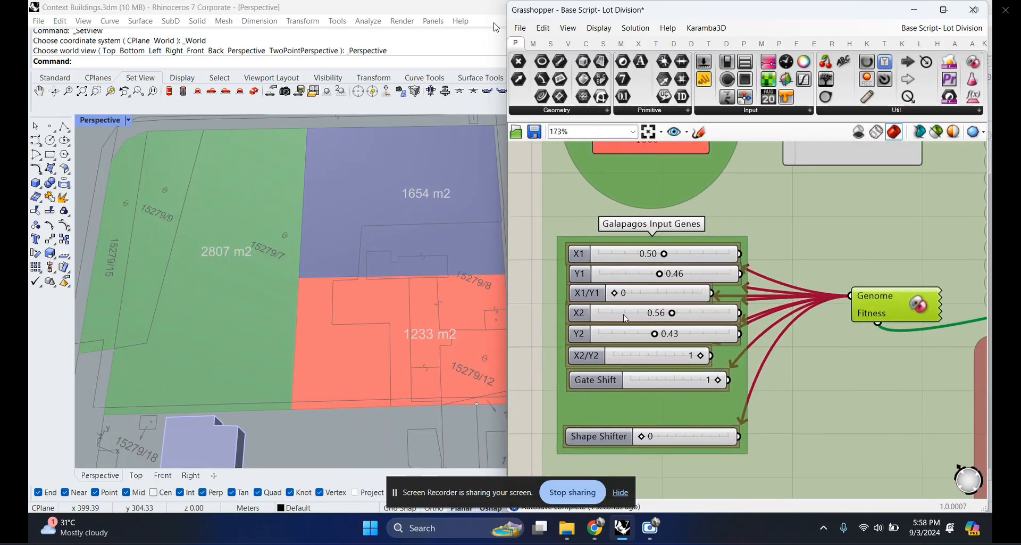
Step: Try out the second division by setting gene X2 to 0.45, Y2 to 0.63 and X2/Y2 to 0
{"action": "scroll", "coordinate": [633, 294], "scroll_direction": "up", "scroll_amount": 5}
{"action": "left_click", "coordinate": [633, 294]}
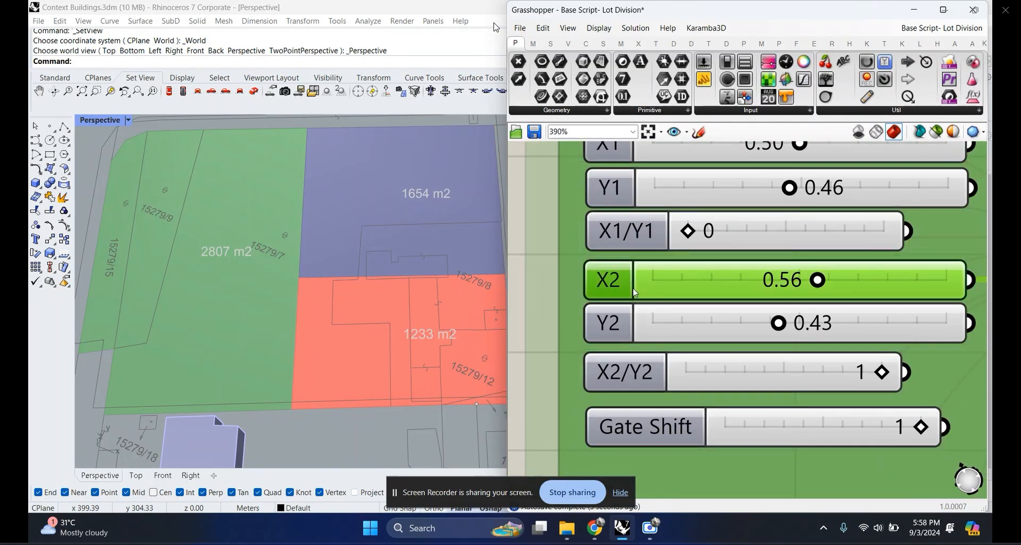
{"action": "left_click", "coordinate": [626, 326], "text": "shift"}
{"action": "scroll", "coordinate": [626, 326], "scroll_direction": "down", "scroll_amount": 2}
{"action": "right_click_drag", "start_coordinate": [626, 327], "coordinate": [606, 348]}
{"action": "left_click", "coordinate": [835, 436]}
{"action": "left_click", "coordinate": [835, 436]}
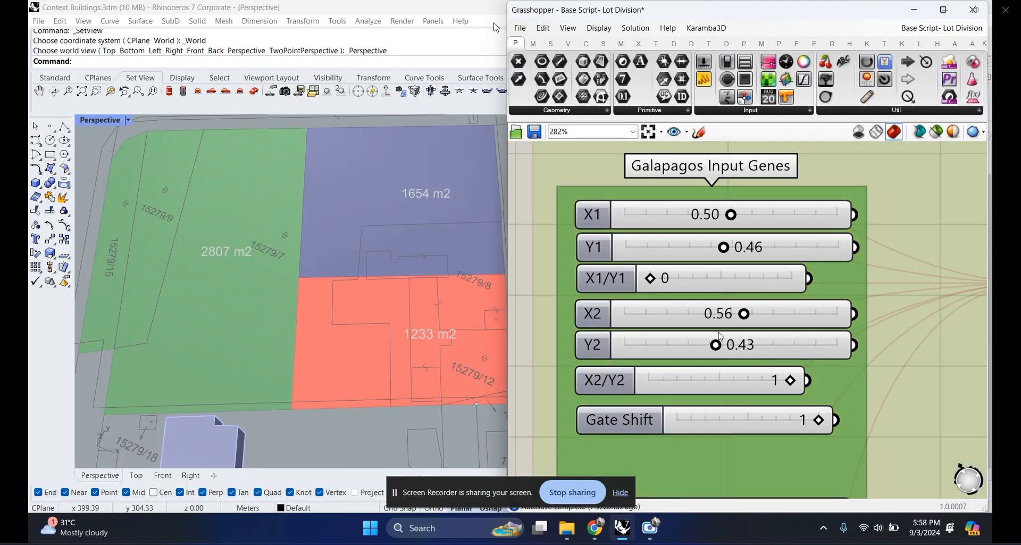
{"action": "scroll", "coordinate": [736, 316], "scroll_direction": "up", "scroll_amount": 2}
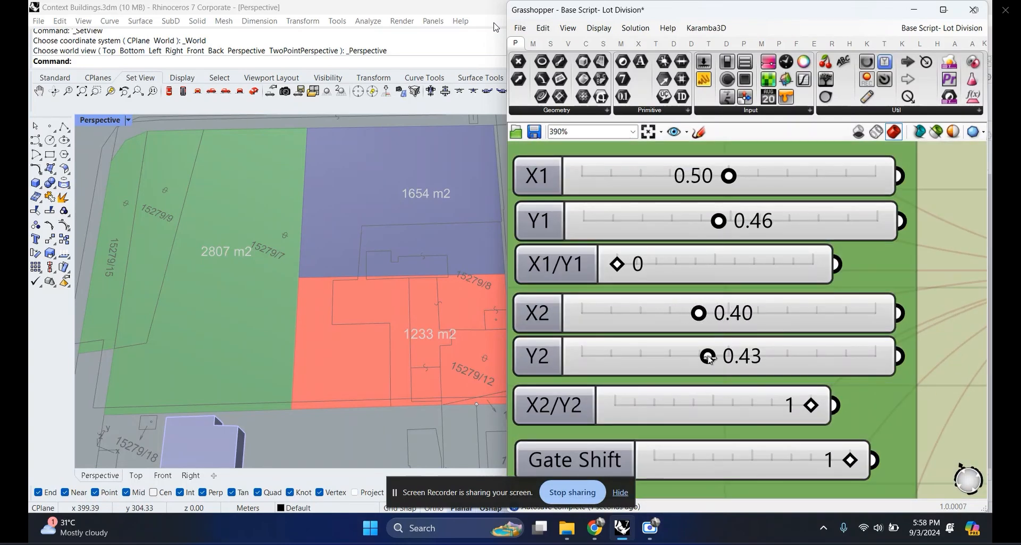
{"action": "left_click_drag", "start_coordinate": [709, 357], "coordinate": [768, 356]}
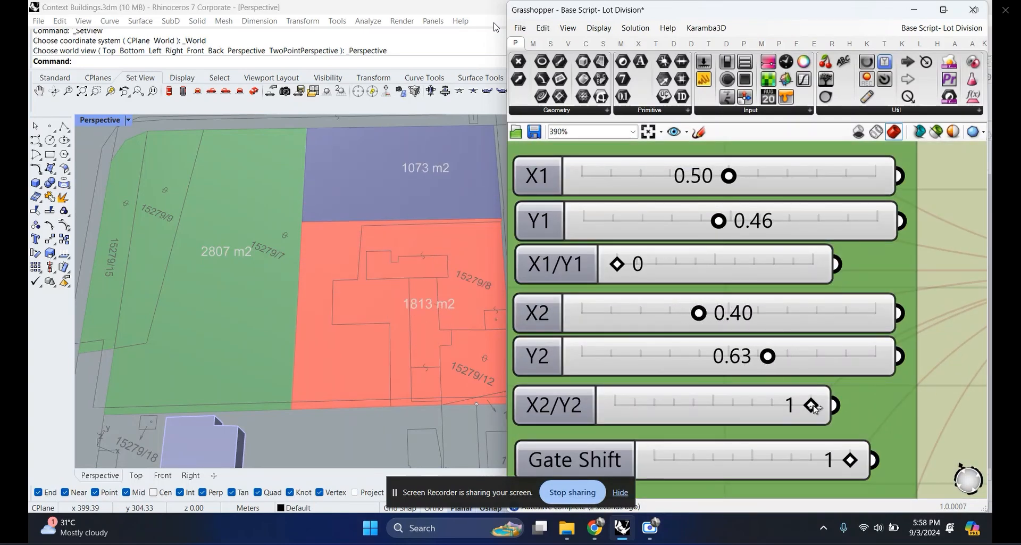
{"action": "left_click_drag", "start_coordinate": [813, 405], "coordinate": [648, 404]}
{"action": "mouse_move", "coordinate": [700, 317]}
{"action": "left_mouse_down"}
{"action": "mouse_move", "coordinate": [790, 320]}
{"action": "mouse_move", "coordinate": [712, 326]}
{"action": "left_mouse_up"}
Step: Set the Gate Shift gene to 0 and review the X1/Y1, X2/Y2 and Shape Shifter genes
{"action": "scroll", "coordinate": [712, 325], "scroll_direction": "down", "scroll_amount": 3}
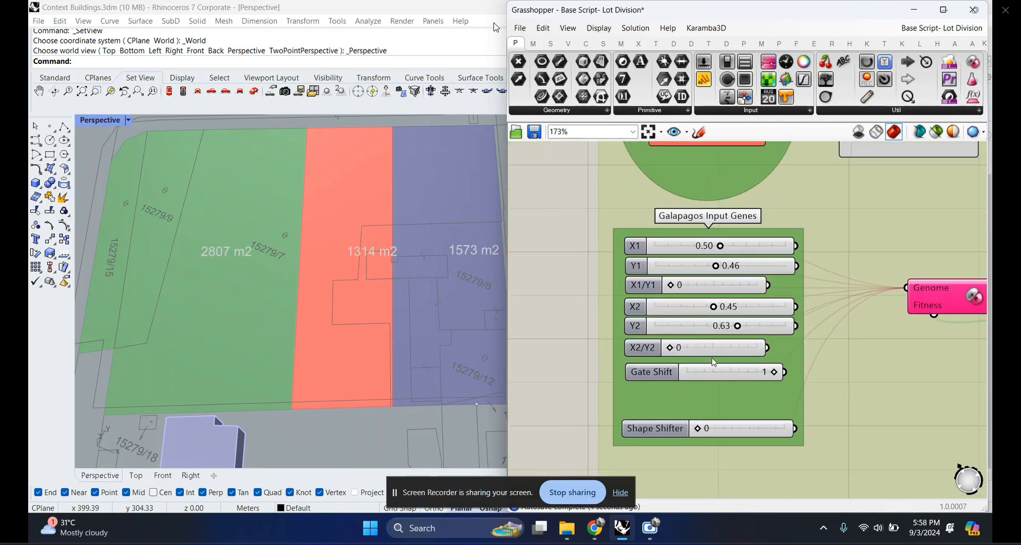
{"action": "scroll", "coordinate": [819, 379], "scroll_direction": "up", "scroll_amount": 2}
{"action": "left_click_drag", "start_coordinate": [774, 381], "coordinate": [648, 392]}
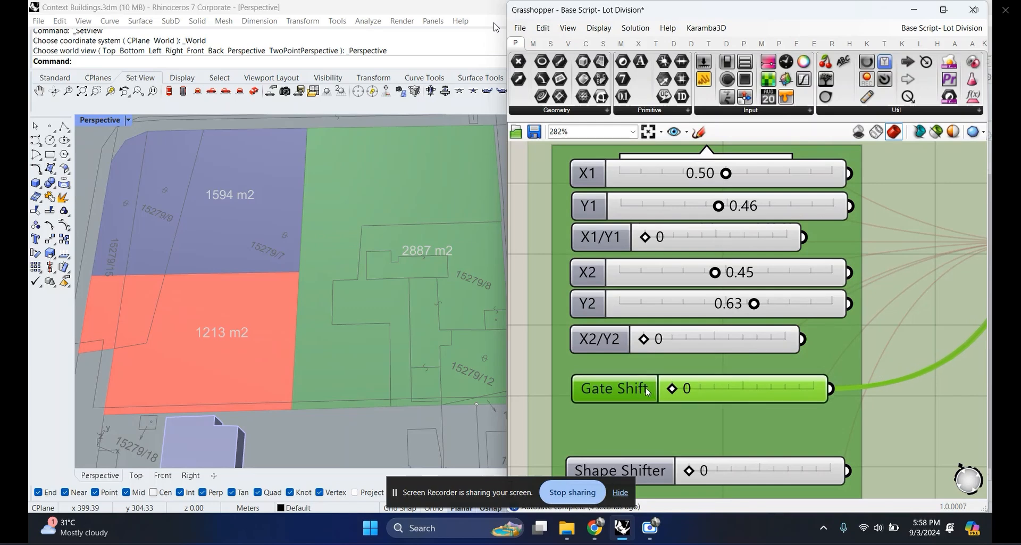
{"action": "left_click", "coordinate": [605, 245]}
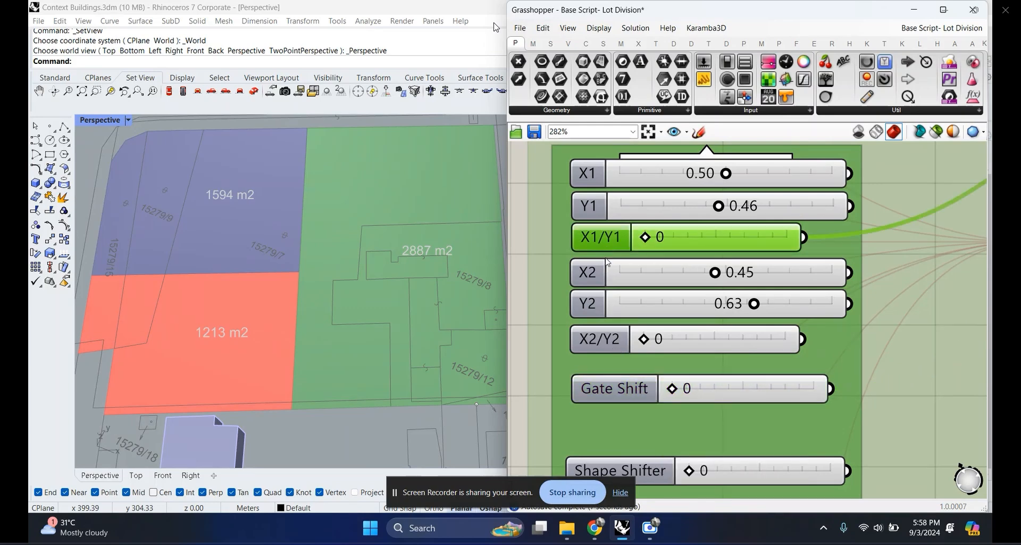
{"action": "left_click", "coordinate": [613, 339], "text": "shift"}
{"action": "scroll", "coordinate": [613, 339], "scroll_direction": "down", "scroll_amount": 3}
{"action": "left_click", "coordinate": [794, 389]}
{"action": "scroll", "coordinate": [694, 435], "scroll_direction": "up", "scroll_amount": 3}
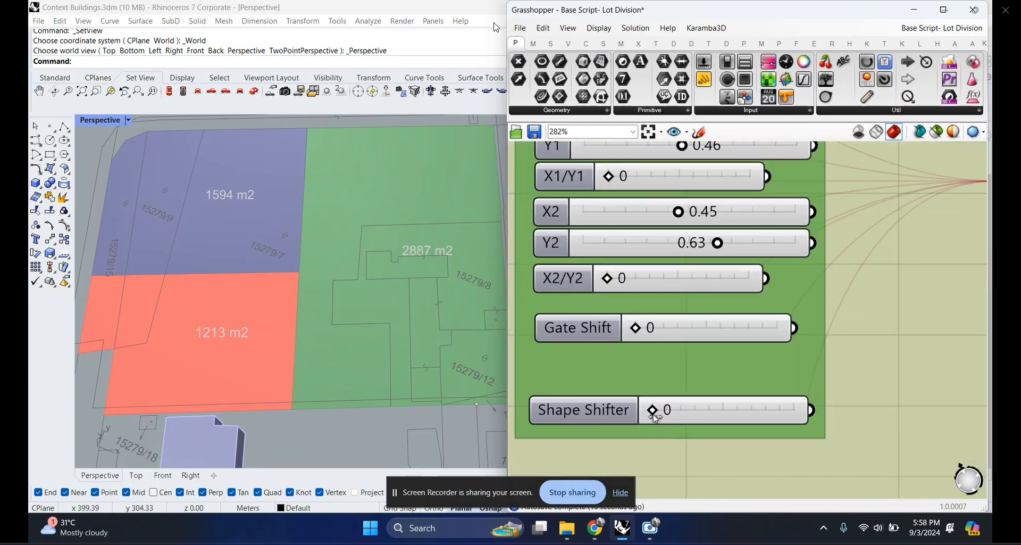
Step: Move the Galapagos component up between the Total Area panel and the gene sliders
{"action": "scroll", "coordinate": [667, 426], "scroll_direction": "down", "scroll_amount": 4}
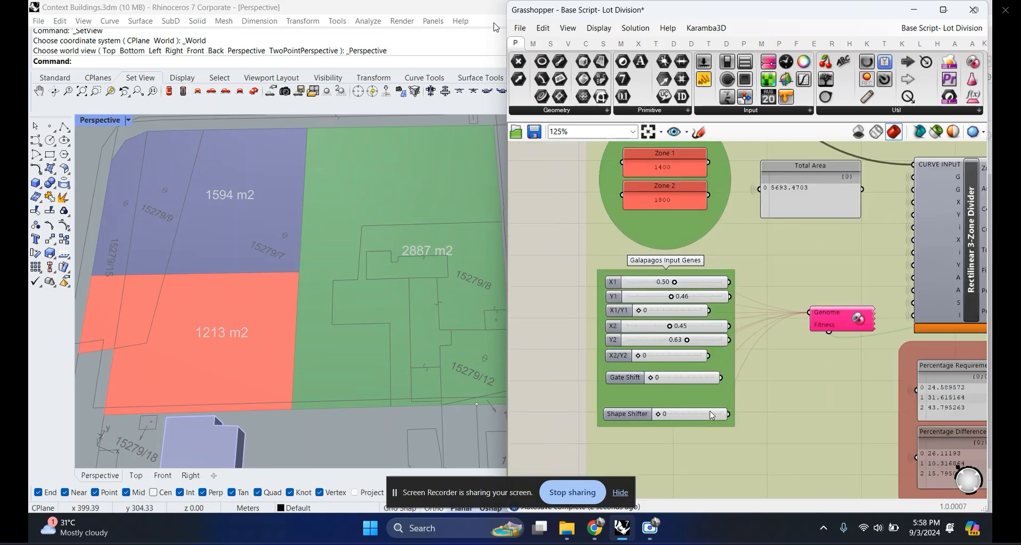
{"action": "scroll", "coordinate": [734, 296], "scroll_direction": "down", "scroll_amount": 1}
{"action": "right_click_drag", "start_coordinate": [734, 297], "coordinate": [741, 366]}
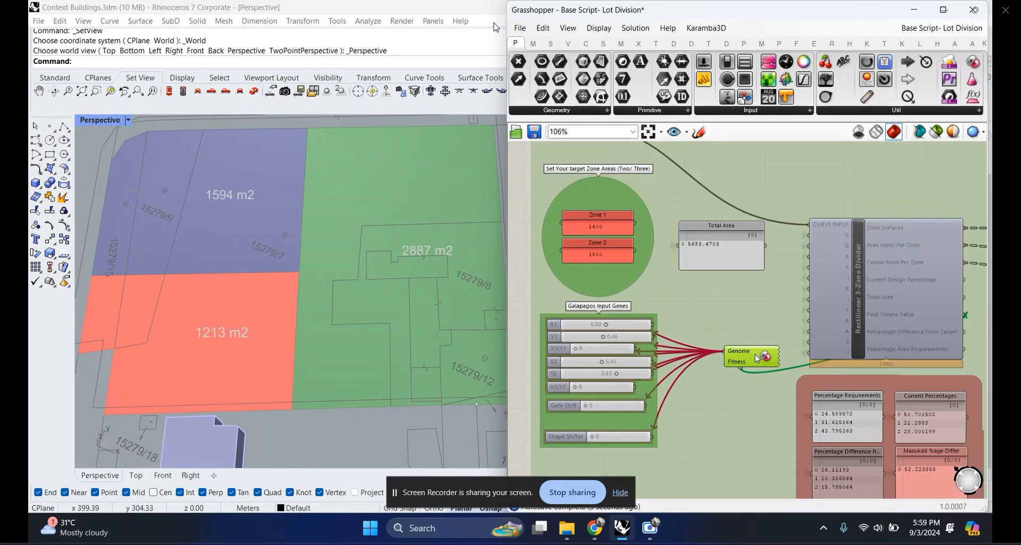
{"action": "left_click_drag", "start_coordinate": [758, 358], "coordinate": [725, 297]}
Step: Examine the target area panels for Zone 1 and Zone 2 and the Total Area panel
{"action": "right_click_drag", "start_coordinate": [606, 288], "coordinate": [636, 313]}
{"action": "scroll", "coordinate": [637, 313], "scroll_direction": "up", "scroll_amount": 3}
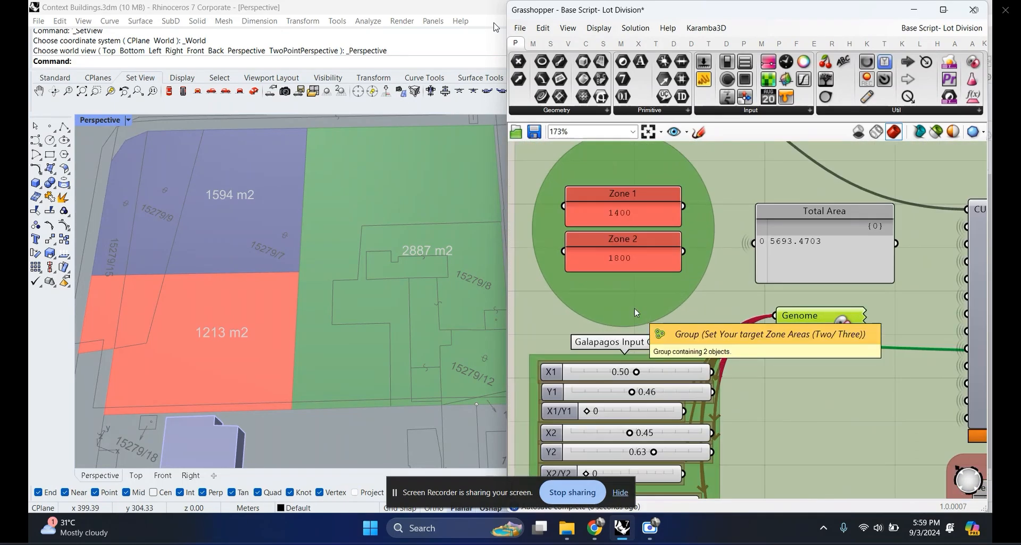
{"action": "scroll", "coordinate": [606, 234], "scroll_direction": "up", "scroll_amount": 3}
{"action": "scroll", "coordinate": [624, 242], "scroll_direction": "down", "scroll_amount": 3}
{"action": "scroll", "coordinate": [622, 220], "scroll_direction": "up", "scroll_amount": 3}
{"action": "scroll", "coordinate": [661, 231], "scroll_direction": "down", "scroll_amount": 3}
{"action": "right_click_drag", "start_coordinate": [655, 245], "coordinate": [645, 273]}
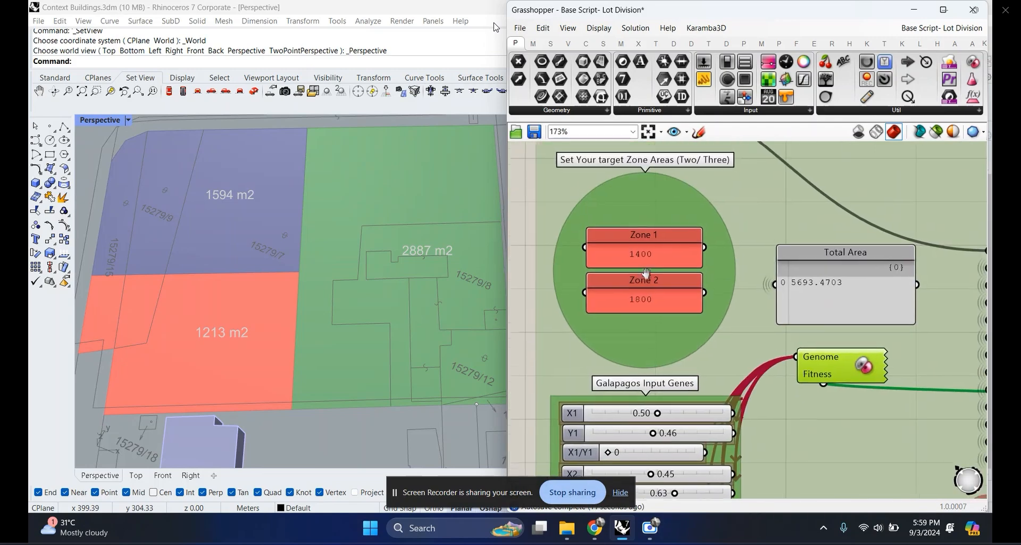
{"action": "left_click", "coordinate": [646, 258]}
{"action": "scroll", "coordinate": [647, 250], "scroll_direction": "up", "scroll_amount": 2}
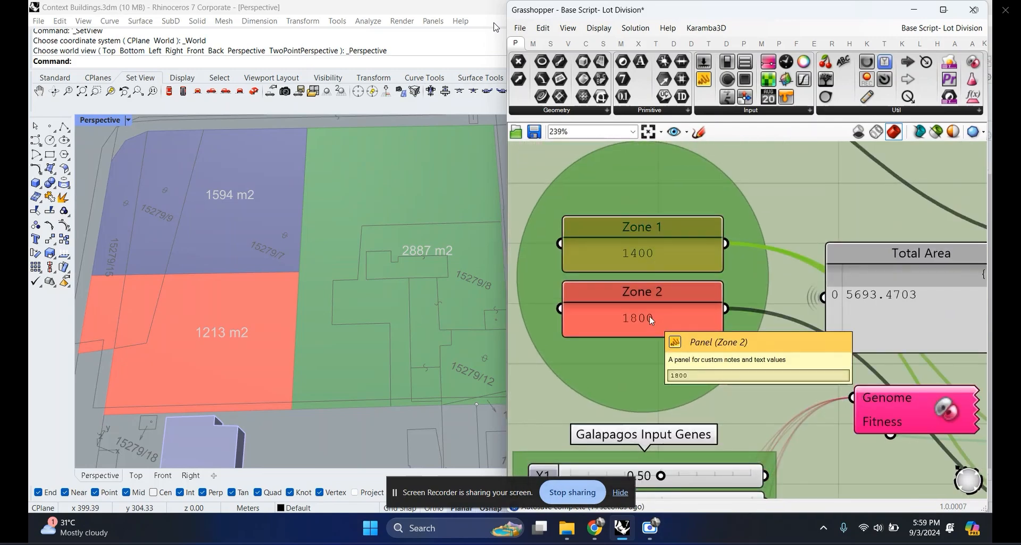
{"action": "scroll", "coordinate": [646, 316], "scroll_direction": "down", "scroll_amount": 6}
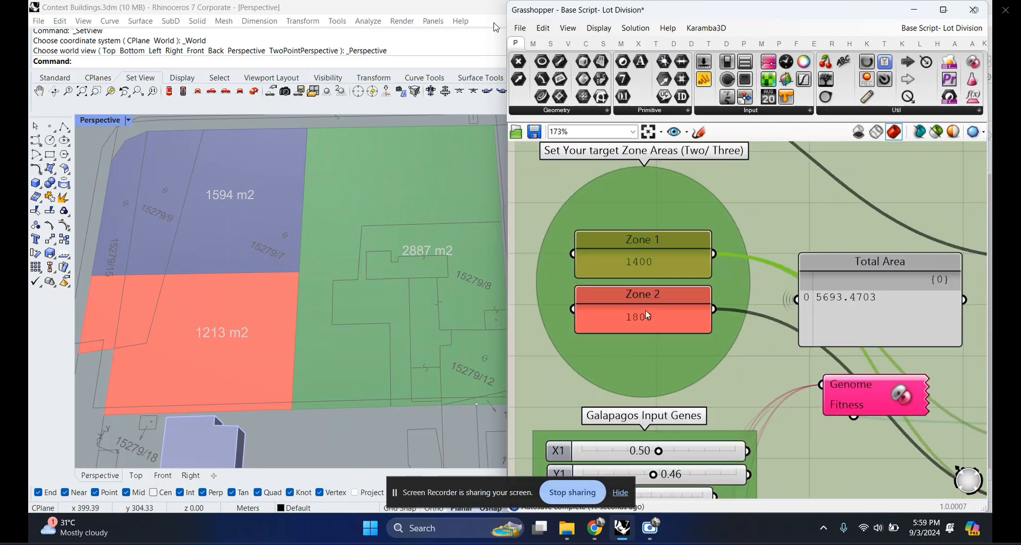
Step: Move the Galapagos component to the output side of the zone divider, near the Final Fitness Value output
{"action": "right_click_drag", "start_coordinate": [737, 349], "coordinate": [561, 243]}
{"action": "scroll", "coordinate": [561, 246], "scroll_direction": "down", "scroll_amount": 1}
{"action": "left_click_drag", "start_coordinate": [563, 245], "coordinate": [572, 296]}
{"action": "right_click_drag", "start_coordinate": [570, 296], "coordinate": [617, 302]}
{"action": "scroll", "coordinate": [618, 303], "scroll_direction": "up", "scroll_amount": 6}
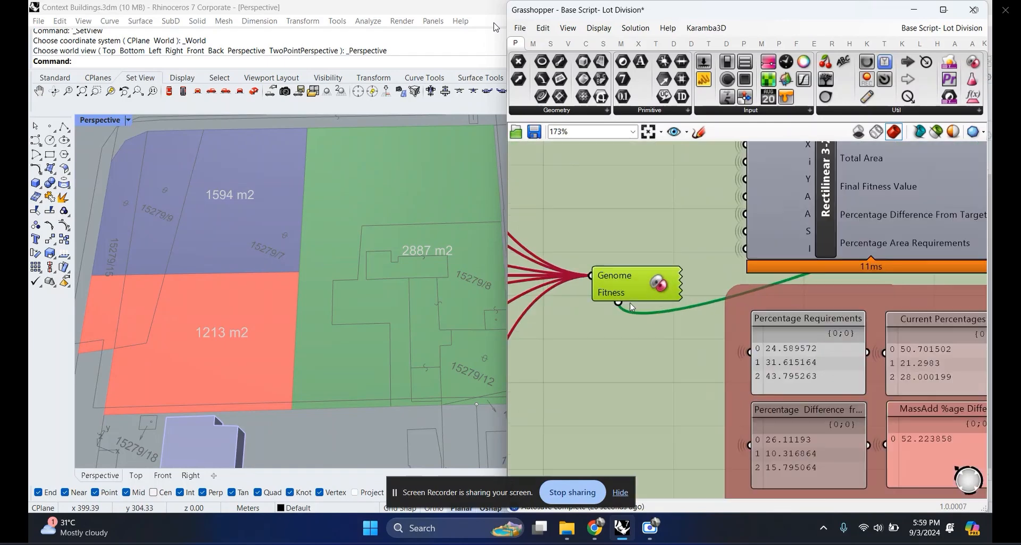
{"action": "scroll", "coordinate": [633, 293], "scroll_direction": "down", "scroll_amount": 1}
{"action": "left_click_drag", "start_coordinate": [633, 292], "coordinate": [956, 280]}
{"action": "right_click_drag", "start_coordinate": [881, 304], "coordinate": [745, 272]}
{"action": "scroll", "coordinate": [747, 271], "scroll_direction": "up", "scroll_amount": 3}
{"action": "left_click_drag", "start_coordinate": [851, 228], "coordinate": [886, 255]}
{"action": "scroll", "coordinate": [886, 255], "scroll_direction": "down", "scroll_amount": 2}
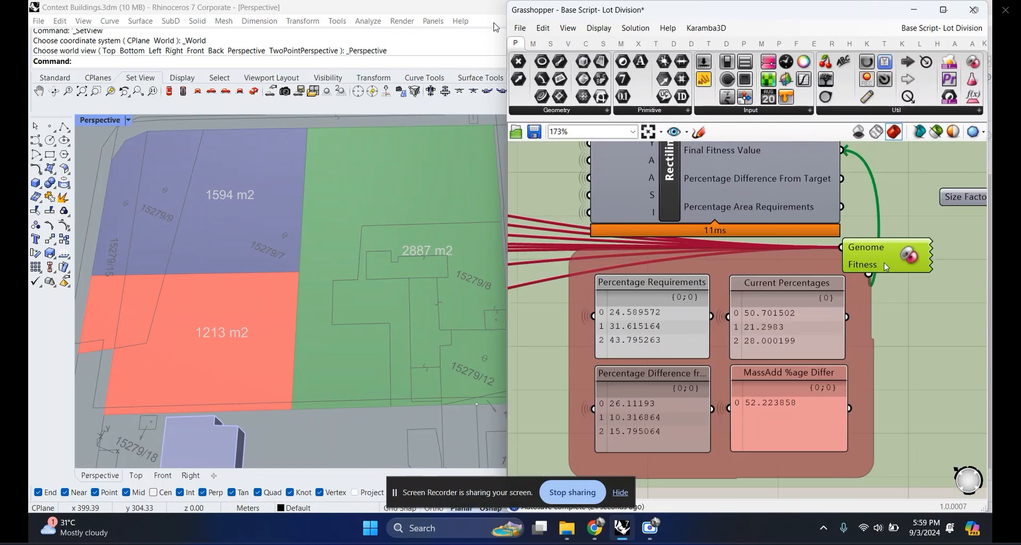
Step: Place the Galapagos component just outside the group of percentage panels
{"action": "right_click_drag", "start_coordinate": [885, 254], "coordinate": [872, 173]}
{"action": "scroll", "coordinate": [872, 172], "scroll_direction": "up", "scroll_amount": 1}
{"action": "left_click_drag", "start_coordinate": [870, 170], "coordinate": [879, 188]}
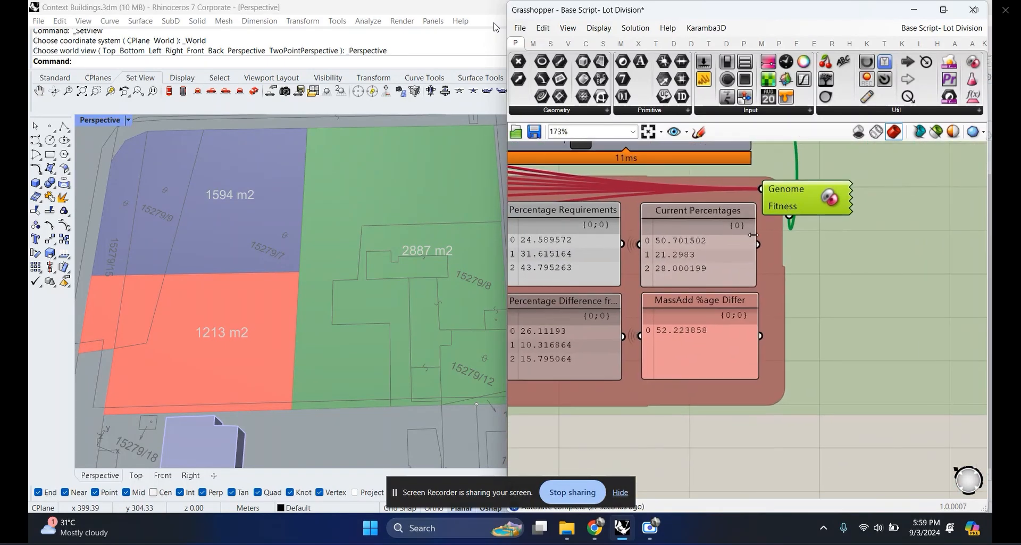
{"action": "scroll", "coordinate": [746, 316], "scroll_direction": "down", "scroll_amount": 1}
{"action": "left_click_drag", "start_coordinate": [648, 277], "coordinate": [696, 268]}
{"action": "scroll", "coordinate": [637, 275], "scroll_direction": "up", "scroll_amount": 2}
{"action": "scroll", "coordinate": [697, 267], "scroll_direction": "down", "scroll_amount": 4}
{"action": "right_click_drag", "start_coordinate": [802, 258], "coordinate": [792, 266]}
Step: Open the Galapagos Editor, start the solver and place its window where the run can be followed
{"action": "double_click", "coordinate": [851, 225]}
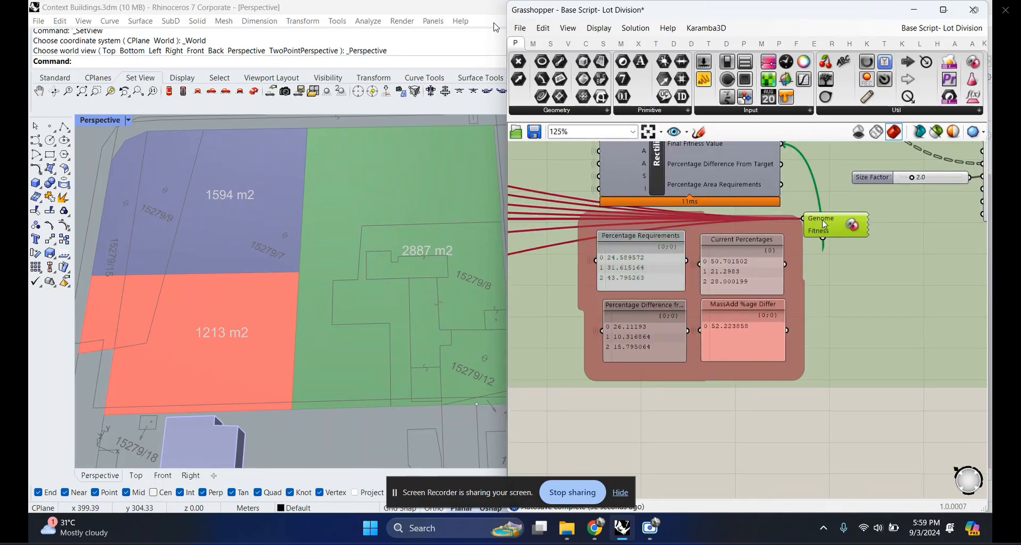
{"action": "left_click_drag", "start_coordinate": [618, 42], "coordinate": [550, 78]}
{"action": "left_click", "coordinate": [497, 93]}
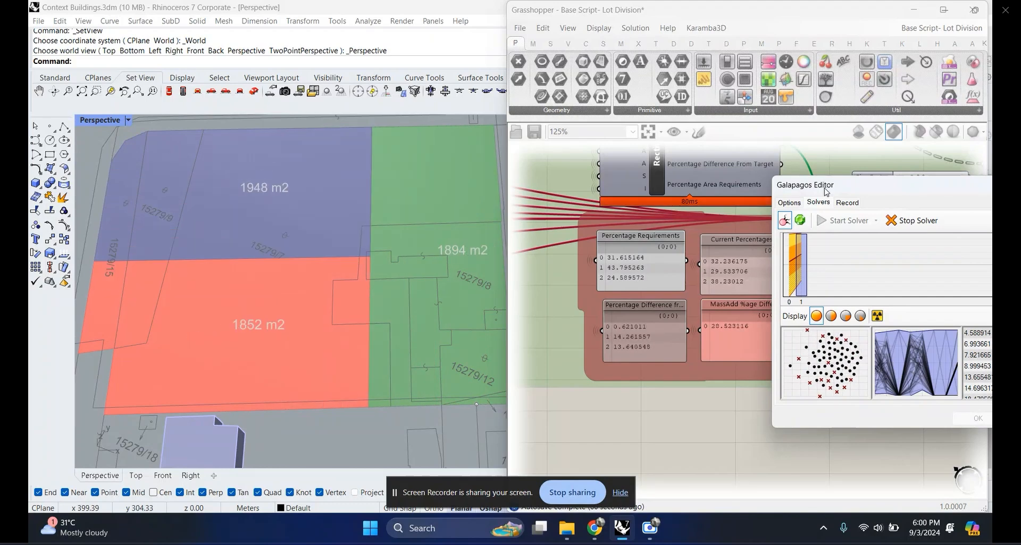
{"action": "left_click_drag", "start_coordinate": [828, 190], "coordinate": [724, 150]}
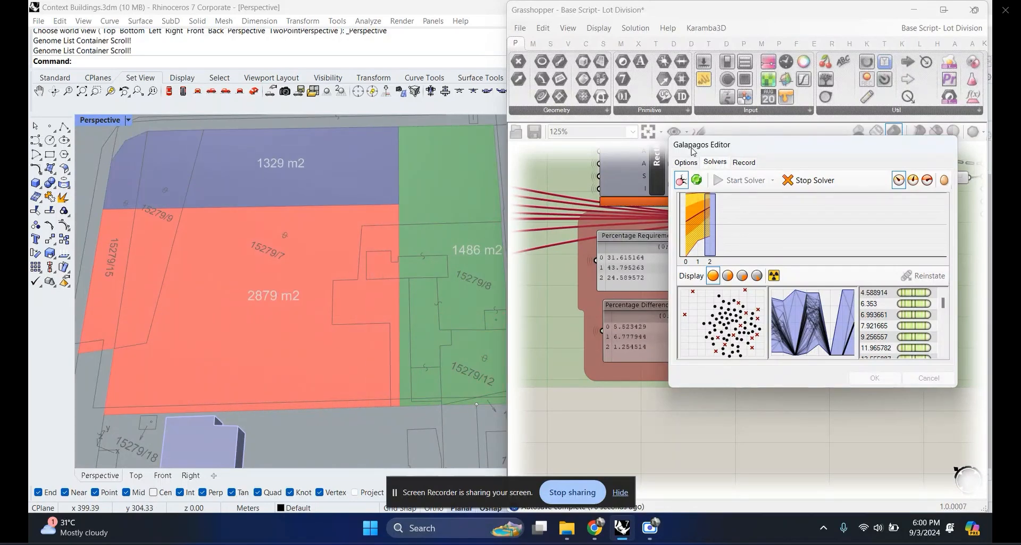
Step: Stop the solver and reinstate the best genome, accepting it in the Galapagos Editor
{"action": "left_click", "coordinate": [808, 180]}
{"action": "left_click", "coordinate": [923, 282]}
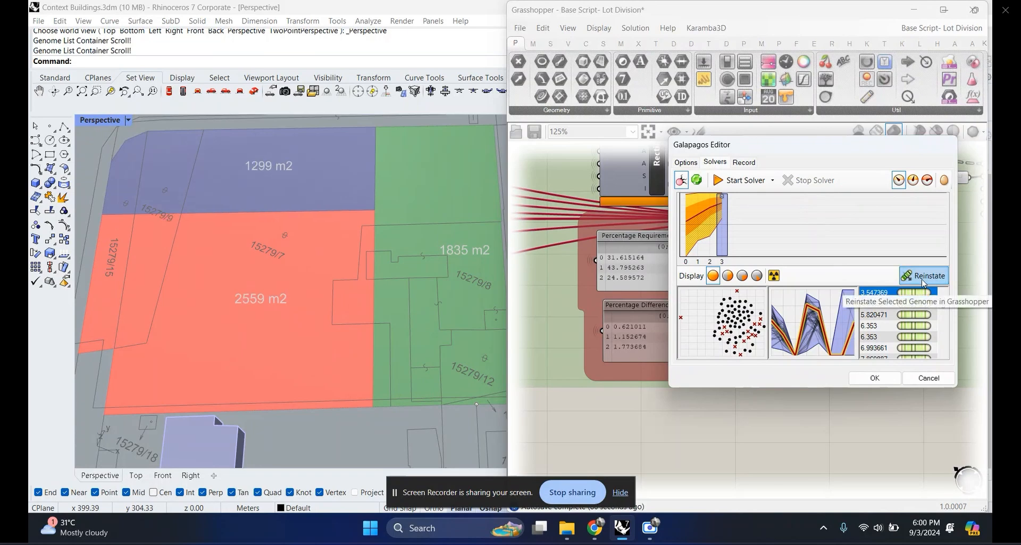
{"action": "left_click", "coordinate": [878, 379]}
Step: Compare the resulting zone areas in the Rhino viewport with the percentage panels and the Zone 1 and Zone 2 targets
{"action": "scroll", "coordinate": [679, 309], "scroll_direction": "down", "scroll_amount": 1}
{"action": "scroll", "coordinate": [636, 328], "scroll_direction": "up", "scroll_amount": 5}
{"action": "scroll", "coordinate": [738, 313], "scroll_direction": "down", "scroll_amount": 5}
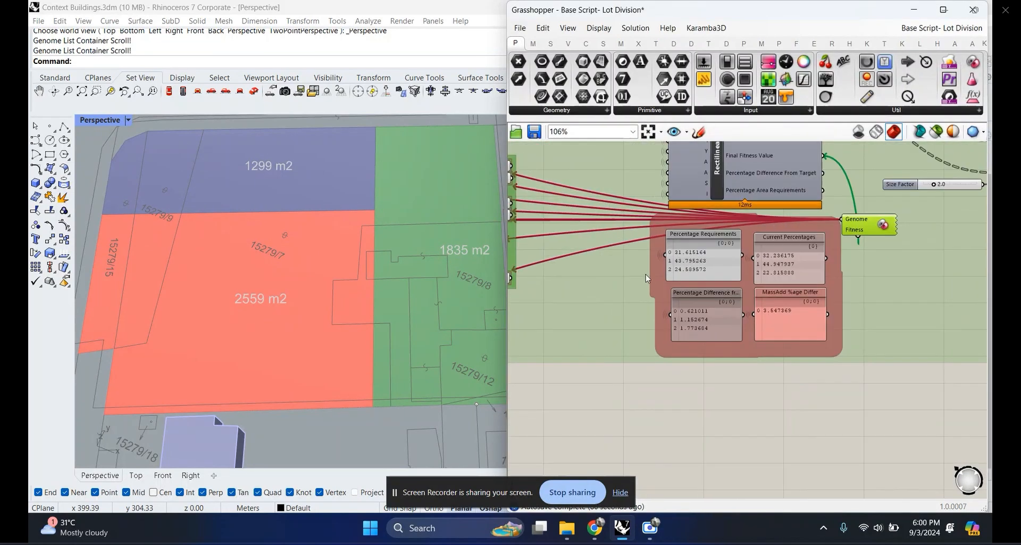
{"action": "right_click_drag", "start_coordinate": [646, 278], "coordinate": [840, 461]}
{"action": "scroll", "coordinate": [612, 263], "scroll_direction": "up", "scroll_amount": 4}
{"action": "right_click_drag", "start_coordinate": [456, 258], "coordinate": [410, 288]}
{"action": "scroll", "coordinate": [406, 262], "scroll_direction": "down", "scroll_amount": 2}
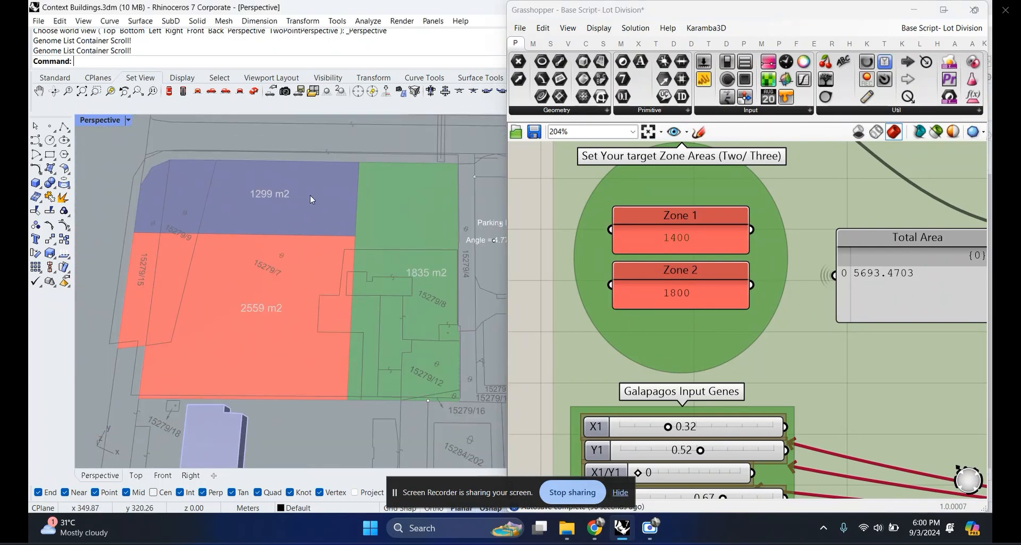
{"action": "scroll", "coordinate": [706, 245], "scroll_direction": "up", "scroll_amount": 2}
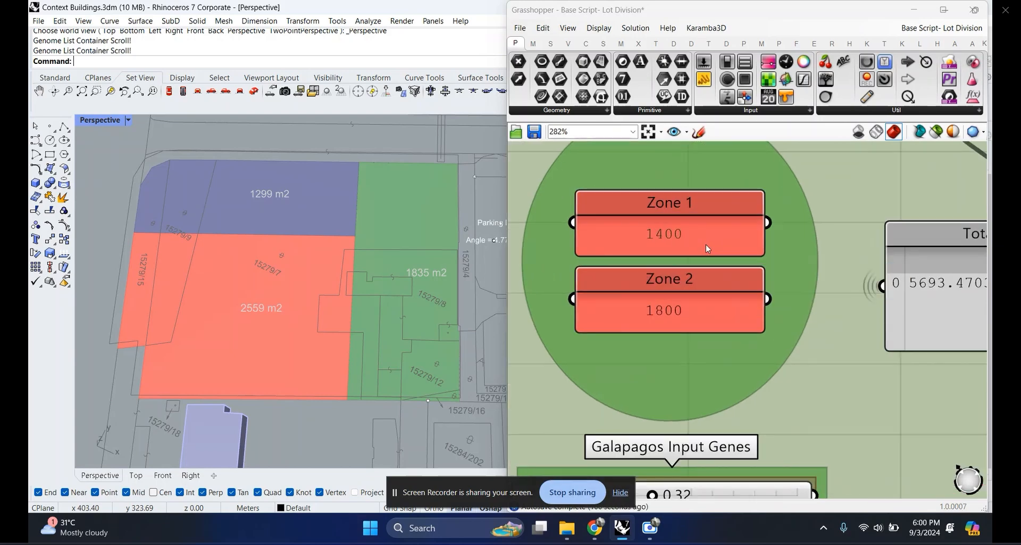
Step: Review the Zone 1 and Zone 2 targets, the Galapagos component and its percentage panels in the lot division script
{"action": "left_click", "coordinate": [686, 240]}
{"action": "scroll", "coordinate": [687, 314], "scroll_direction": "down", "scroll_amount": 12}
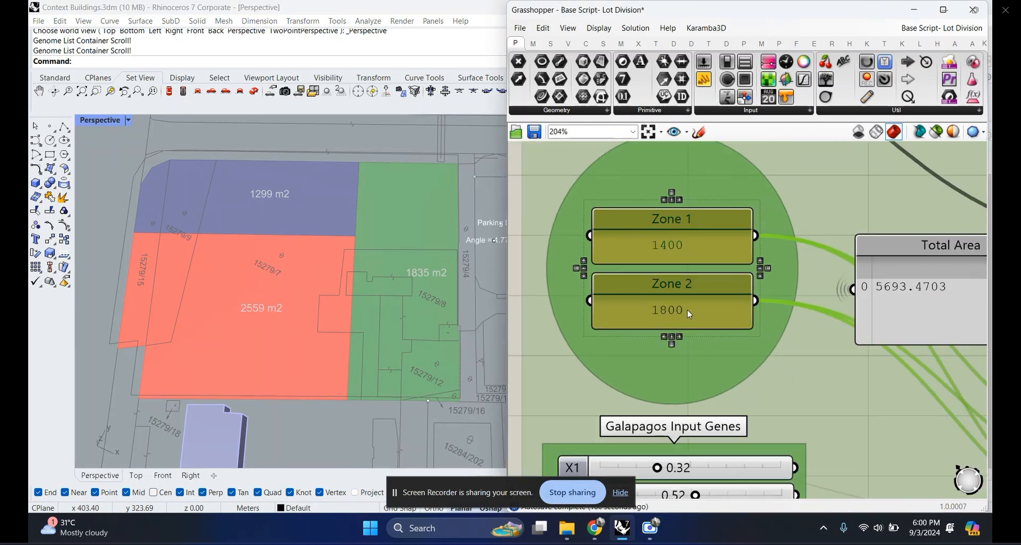
{"action": "scroll", "coordinate": [811, 354], "scroll_direction": "up", "scroll_amount": 8}
{"action": "left_click", "coordinate": [796, 317]}
{"action": "left_click_drag", "start_coordinate": [797, 317], "coordinate": [790, 312]}
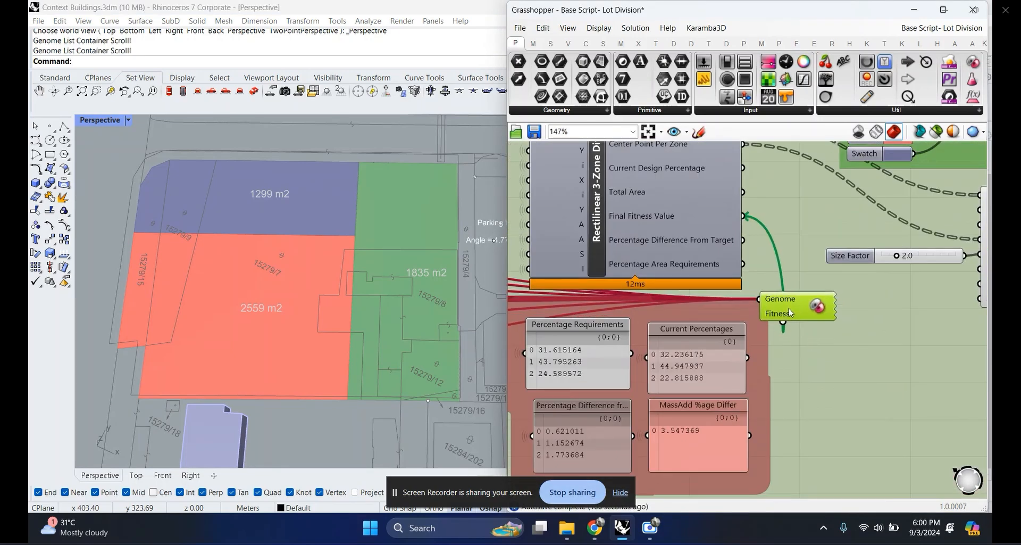
{"action": "scroll", "coordinate": [785, 314], "scroll_direction": "down", "scroll_amount": 6}
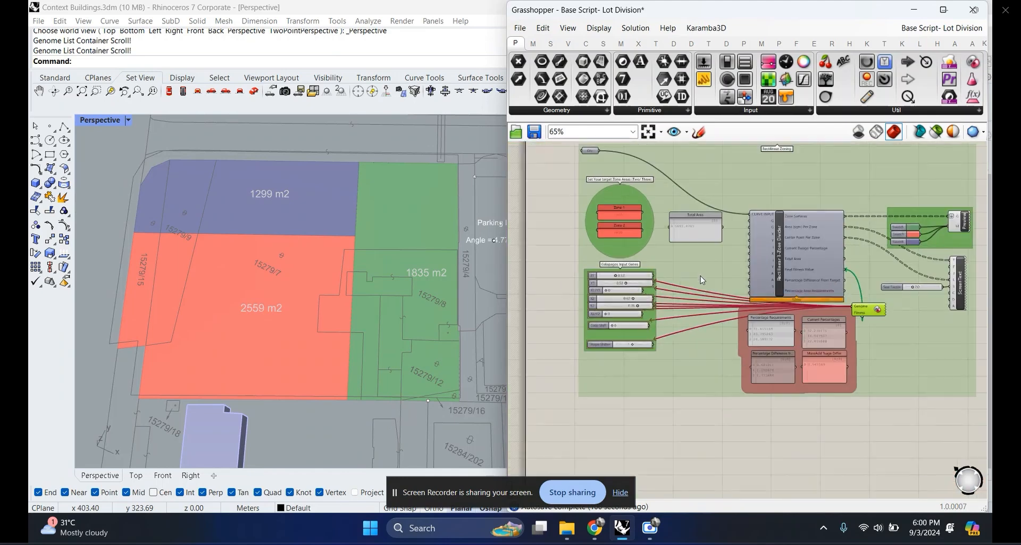
{"action": "scroll", "coordinate": [400, 257], "scroll_direction": "up", "scroll_amount": 3}
{"action": "scroll", "coordinate": [400, 257], "scroll_direction": "down", "scroll_amount": 4}
{"action": "scroll", "coordinate": [622, 205], "scroll_direction": "up", "scroll_amount": 8}
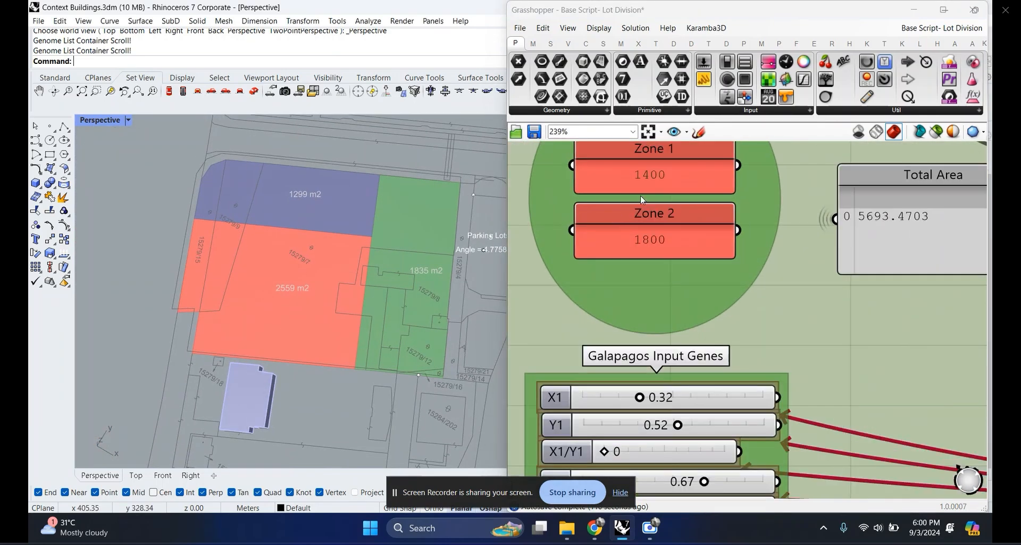
{"action": "scroll", "coordinate": [606, 278], "scroll_direction": "down", "scroll_amount": 5}
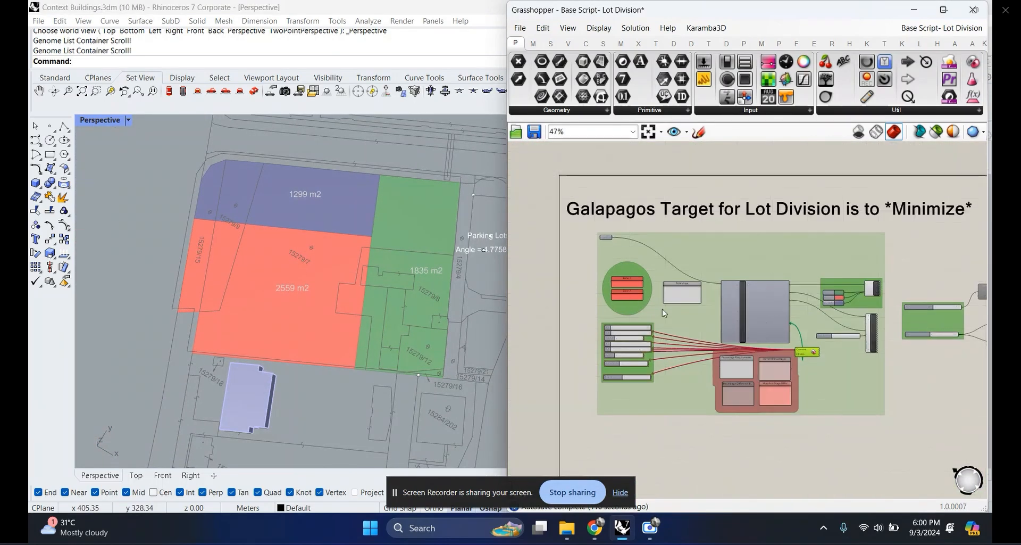
Step: Disable the Custom Preview component that colours the three zones of the lot division
{"action": "right_click_drag", "start_coordinate": [817, 383], "coordinate": [692, 340]}
{"action": "scroll", "coordinate": [692, 340], "scroll_direction": "down", "scroll_amount": 3}
{"action": "right_click_drag", "start_coordinate": [837, 287], "coordinate": [777, 305]}
{"action": "scroll", "coordinate": [777, 306], "scroll_direction": "up", "scroll_amount": 5}
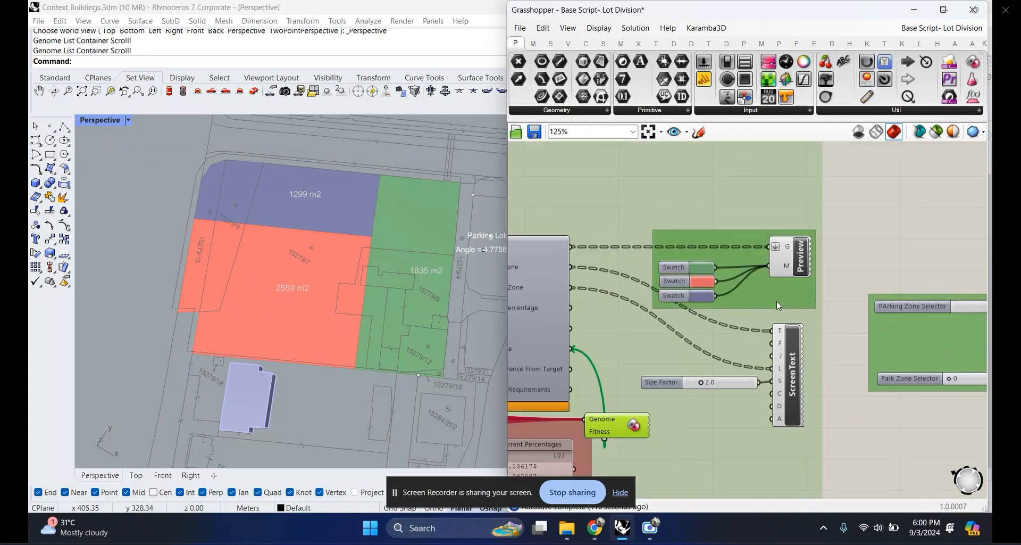
{"action": "right_click_drag", "start_coordinate": [796, 261], "coordinate": [683, 268]}
{"action": "left_click", "coordinate": [682, 268]}
{"action": "middle_click", "coordinate": [681, 266]}
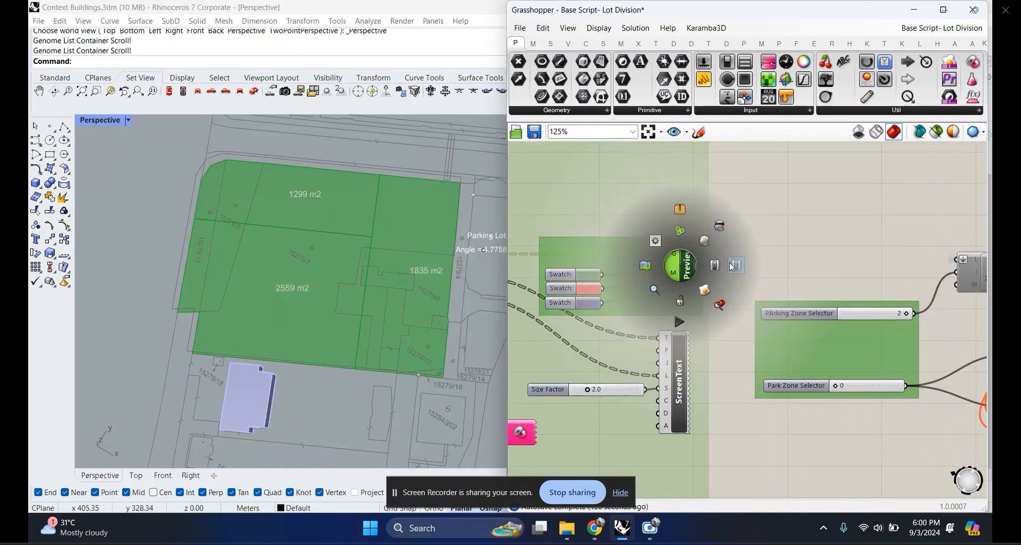
{"action": "left_click", "coordinate": [736, 265]}
Step: Enable the Item component that passes the divided zones to the parking and park generators
{"action": "scroll", "coordinate": [736, 266], "scroll_direction": "down", "scroll_amount": 3}
{"action": "right_click_drag", "start_coordinate": [867, 289], "coordinate": [758, 287]}
{"action": "scroll", "coordinate": [760, 288], "scroll_direction": "up", "scroll_amount": 4}
{"action": "left_click", "coordinate": [803, 258]}
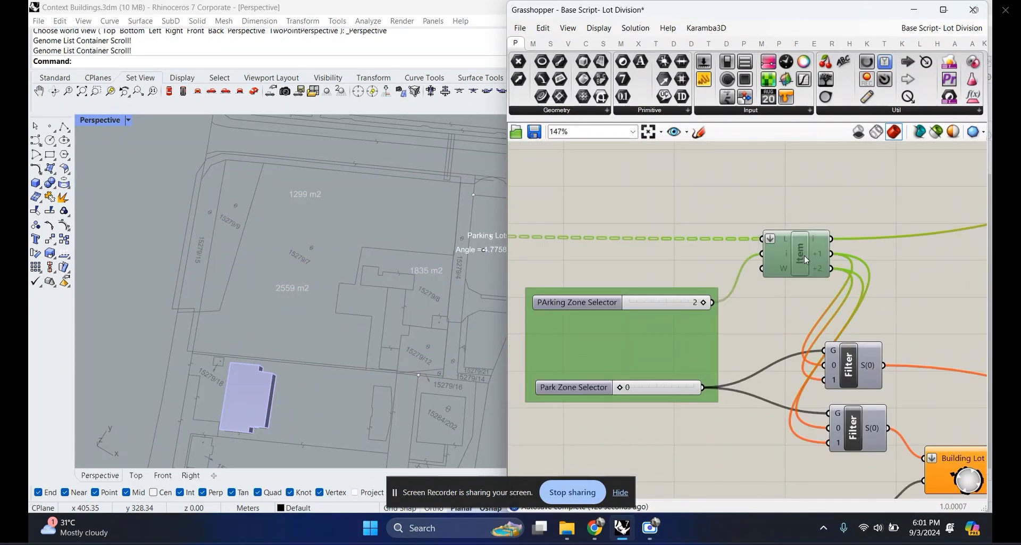
{"action": "middle_click", "coordinate": [804, 256]}
{"action": "left_click", "coordinate": [839, 256]}
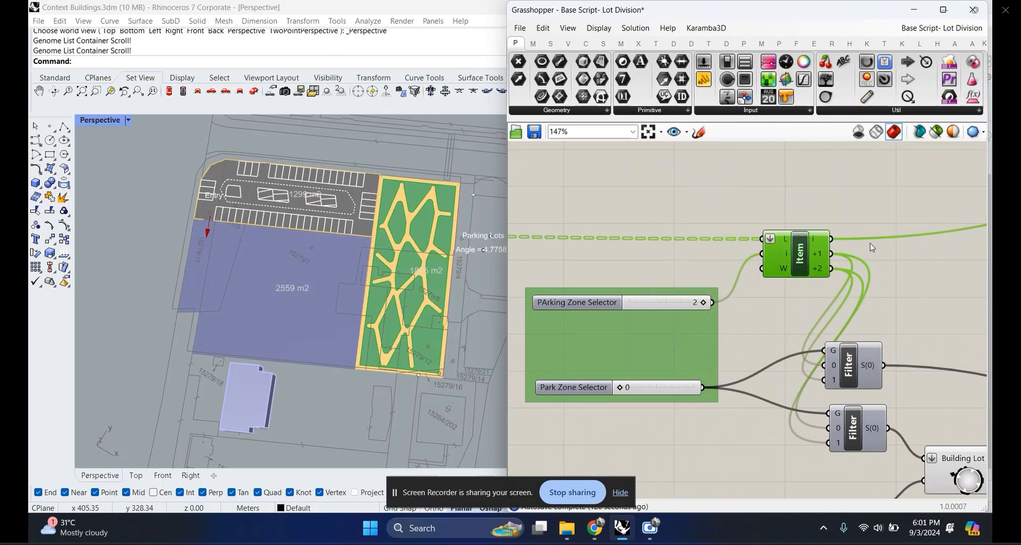
Step: Examine the generated parking layout and park in the Rhino viewport alongside the generator groups in the script
{"action": "scroll", "coordinate": [740, 273], "scroll_direction": "down", "scroll_amount": 5}
{"action": "right_click_drag", "start_coordinate": [775, 288], "coordinate": [736, 267]}
{"action": "right_click_drag", "start_coordinate": [298, 292], "coordinate": [362, 290]}
{"action": "scroll", "coordinate": [255, 289], "scroll_direction": "up", "scroll_amount": 5}
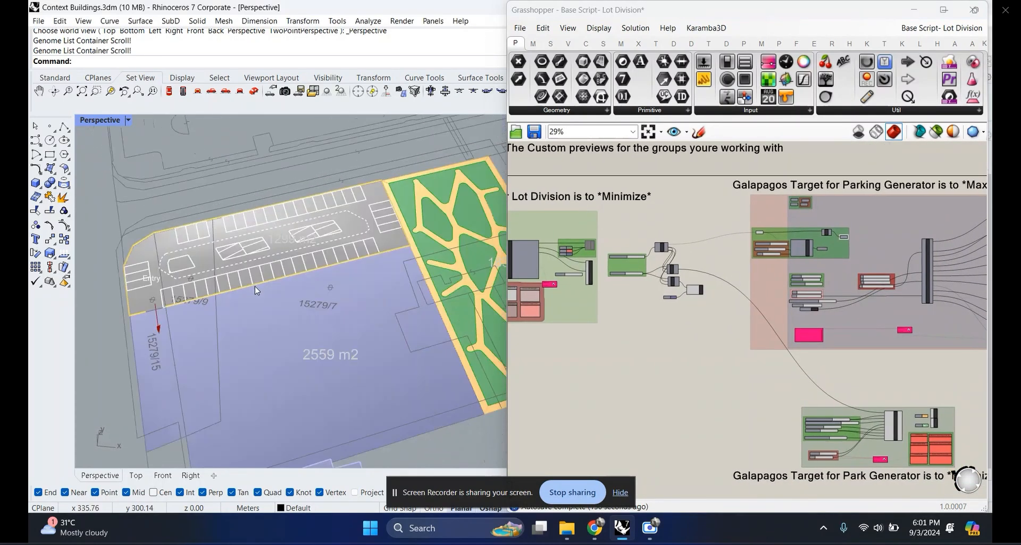
{"action": "right_click_drag", "start_coordinate": [256, 289], "coordinate": [212, 290]}
{"action": "scroll", "coordinate": [319, 301], "scroll_direction": "down", "scroll_amount": 3}
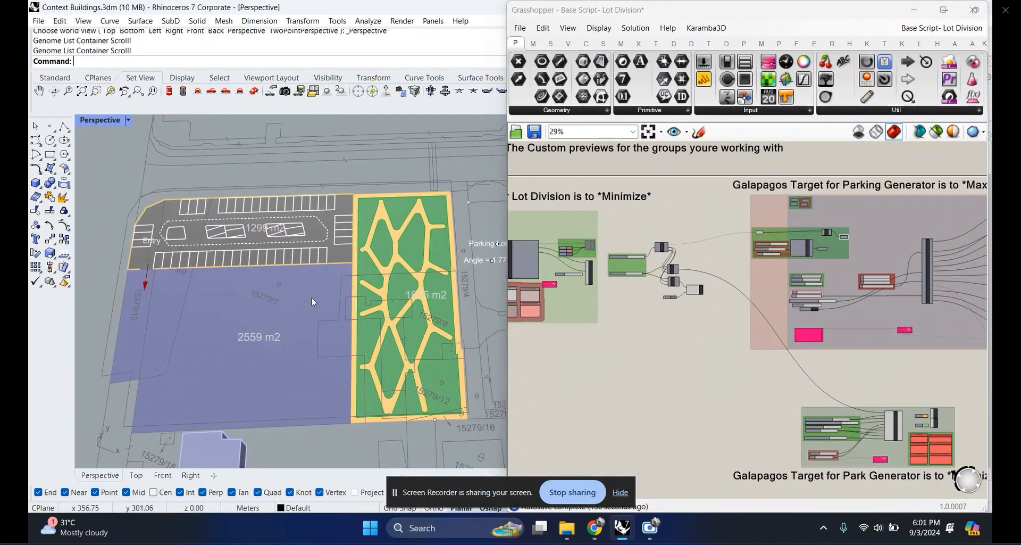
Step: Try the Parking Zone Selector at 1, then return it to 2
{"action": "scroll", "coordinate": [638, 261], "scroll_direction": "up", "scroll_amount": 10}
{"action": "scroll", "coordinate": [491, 312], "scroll_direction": "down", "scroll_amount": 2}
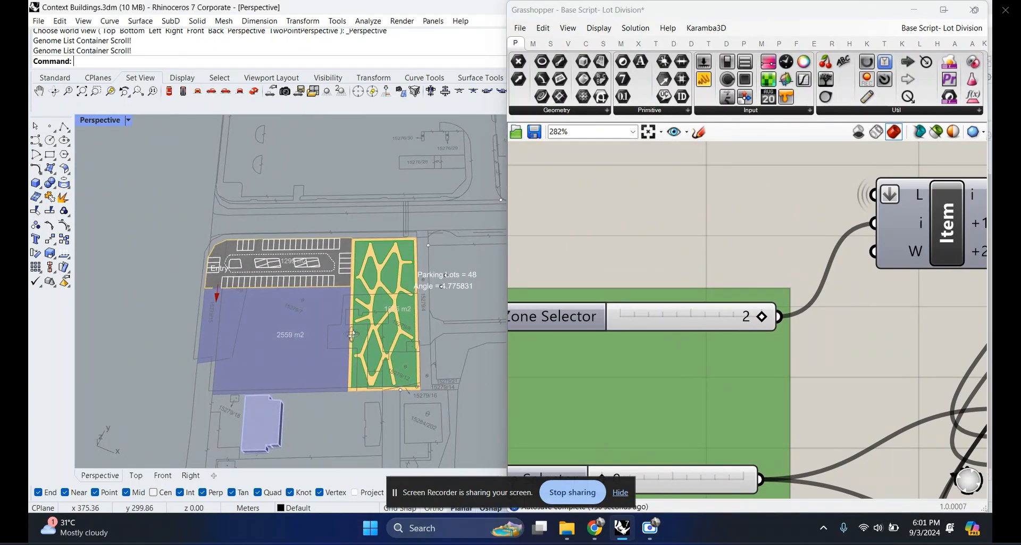
{"action": "scroll", "coordinate": [667, 320], "scroll_direction": "up", "scroll_amount": 1}
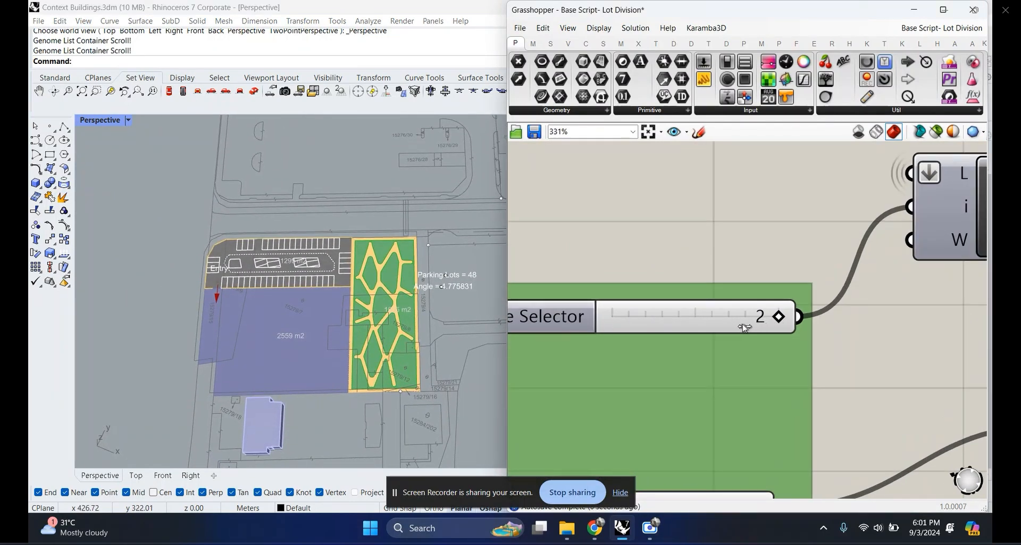
{"action": "left_click_drag", "start_coordinate": [725, 326], "coordinate": [707, 321]}
{"action": "scroll", "coordinate": [753, 280], "scroll_direction": "down", "scroll_amount": 1}
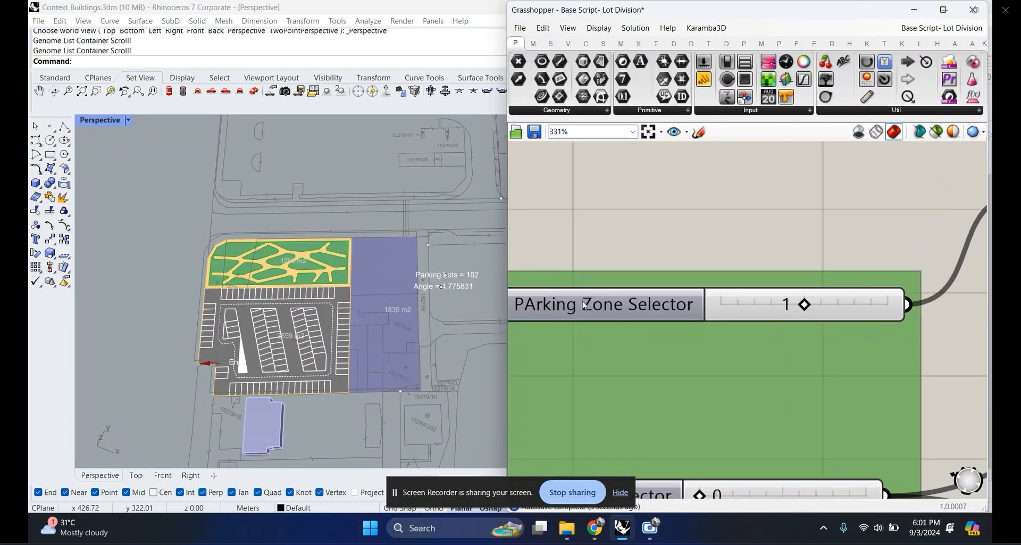
{"action": "left_click_drag", "start_coordinate": [714, 309], "coordinate": [749, 308]}
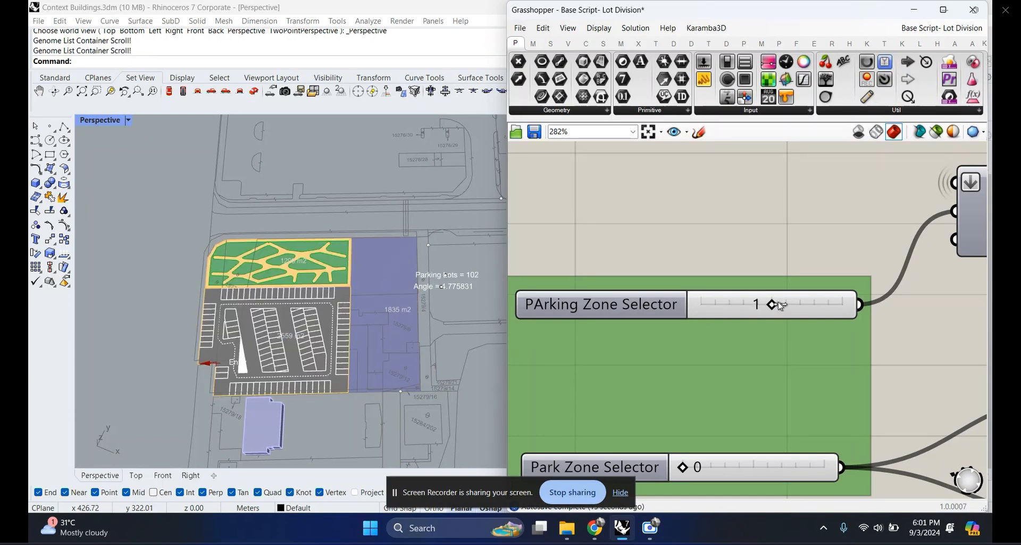
{"action": "left_click_drag", "start_coordinate": [816, 304], "coordinate": [835, 304]}
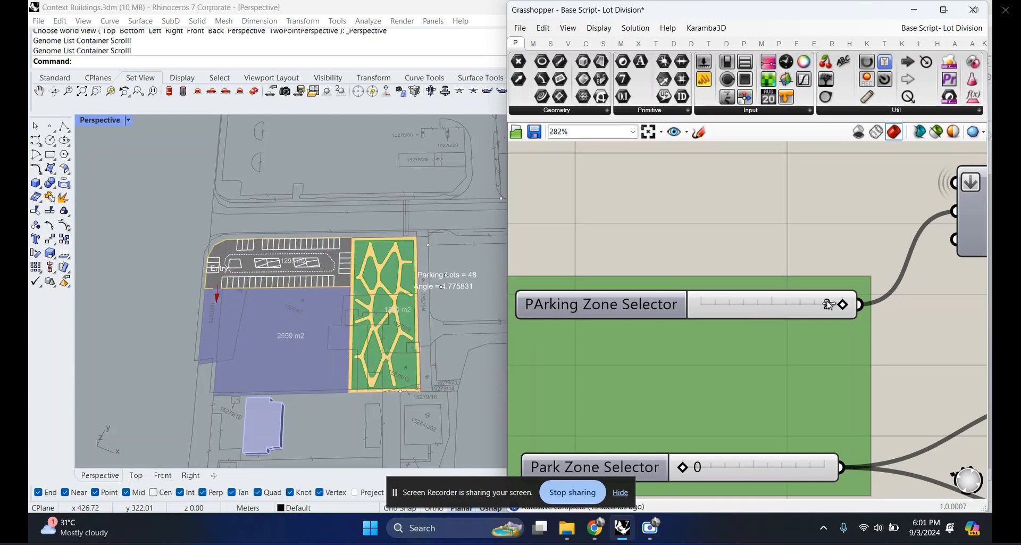
Step: Set the Park Zone Selector to 1 so the park occupies the other remaining zone
{"action": "scroll", "coordinate": [742, 367], "scroll_direction": "down", "scroll_amount": 6}
{"action": "scroll", "coordinate": [742, 367], "scroll_direction": "up", "scroll_amount": 4}
{"action": "scroll", "coordinate": [692, 335], "scroll_direction": "up", "scroll_amount": 2}
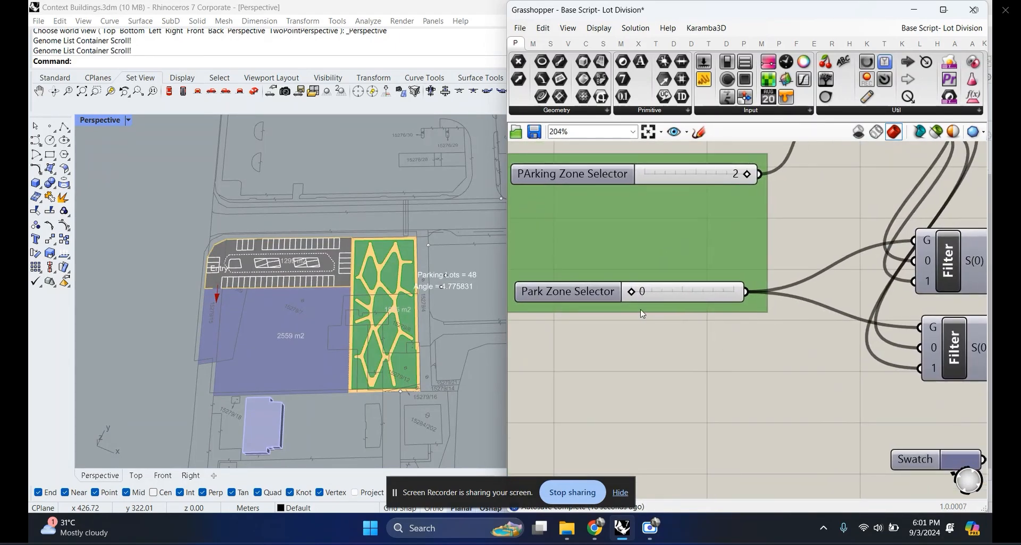
{"action": "scroll", "coordinate": [629, 295], "scroll_direction": "up", "scroll_amount": 2}
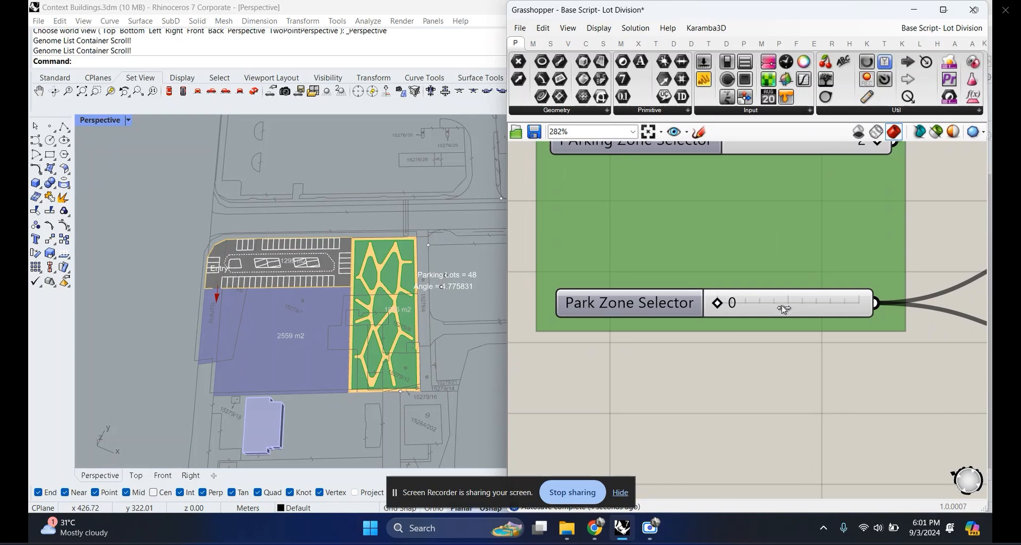
{"action": "left_click_drag", "start_coordinate": [783, 308], "coordinate": [855, 318]}
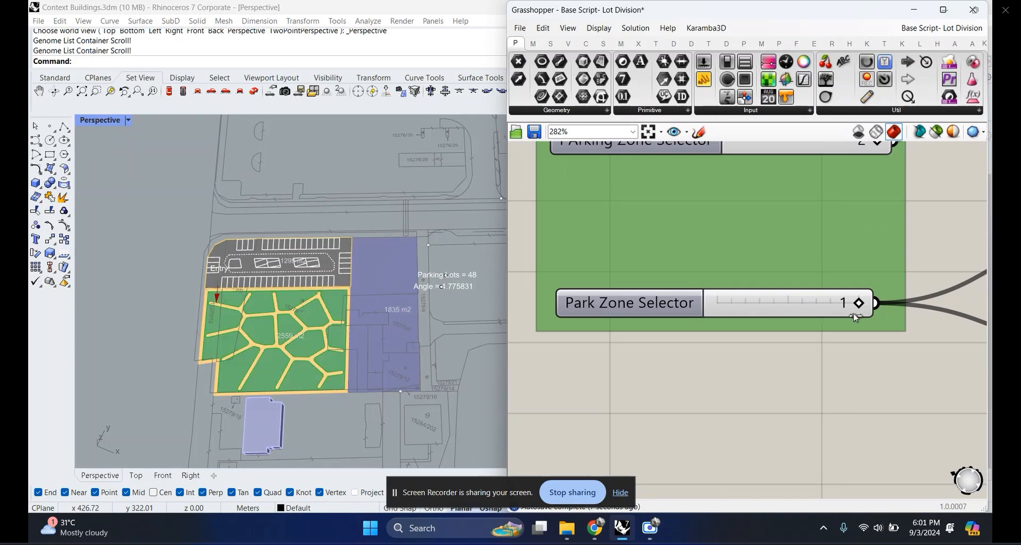
Step: Examine the Entrance Chunk component and its entrance inputs in the parking generator group
{"action": "scroll", "coordinate": [763, 283], "scroll_direction": "down", "scroll_amount": 10}
{"action": "right_click_drag", "start_coordinate": [880, 298], "coordinate": [659, 315]}
{"action": "scroll", "coordinate": [657, 314], "scroll_direction": "up", "scroll_amount": 6}
{"action": "left_click", "coordinate": [716, 282]}
{"action": "left_click_drag", "start_coordinate": [716, 282], "coordinate": [722, 282]}
{"action": "left_click_drag", "start_coordinate": [794, 275], "coordinate": [829, 277]}
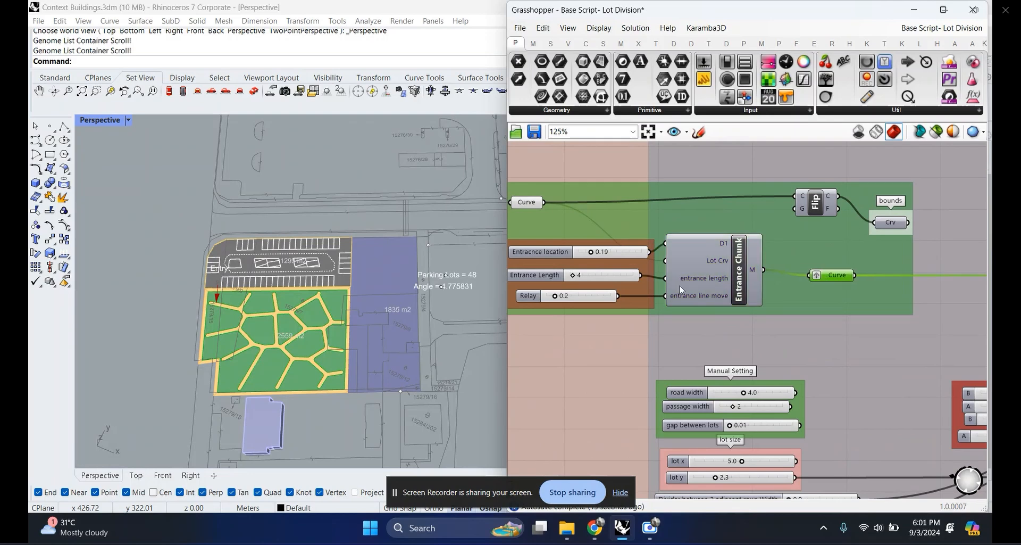
{"action": "left_click_drag", "start_coordinate": [680, 286], "coordinate": [686, 286]}
{"action": "scroll", "coordinate": [710, 290], "scroll_direction": "down", "scroll_amount": 5}
{"action": "scroll", "coordinate": [672, 261], "scroll_direction": "up", "scroll_amount": 5}
{"action": "scroll", "coordinate": [673, 260], "scroll_direction": "up", "scroll_amount": 4}
Step: Move the parking entrance along the lot boundary by setting its entrance location to 0.84
{"action": "left_click", "coordinate": [673, 260]}
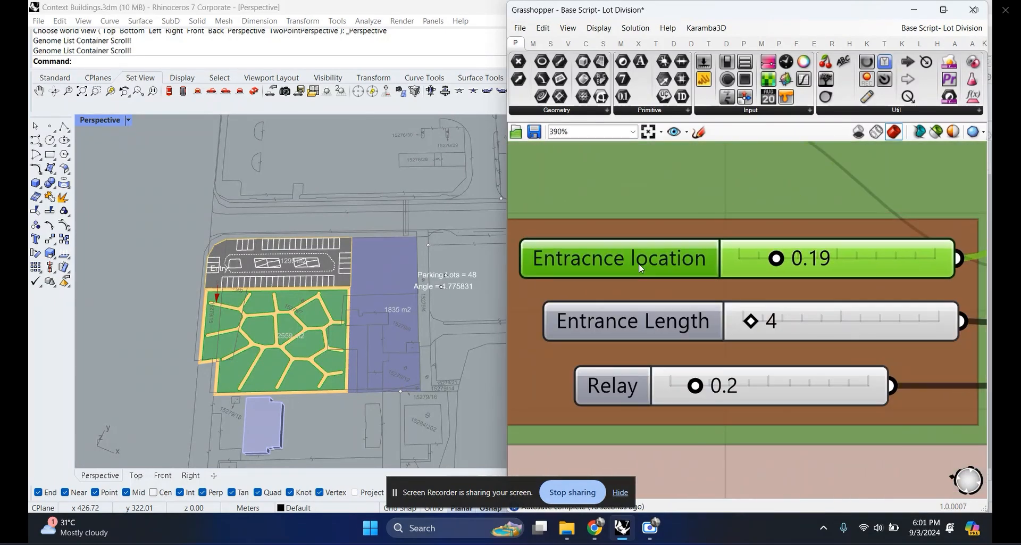
{"action": "scroll", "coordinate": [673, 260], "scroll_direction": "down", "scroll_amount": 2}
{"action": "scroll", "coordinate": [242, 253], "scroll_direction": "up", "scroll_amount": 3}
{"action": "scroll", "coordinate": [279, 313], "scroll_direction": "up", "scroll_amount": 2}
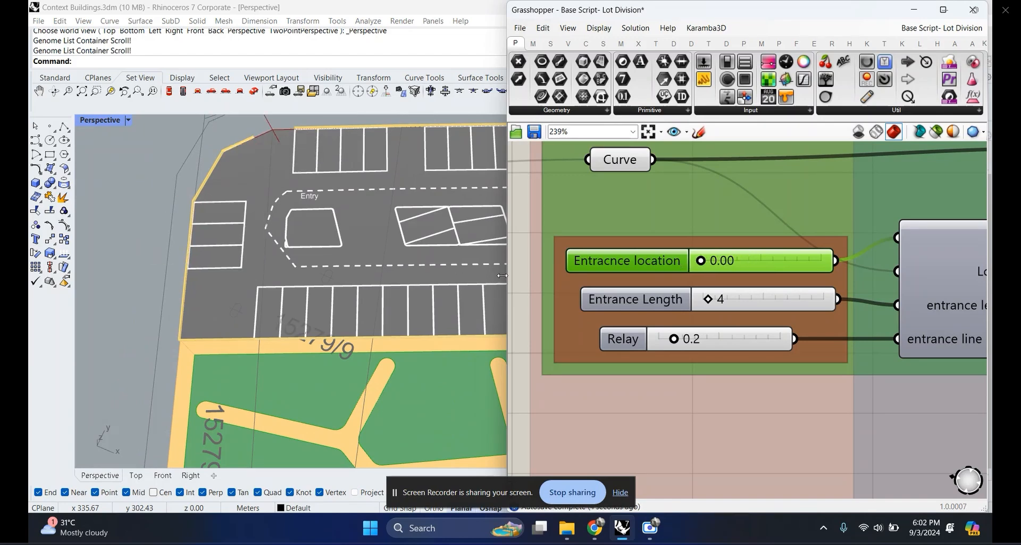
{"action": "scroll", "coordinate": [503, 275], "scroll_direction": "down", "scroll_amount": 3}
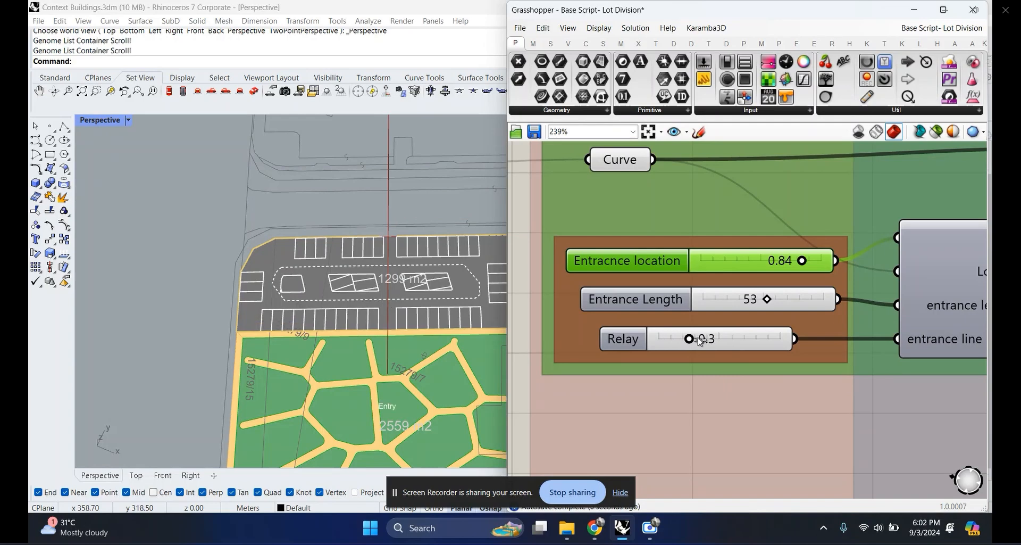
Step: Set the entrance's Relay value to 0.4 and the Entrance Length to 2
{"action": "scroll", "coordinate": [376, 336], "scroll_direction": "up", "scroll_amount": 2}
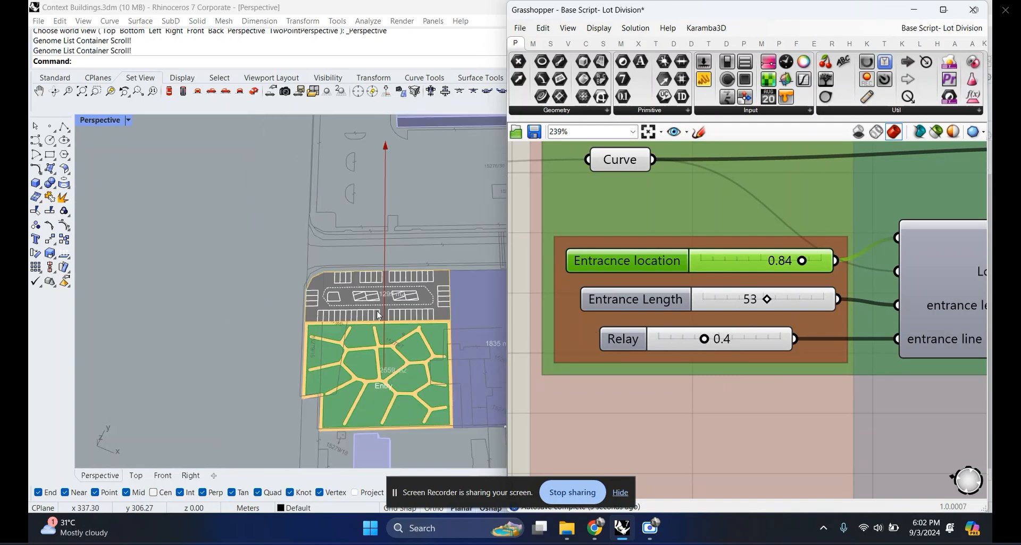
{"action": "scroll", "coordinate": [394, 279], "scroll_direction": "up", "scroll_amount": 1}
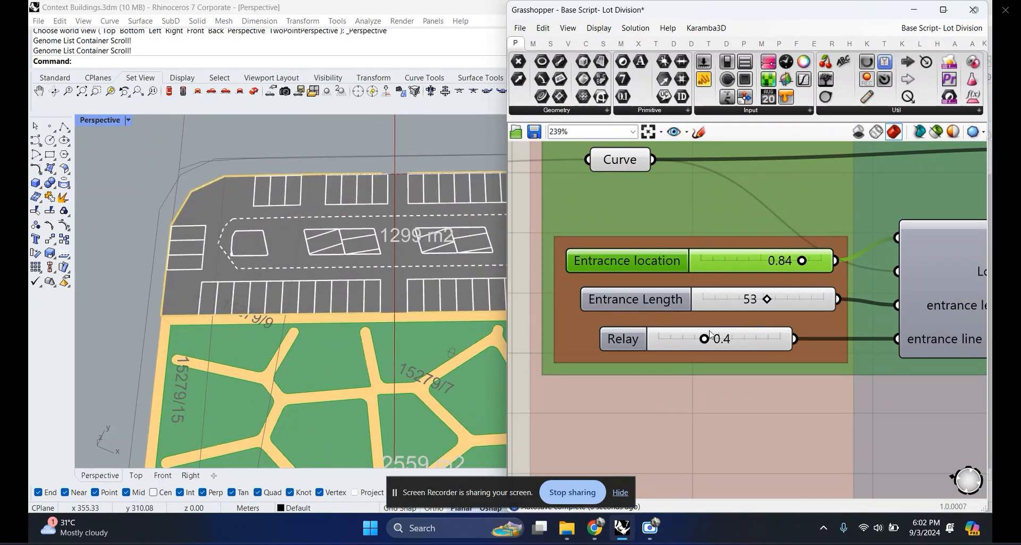
{"action": "double_click", "coordinate": [760, 304]}
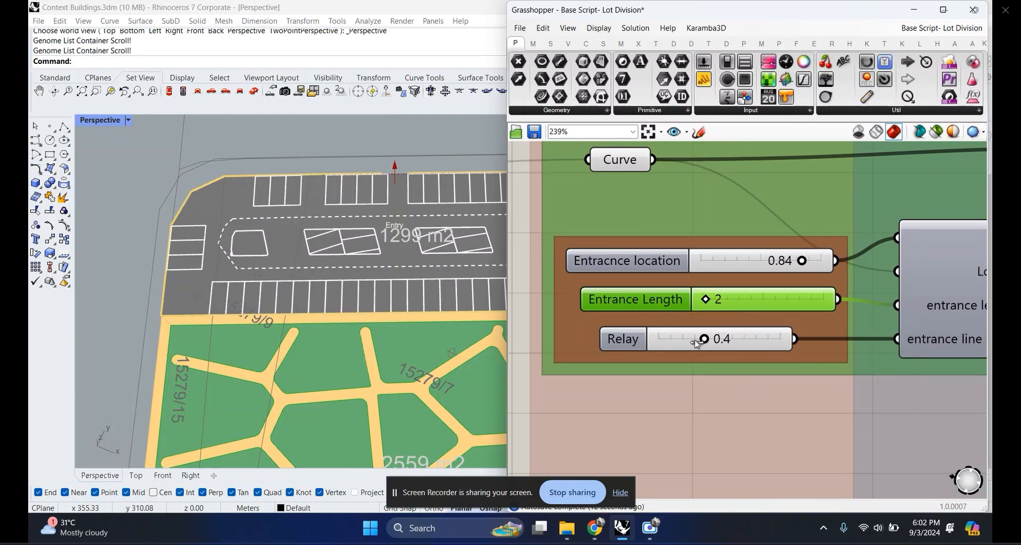
Step: Set the parking generator's road width to 3.8 in the manual settings
{"action": "scroll", "coordinate": [658, 296], "scroll_direction": "down", "scroll_amount": 7}
{"action": "right_click_drag", "start_coordinate": [711, 342], "coordinate": [599, 310]}
{"action": "scroll", "coordinate": [605, 310], "scroll_direction": "down", "scroll_amount": 3}
{"action": "scroll", "coordinate": [640, 366], "scroll_direction": "up", "scroll_amount": 8}
{"action": "scroll", "coordinate": [607, 229], "scroll_direction": "up", "scroll_amount": 3}
{"action": "right_click_drag", "start_coordinate": [653, 226], "coordinate": [696, 314]}
{"action": "scroll", "coordinate": [713, 260], "scroll_direction": "down", "scroll_amount": 3}
{"action": "scroll", "coordinate": [392, 293], "scroll_direction": "up", "scroll_amount": 6}
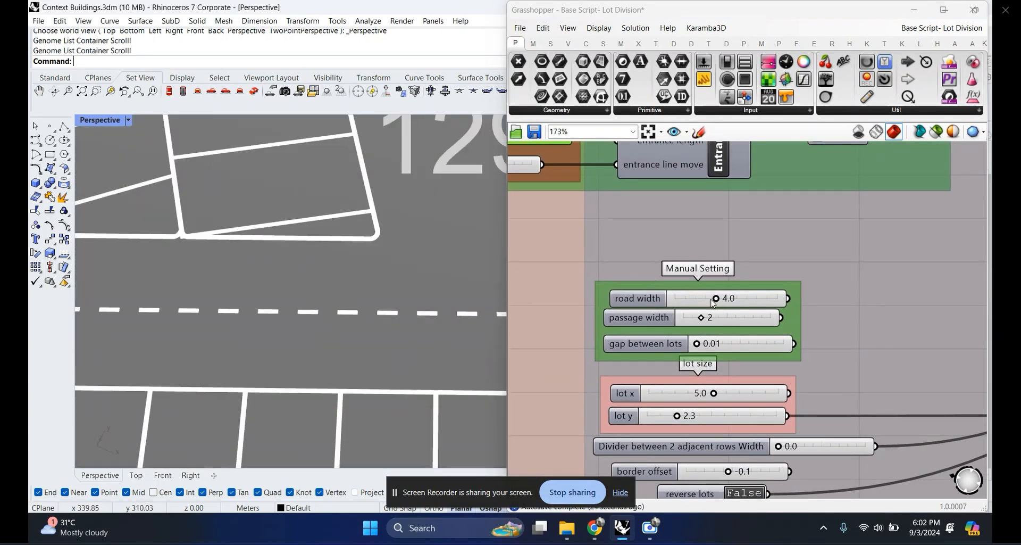
{"action": "mouse_move", "coordinate": [714, 302]}
{"action": "left_mouse_down"}
{"action": "mouse_move", "coordinate": [693, 306]}
{"action": "mouse_move", "coordinate": [703, 302]}
{"action": "left_mouse_up"}
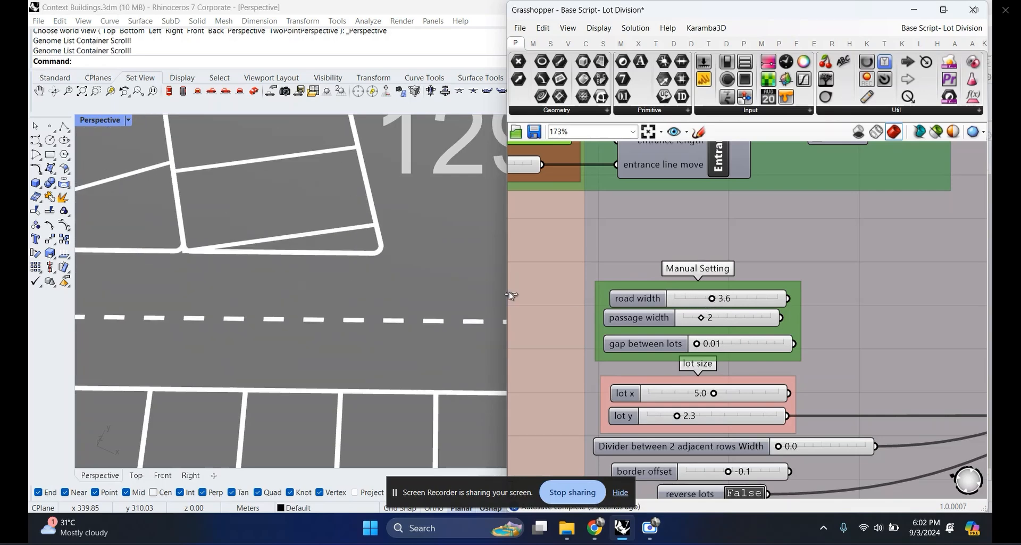
Step: Try a passage width of 3 for the parking layout, then return it to 2
{"action": "scroll", "coordinate": [350, 314], "scroll_direction": "down", "scroll_amount": 10}
{"action": "scroll", "coordinate": [377, 186], "scroll_direction": "up", "scroll_amount": 8}
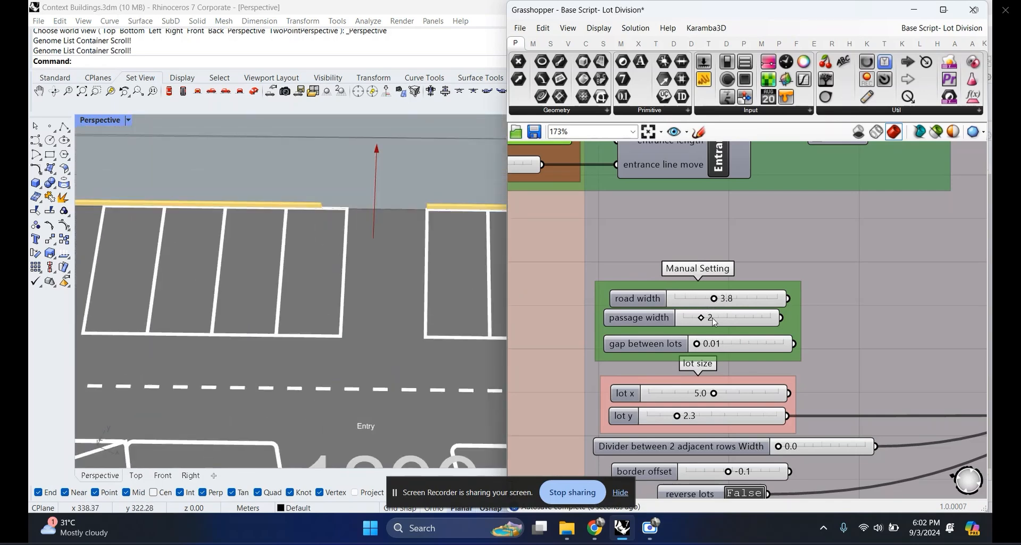
{"action": "left_click_drag", "start_coordinate": [713, 319], "coordinate": [667, 319]}
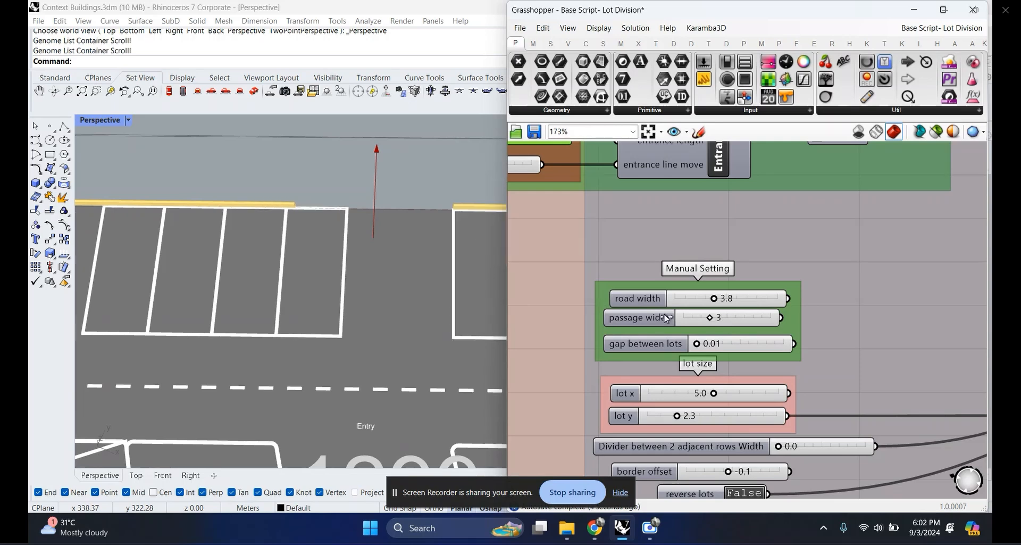
Step: Try adjusting the gap between lots while viewing the parking bays up close, and leave it at 0.01
{"action": "scroll", "coordinate": [267, 312], "scroll_direction": "up", "scroll_amount": 5}
{"action": "scroll", "coordinate": [267, 312], "scroll_direction": "down", "scroll_amount": 3}
{"action": "scroll", "coordinate": [342, 326], "scroll_direction": "up", "scroll_amount": 4}
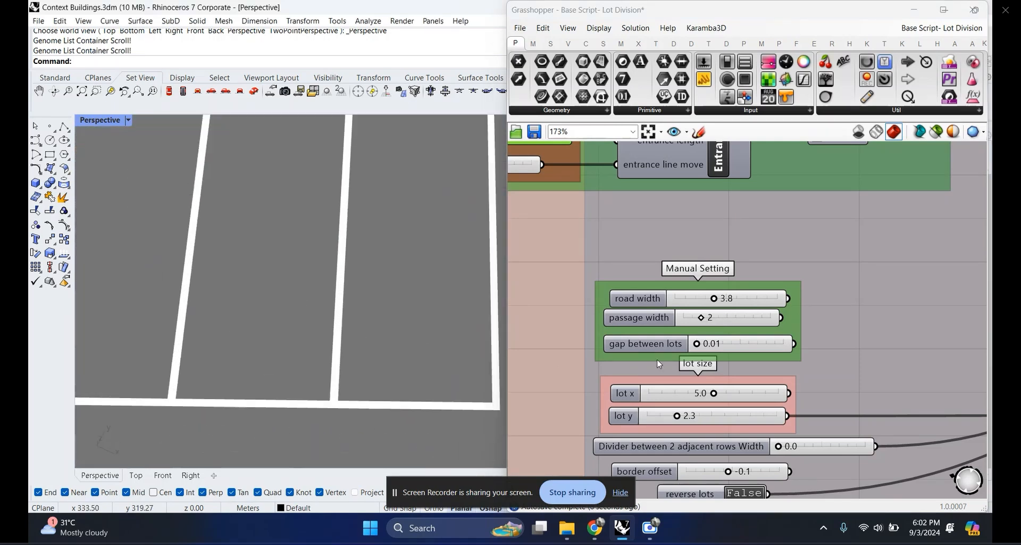
{"action": "mouse_move", "coordinate": [699, 346]}
{"action": "left_mouse_down"}
{"action": "mouse_move", "coordinate": [724, 347]}
{"action": "mouse_move", "coordinate": [679, 349]}
{"action": "left_mouse_up"}
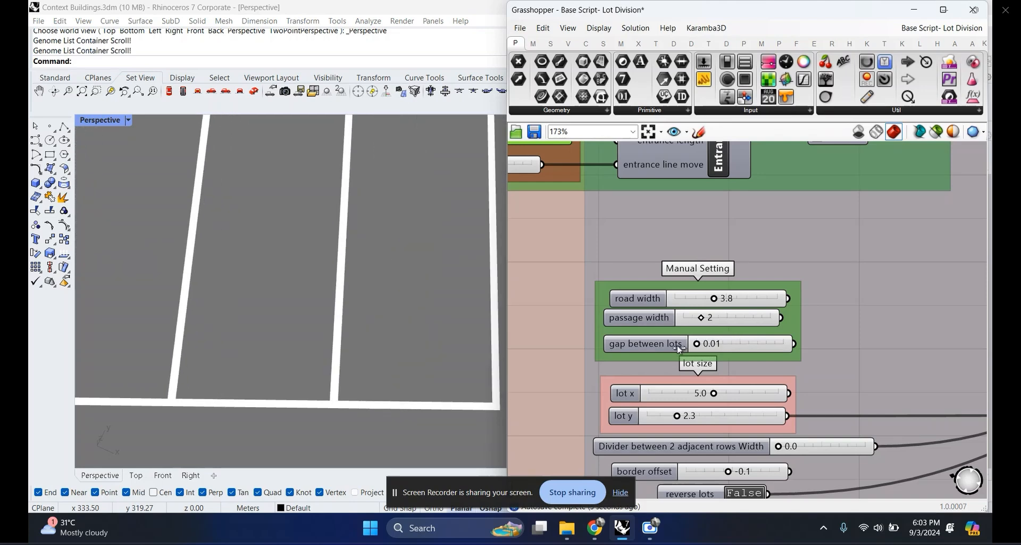
Step: Set the parking lot size in x to 5.3
{"action": "scroll", "coordinate": [432, 319], "scroll_direction": "down", "scroll_amount": 4}
{"action": "scroll", "coordinate": [709, 308], "scroll_direction": "up", "scroll_amount": 3}
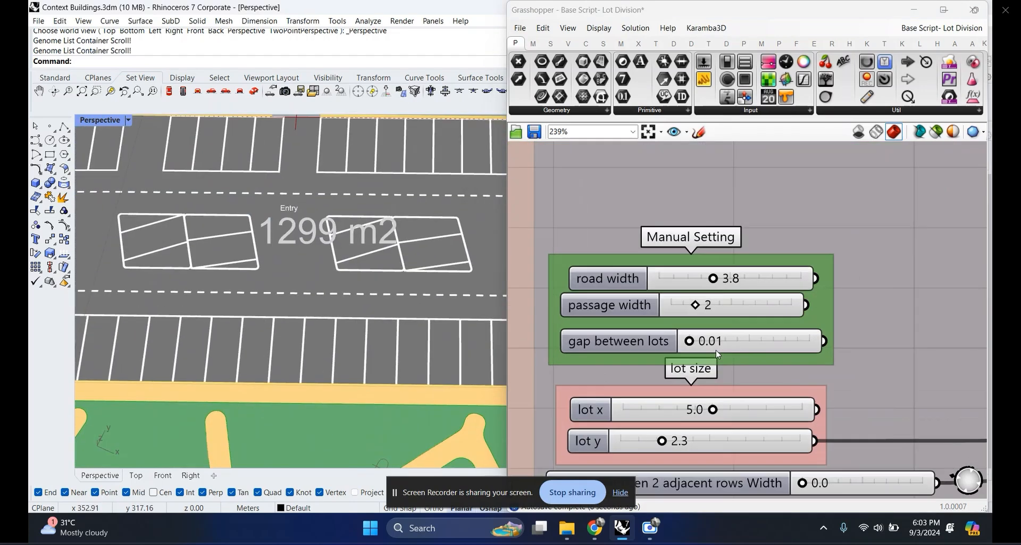
{"action": "scroll", "coordinate": [709, 307], "scroll_direction": "up", "scroll_amount": 3}
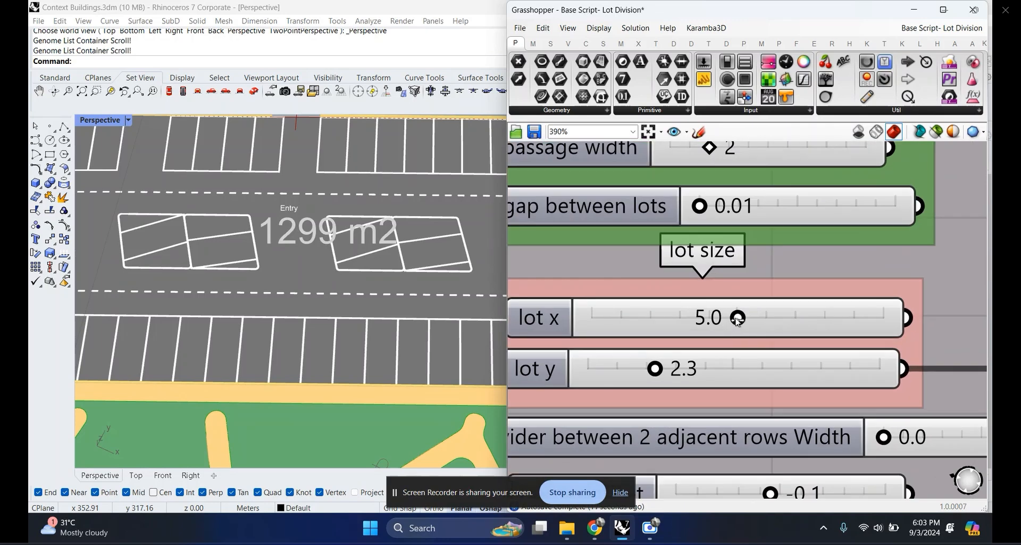
{"action": "mouse_move", "coordinate": [735, 318]}
{"action": "left_mouse_down"}
{"action": "mouse_move", "coordinate": [715, 324]}
{"action": "mouse_move", "coordinate": [747, 321]}
{"action": "left_mouse_up"}
{"action": "scroll", "coordinate": [663, 304], "scroll_direction": "down", "scroll_amount": 6}
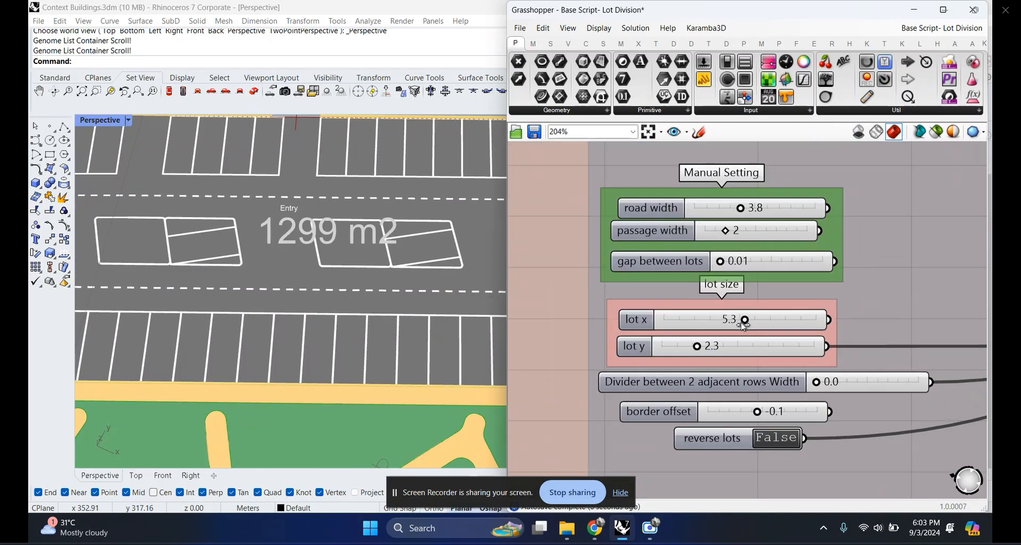
Step: Try a divider width of 0.3 between the two adjacent parking rows, then reduce it to 0.1
{"action": "scroll", "coordinate": [702, 315], "scroll_direction": "up", "scroll_amount": 4}
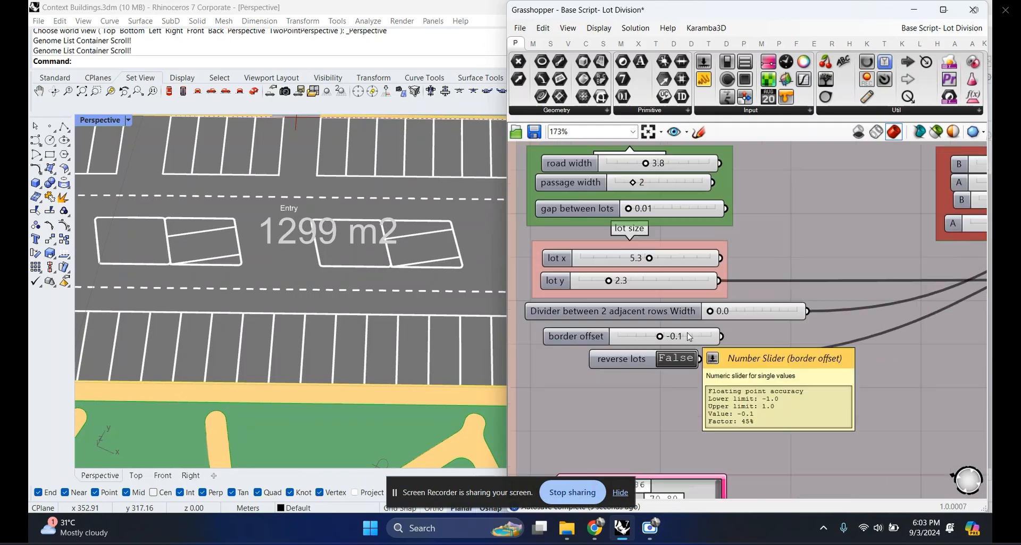
{"action": "scroll", "coordinate": [706, 313], "scroll_direction": "down", "scroll_amount": 4}
{"action": "left_click_drag", "start_coordinate": [708, 309], "coordinate": [725, 313]}
{"action": "scroll", "coordinate": [387, 249], "scroll_direction": "up", "scroll_amount": 8}
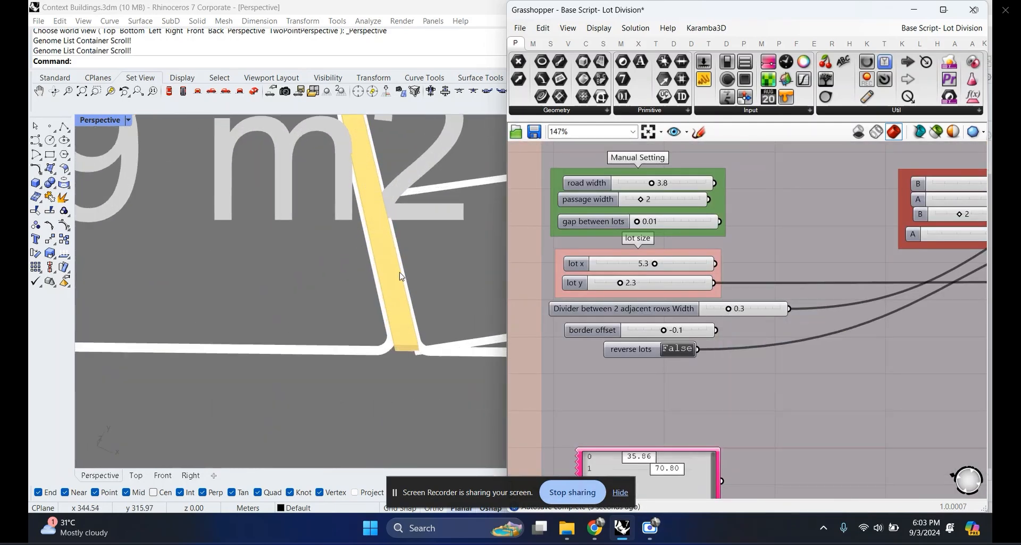
{"action": "scroll", "coordinate": [392, 302], "scroll_direction": "down", "scroll_amount": 2}
{"action": "scroll", "coordinate": [392, 302], "scroll_direction": "down", "scroll_amount": 5}
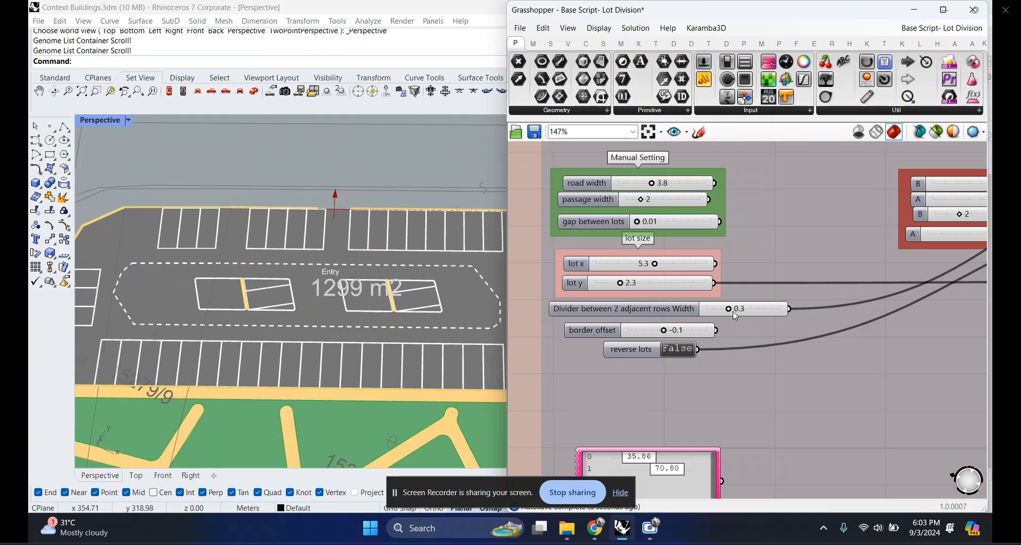
{"action": "left_click_drag", "start_coordinate": [748, 314], "coordinate": [714, 311]}
{"action": "scroll", "coordinate": [691, 330], "scroll_direction": "down", "scroll_amount": 5}
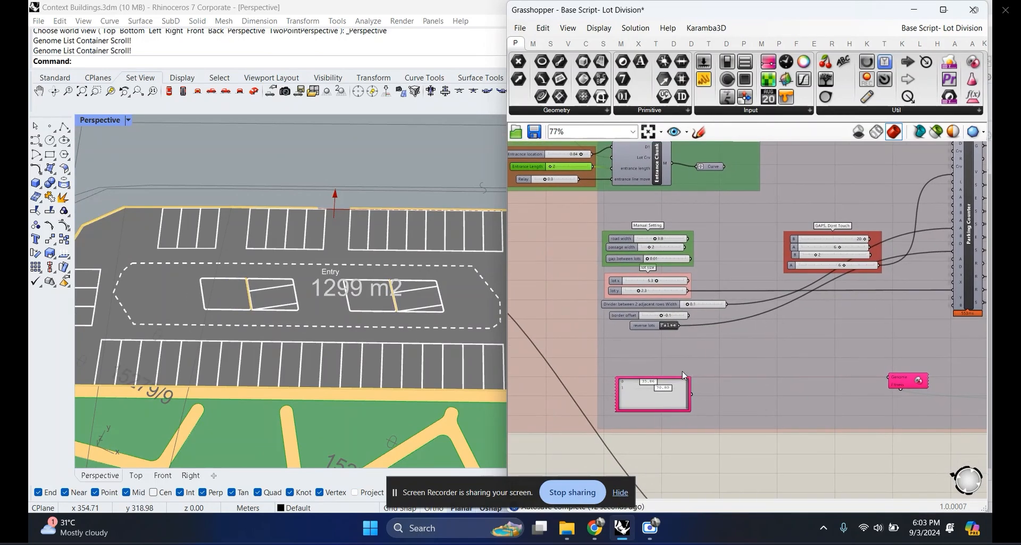
Step: Move the parking generator's Galapagos component closer to the gene pool
{"action": "scroll", "coordinate": [849, 334], "scroll_direction": "up", "scroll_amount": 5}
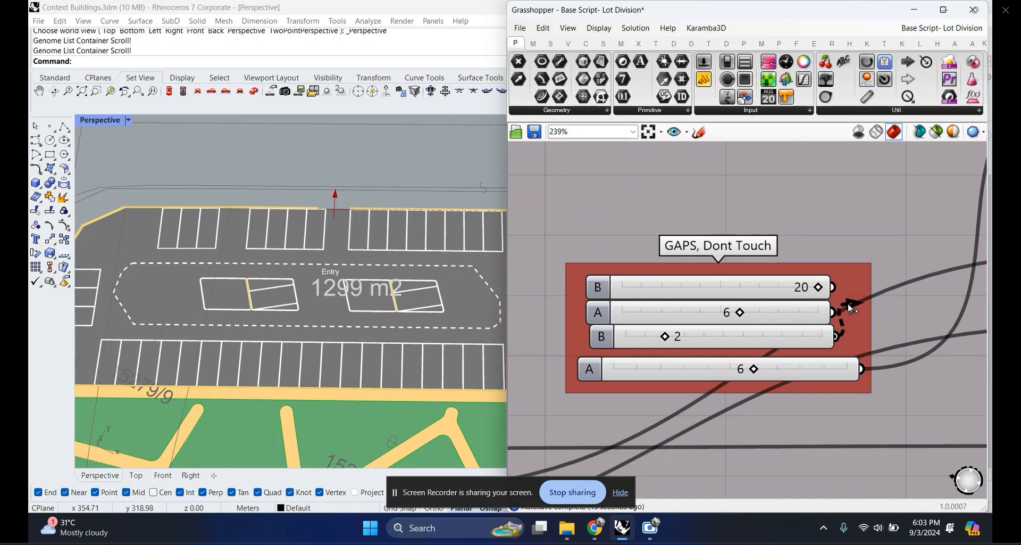
{"action": "scroll", "coordinate": [777, 271], "scroll_direction": "down", "scroll_amount": 8}
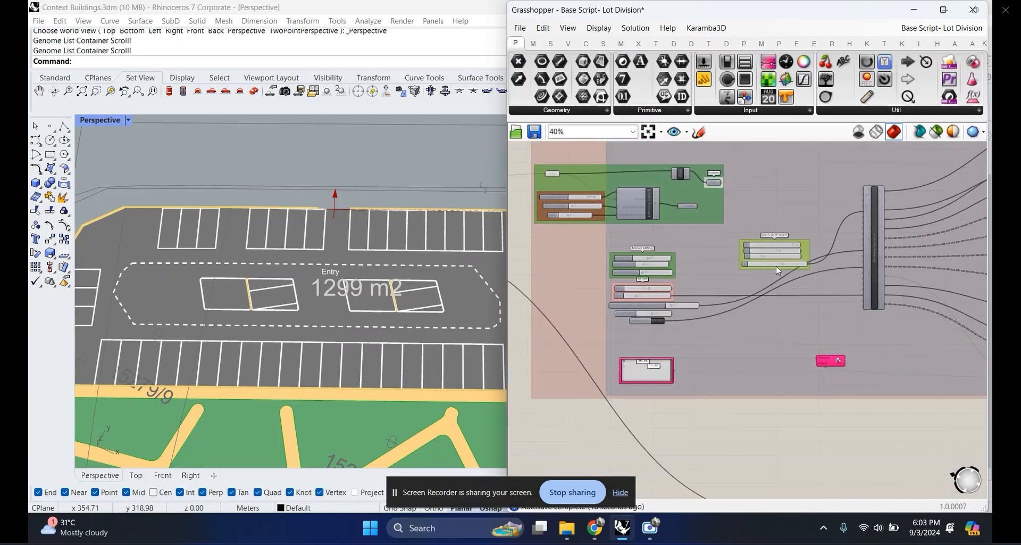
{"action": "scroll", "coordinate": [696, 338], "scroll_direction": "up", "scroll_amount": 6}
{"action": "scroll", "coordinate": [686, 335], "scroll_direction": "down", "scroll_amount": 6}
{"action": "scroll", "coordinate": [769, 319], "scroll_direction": "up", "scroll_amount": 4}
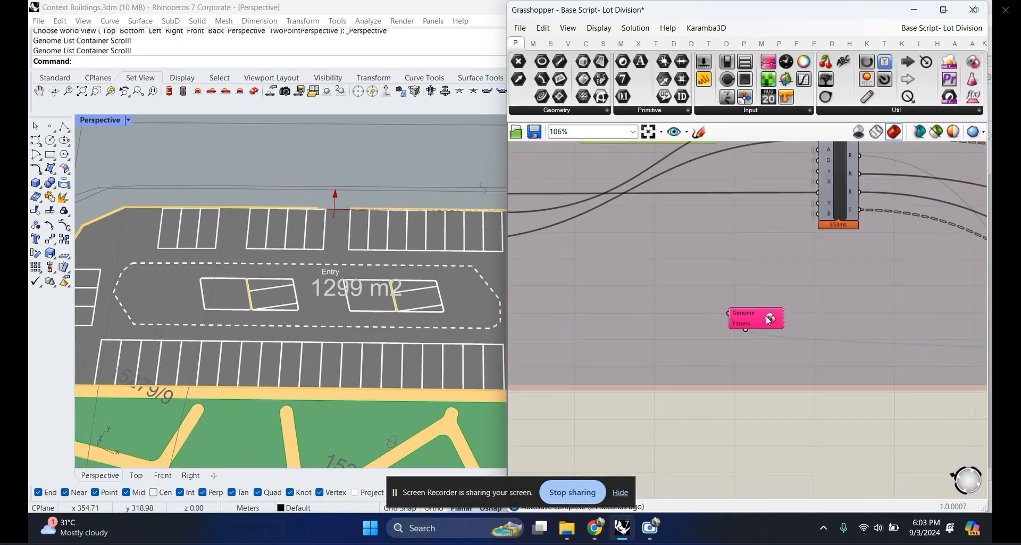
{"action": "left_click_drag", "start_coordinate": [767, 319], "coordinate": [650, 325]}
{"action": "scroll", "coordinate": [904, 277], "scroll_direction": "down", "scroll_amount": 4}
{"action": "scroll", "coordinate": [842, 266], "scroll_direction": "up", "scroll_amount": 4}
{"action": "left_click_drag", "start_coordinate": [788, 343], "coordinate": [735, 342]}
{"action": "scroll", "coordinate": [735, 342], "scroll_direction": "down", "scroll_amount": 2}
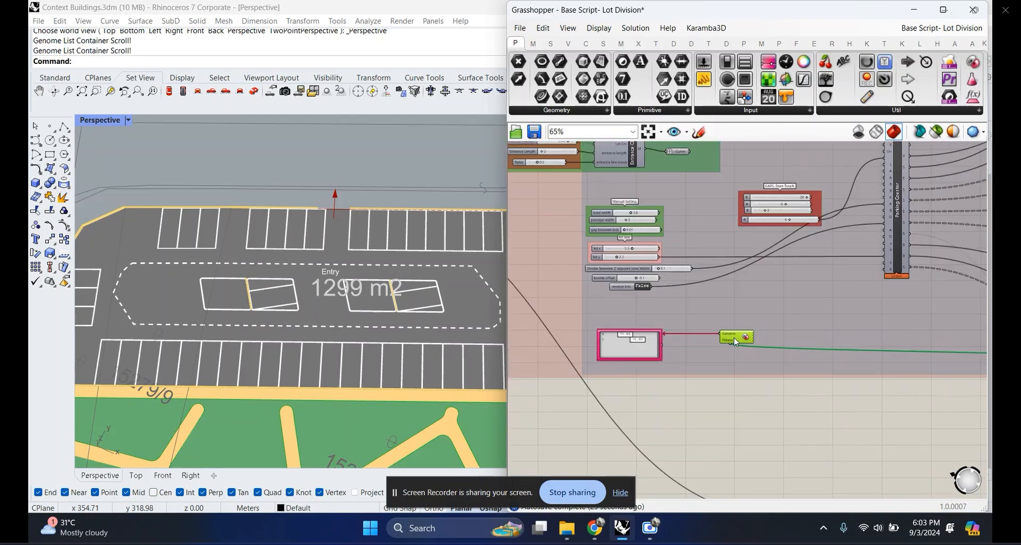
Step: Open the parking generator's Galapagos editor with the fitness set to Maximize and start the solver
{"action": "scroll", "coordinate": [735, 341], "scroll_direction": "up", "scroll_amount": 5}
{"action": "right_click_drag", "start_coordinate": [736, 341], "coordinate": [651, 399]}
{"action": "scroll", "coordinate": [678, 388], "scroll_direction": "down", "scroll_amount": 12}
{"action": "scroll", "coordinate": [634, 271], "scroll_direction": "up", "scroll_amount": 5}
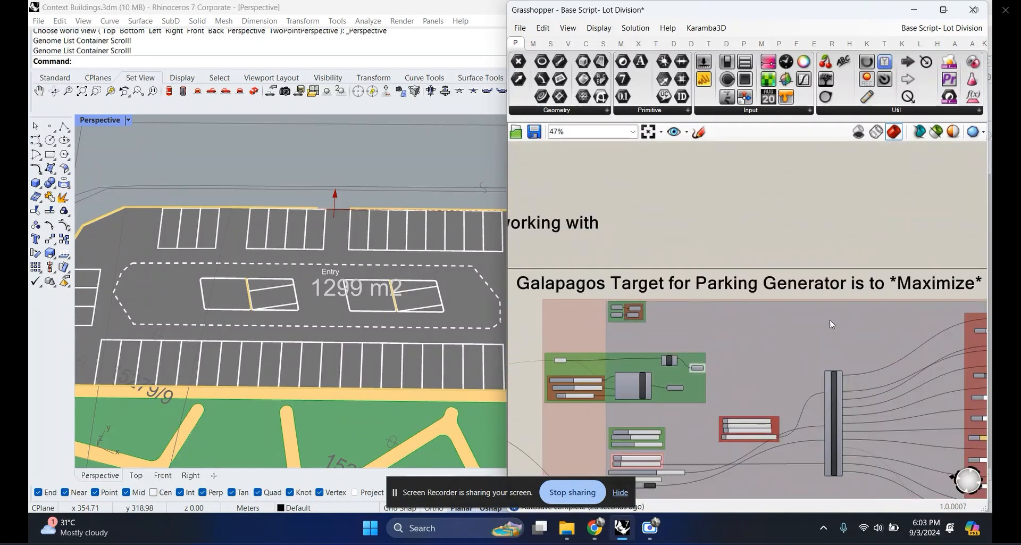
{"action": "scroll", "coordinate": [830, 320], "scroll_direction": "down", "scroll_amount": 4}
{"action": "scroll", "coordinate": [771, 395], "scroll_direction": "up", "scroll_amount": 7}
{"action": "double_click", "coordinate": [782, 363]}
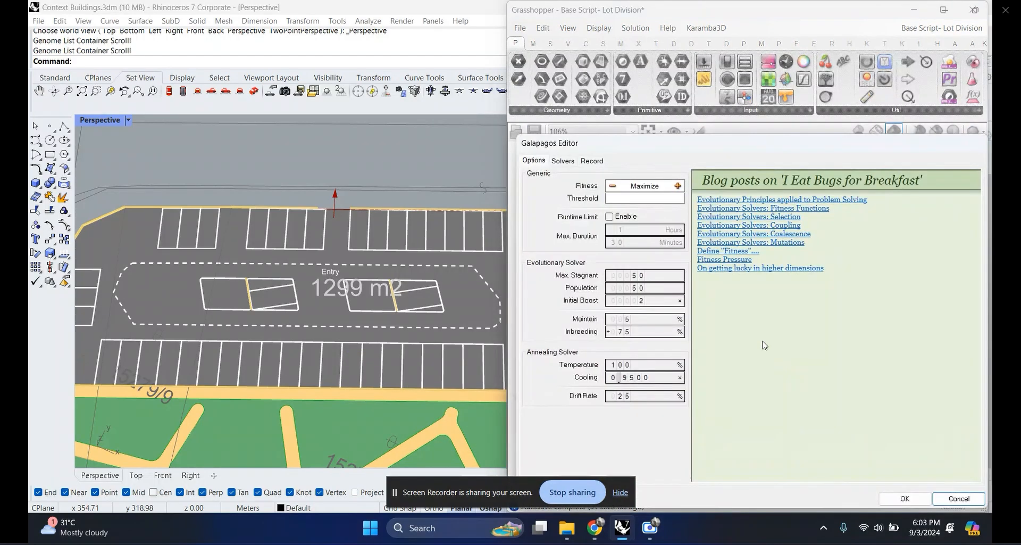
{"action": "left_click_drag", "start_coordinate": [691, 148], "coordinate": [825, 68]}
{"action": "left_click", "coordinate": [695, 81]}
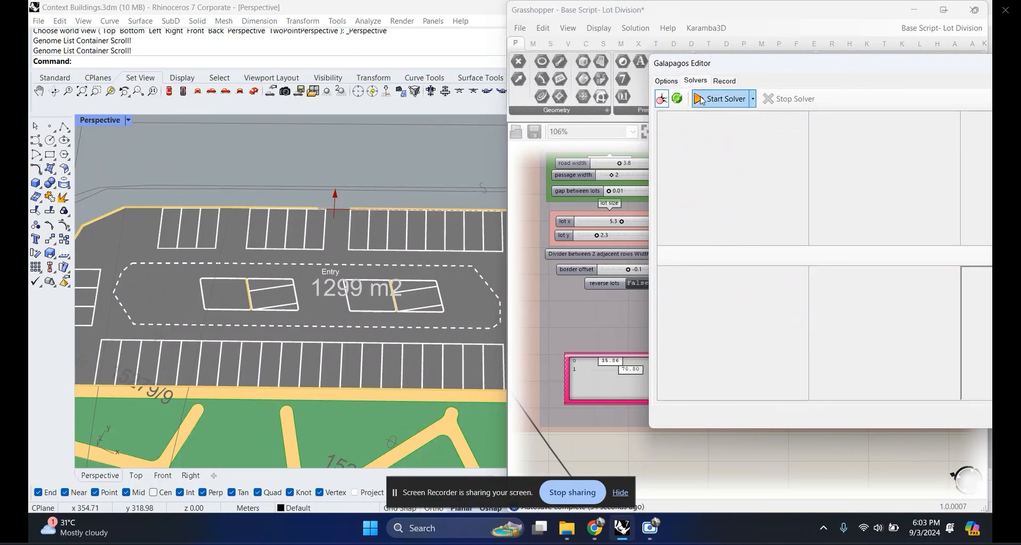
{"action": "left_click", "coordinate": [701, 100]}
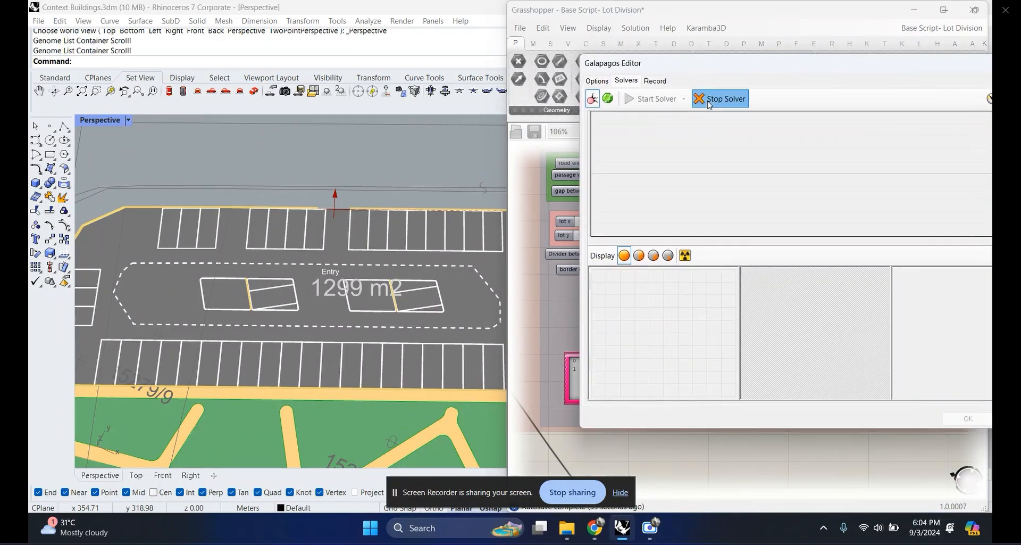
Step: Bring the whole site with the parking lot count and angle labels into view and restart the solver
{"action": "scroll", "coordinate": [382, 190], "scroll_direction": "down", "scroll_amount": 8}
{"action": "right_click_drag", "start_coordinate": [382, 190], "coordinate": [278, 268], "text": "shift"}
{"action": "scroll", "coordinate": [369, 330], "scroll_direction": "up", "scroll_amount": 2}
{"action": "right_click_drag", "start_coordinate": [369, 329], "coordinate": [379, 375], "text": "shift"}
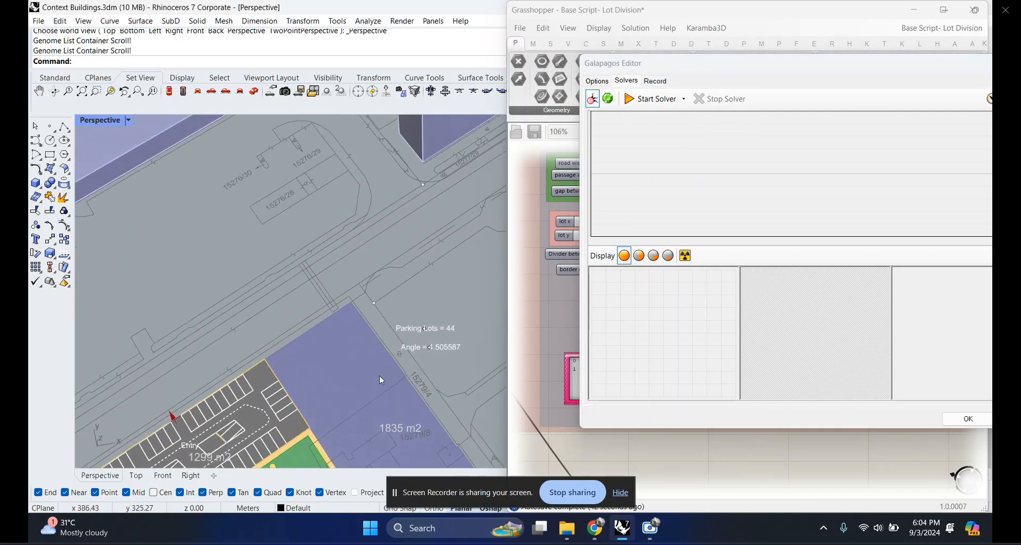
{"action": "right_click_drag", "start_coordinate": [325, 399], "coordinate": [366, 258], "text": "shift"}
{"action": "scroll", "coordinate": [367, 259], "scroll_direction": "down", "scroll_amount": 2}
{"action": "left_click", "coordinate": [649, 99]}
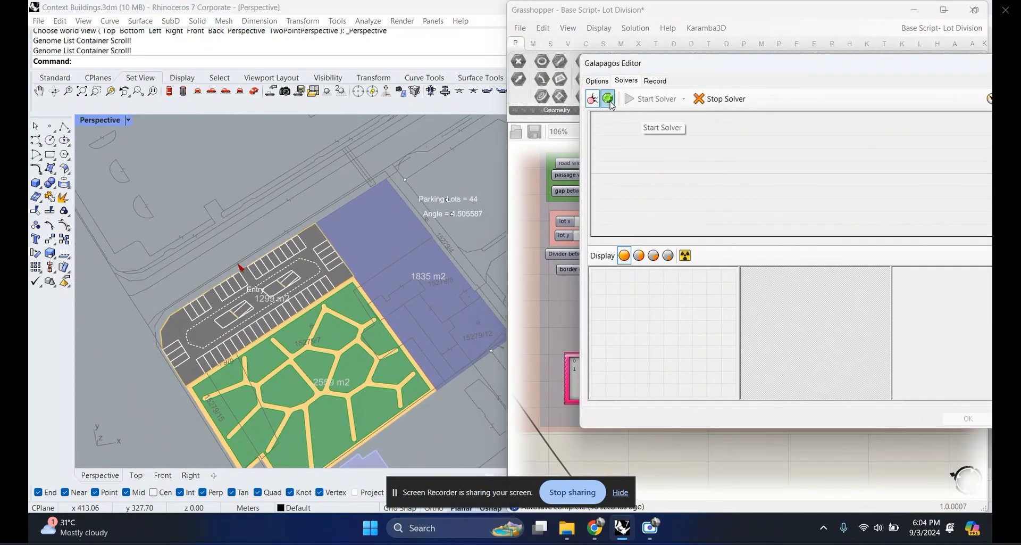
{"action": "left_click_drag", "start_coordinate": [753, 71], "coordinate": [717, 106]}
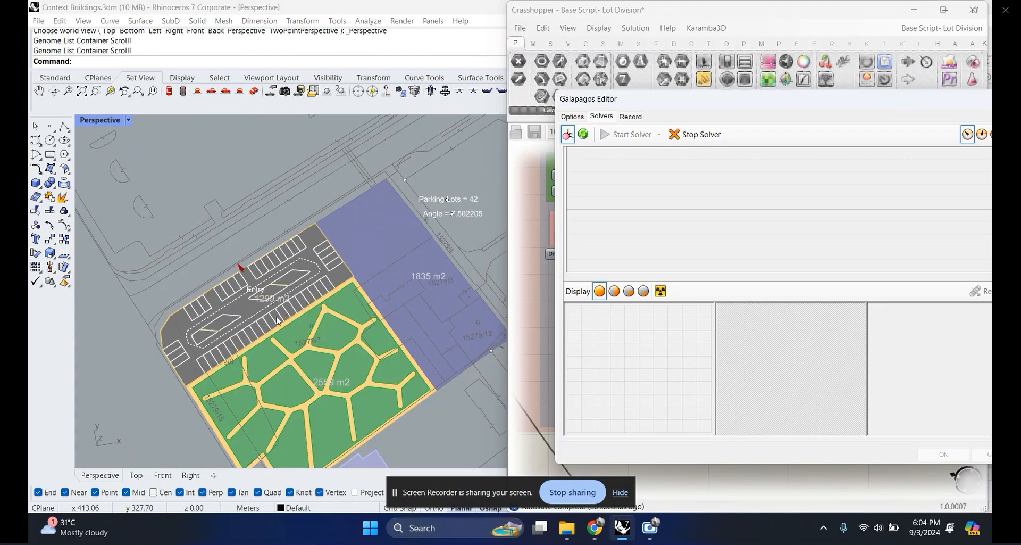
Step: Stop the solver once the first generation is evaluated and select the top-ranked solution with a fitness of 46.0
{"action": "scroll", "coordinate": [219, 318], "scroll_direction": "up", "scroll_amount": 3}
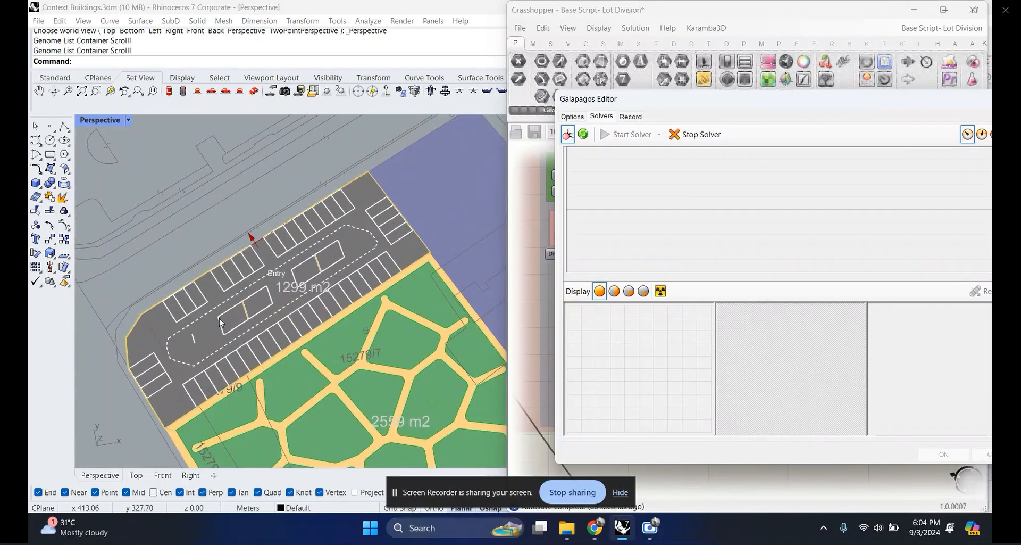
{"action": "scroll", "coordinate": [158, 318], "scroll_direction": "up", "scroll_amount": 4}
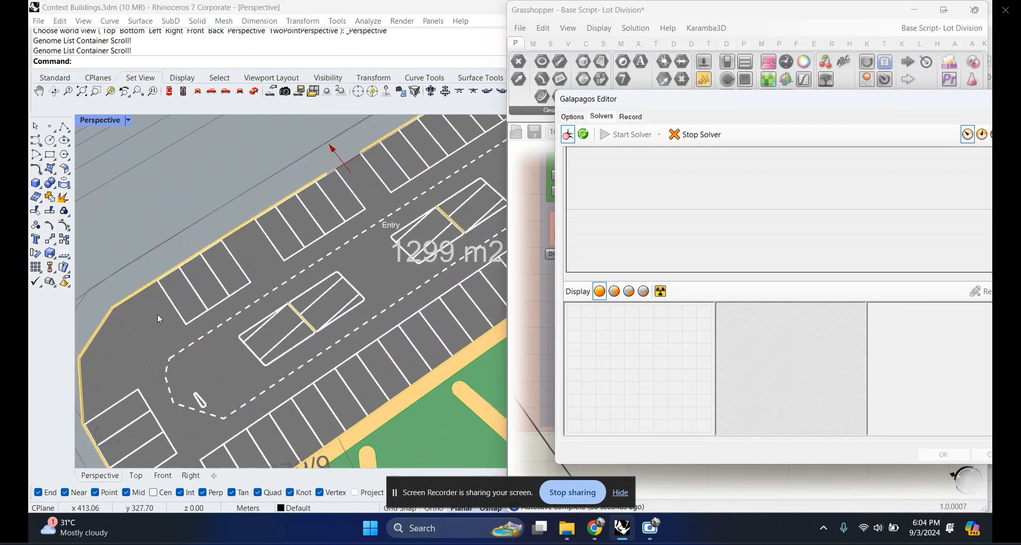
{"action": "scroll", "coordinate": [242, 245], "scroll_direction": "up", "scroll_amount": 3}
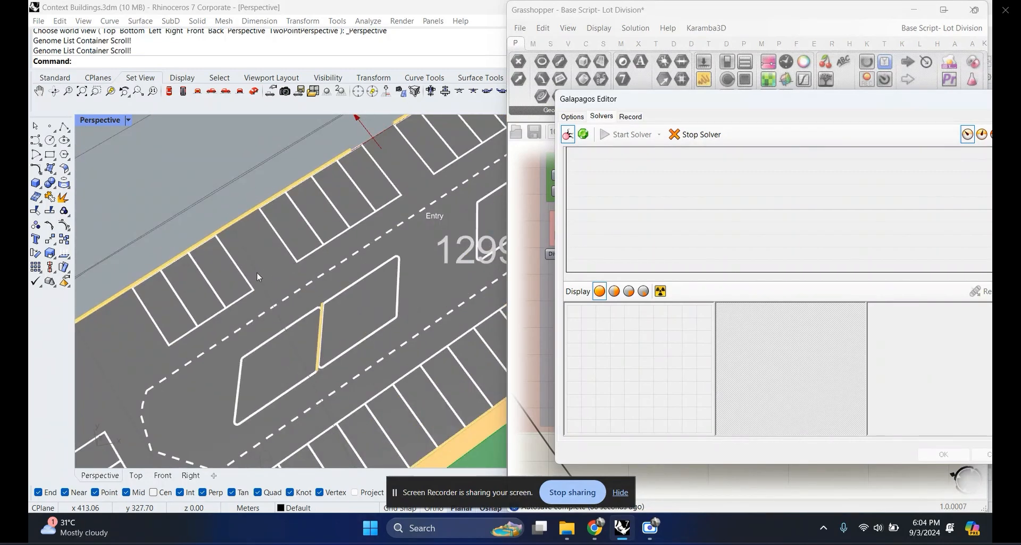
{"action": "scroll", "coordinate": [266, 269], "scroll_direction": "down", "scroll_amount": 3}
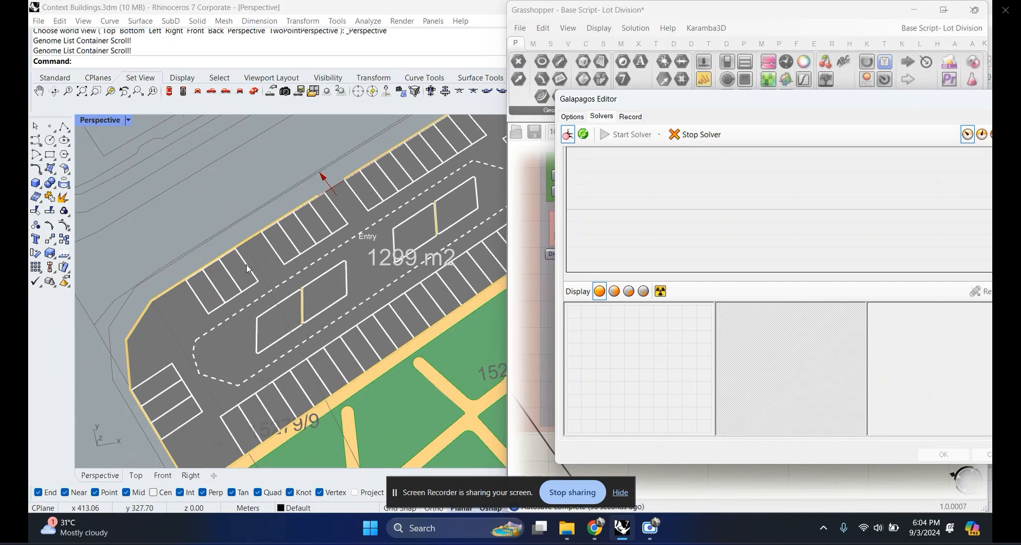
{"action": "scroll", "coordinate": [246, 269], "scroll_direction": "down", "scroll_amount": 5}
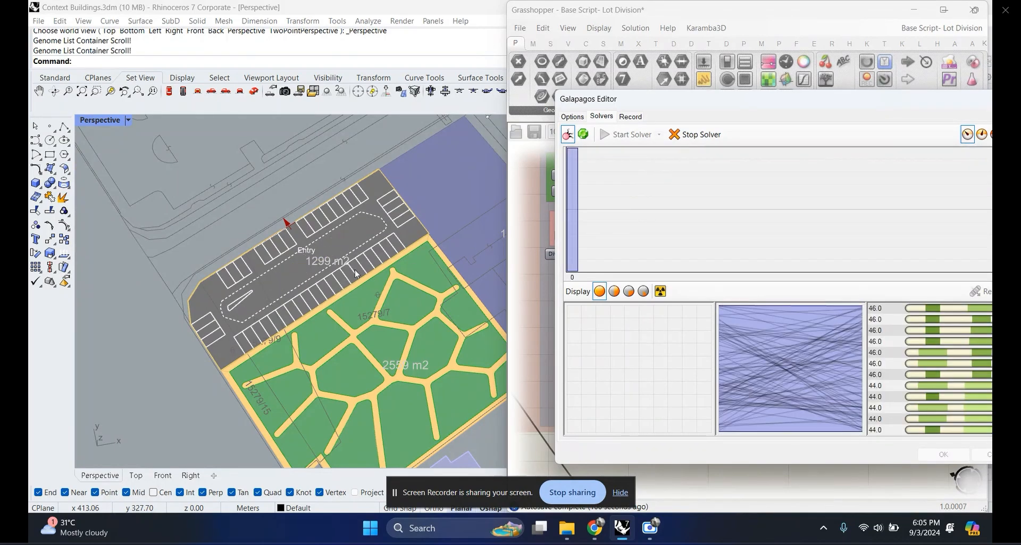
{"action": "left_click_drag", "start_coordinate": [690, 99], "coordinate": [610, 83]}
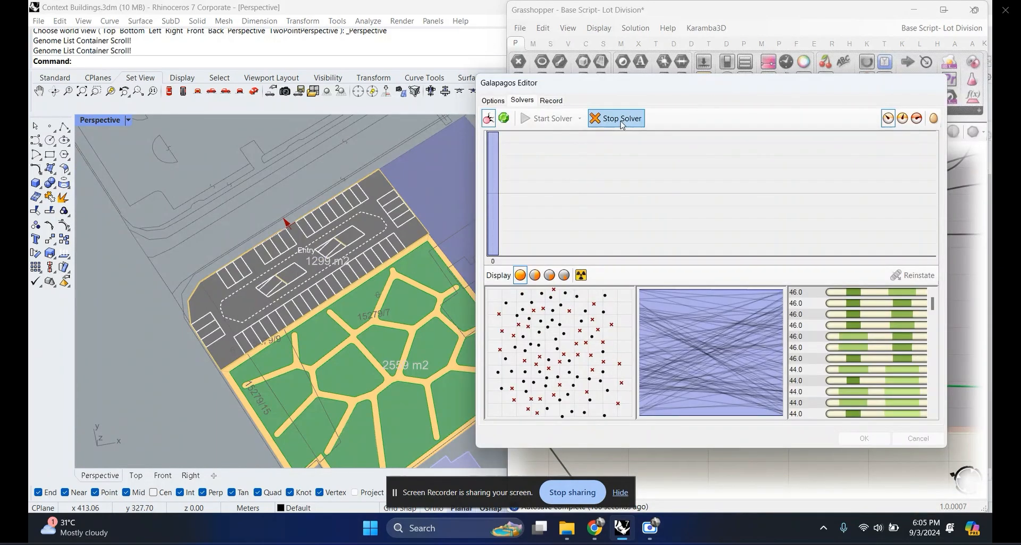
{"action": "left_click", "coordinate": [622, 119]}
{"action": "left_click", "coordinate": [814, 292]}
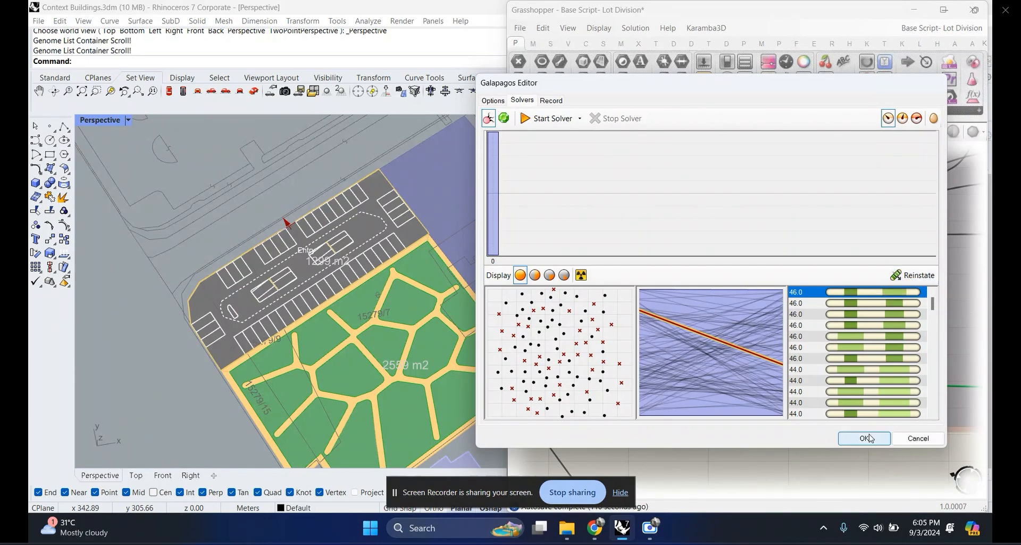
Step: Check the resulting parking layout on the site and accept the Galapagos solution
{"action": "scroll", "coordinate": [277, 262], "scroll_direction": "down", "scroll_amount": 5}
{"action": "scroll", "coordinate": [306, 259], "scroll_direction": "up", "scroll_amount": 5}
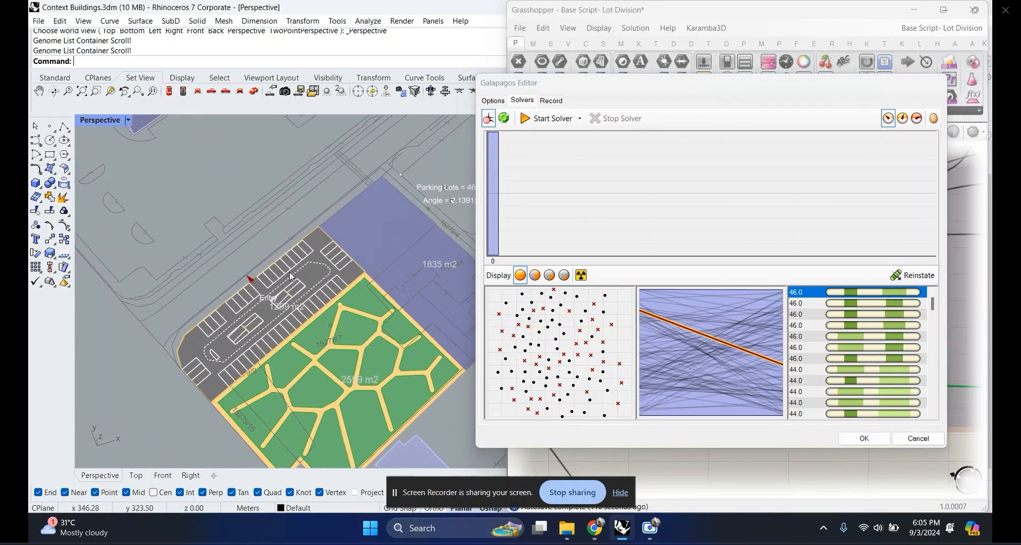
{"action": "scroll", "coordinate": [266, 316], "scroll_direction": "down", "scroll_amount": 4}
{"action": "scroll", "coordinate": [399, 208], "scroll_direction": "up", "scroll_amount": 3}
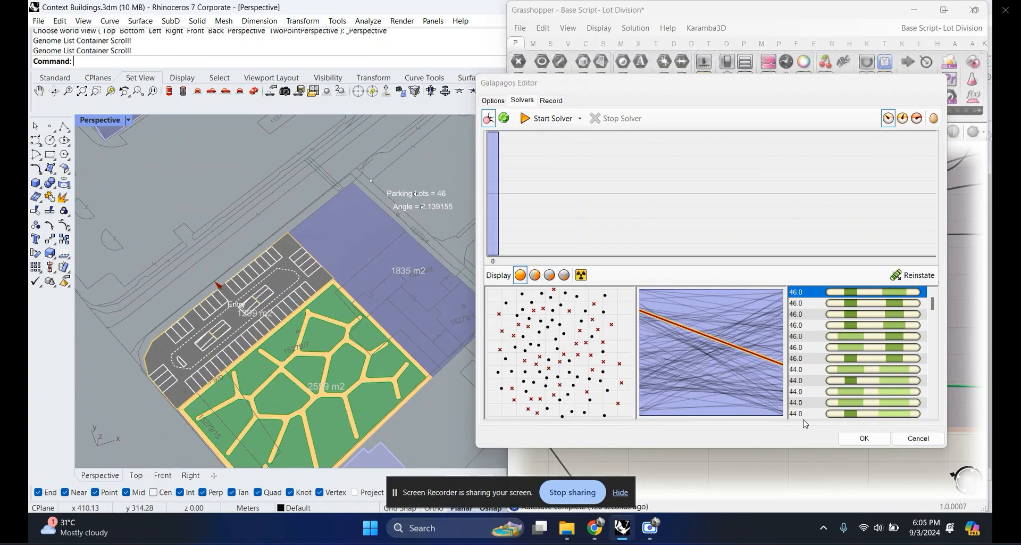
{"action": "left_click", "coordinate": [865, 438]}
Step: Examine the optimised parking layout's bays, central islands and road, together with the lot count and angle labels
{"action": "scroll", "coordinate": [261, 367], "scroll_direction": "up", "scroll_amount": 4}
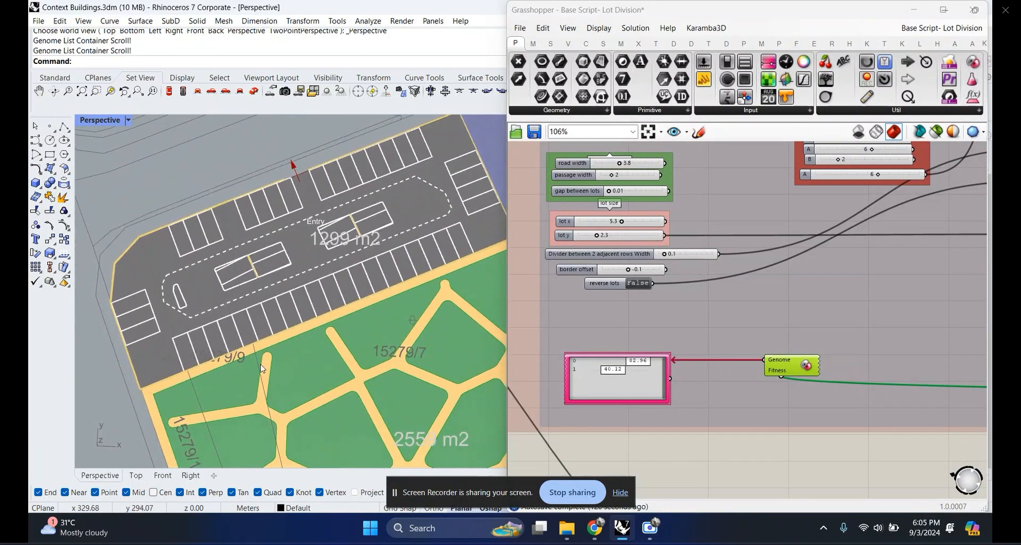
{"action": "scroll", "coordinate": [261, 367], "scroll_direction": "up", "scroll_amount": 5}
{"action": "scroll", "coordinate": [267, 293], "scroll_direction": "down", "scroll_amount": 4}
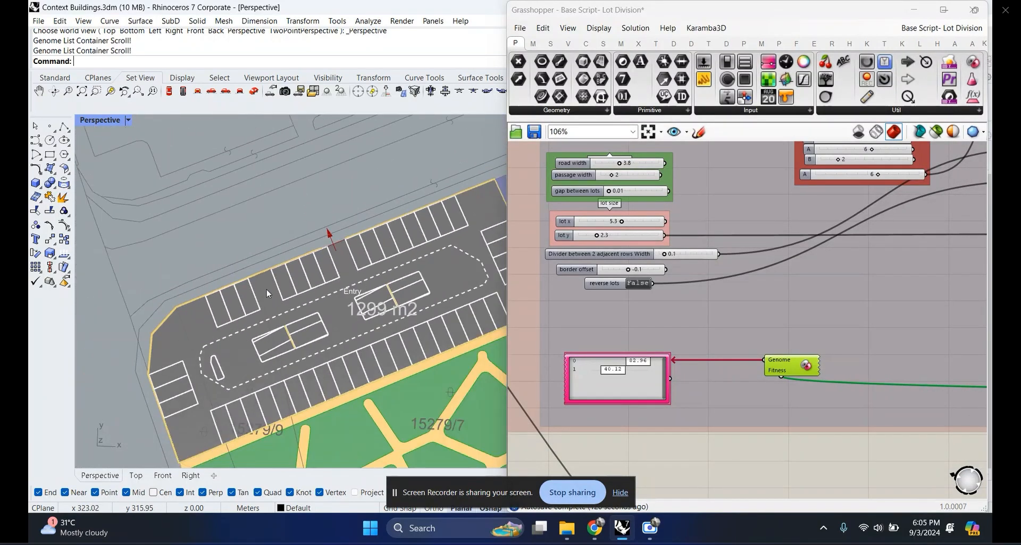
{"action": "scroll", "coordinate": [170, 331], "scroll_direction": "down", "scroll_amount": 6}
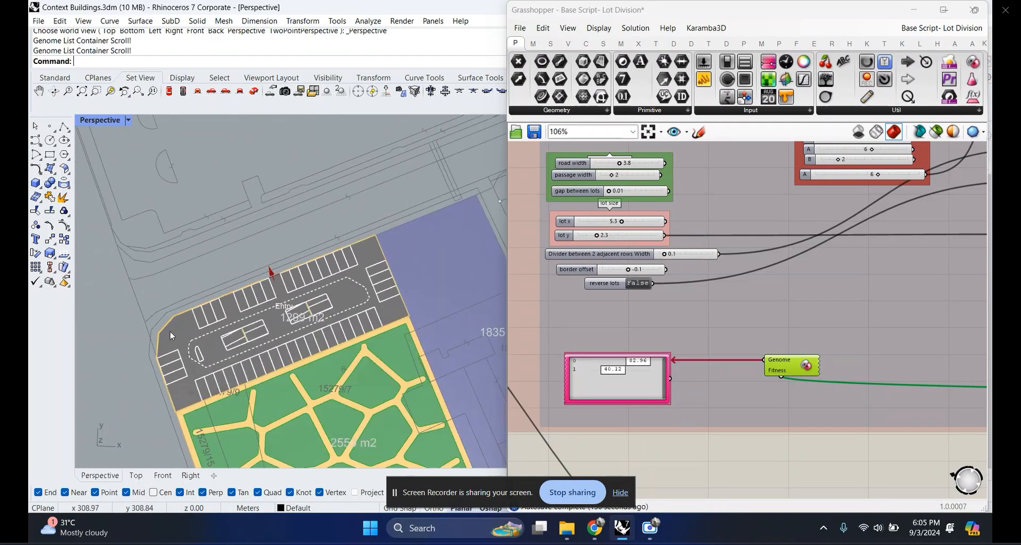
{"action": "scroll", "coordinate": [256, 308], "scroll_direction": "up", "scroll_amount": 3}
{"action": "scroll", "coordinate": [256, 307], "scroll_direction": "up", "scroll_amount": 4}
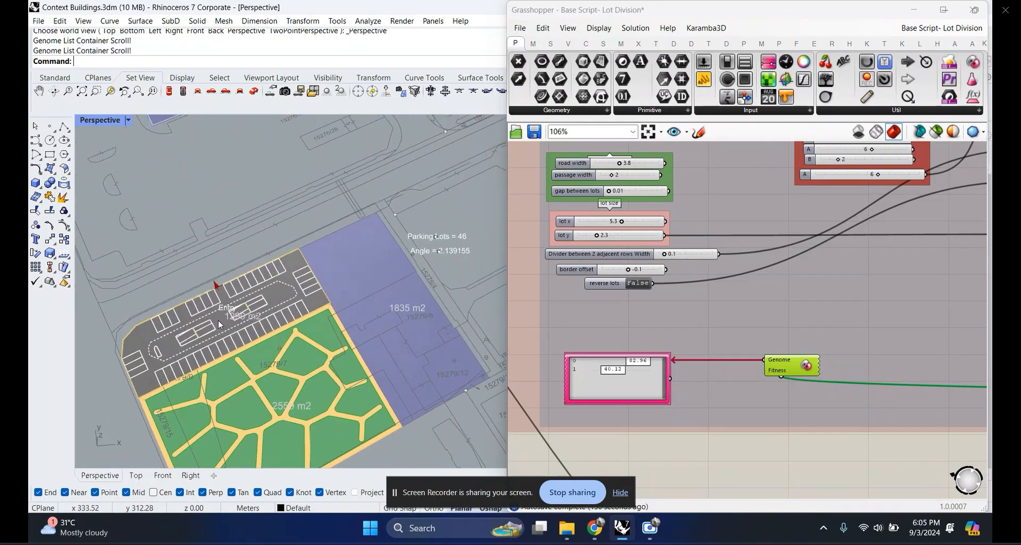
{"action": "scroll", "coordinate": [229, 326], "scroll_direction": "down", "scroll_amount": 2}
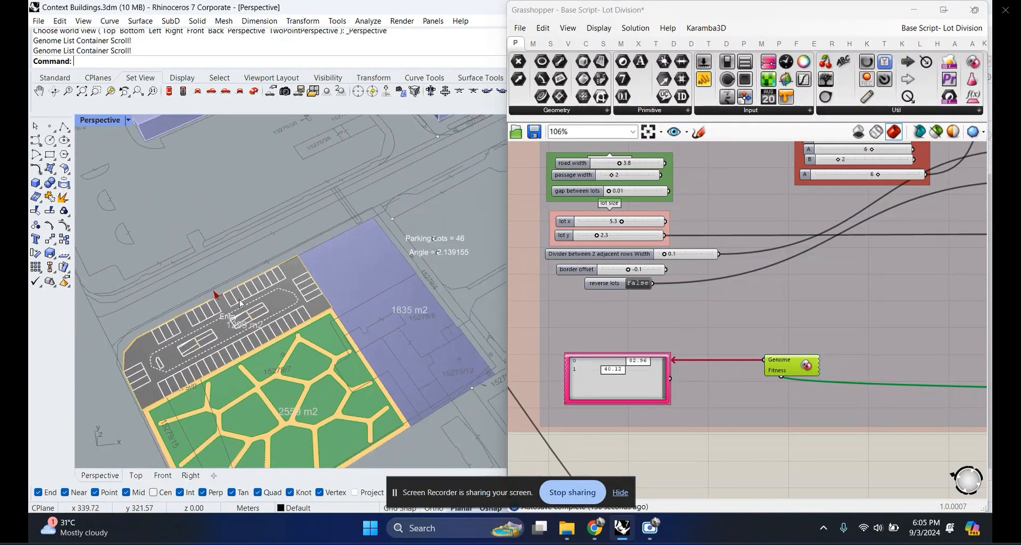
Step: Find the park generator beyond the Building Lot preview and select its Park Designer component
{"action": "scroll", "coordinate": [748, 283], "scroll_direction": "down", "scroll_amount": 5}
{"action": "right_click_drag", "start_coordinate": [545, 268], "coordinate": [619, 276]}
{"action": "scroll", "coordinate": [621, 275], "scroll_direction": "up", "scroll_amount": 5}
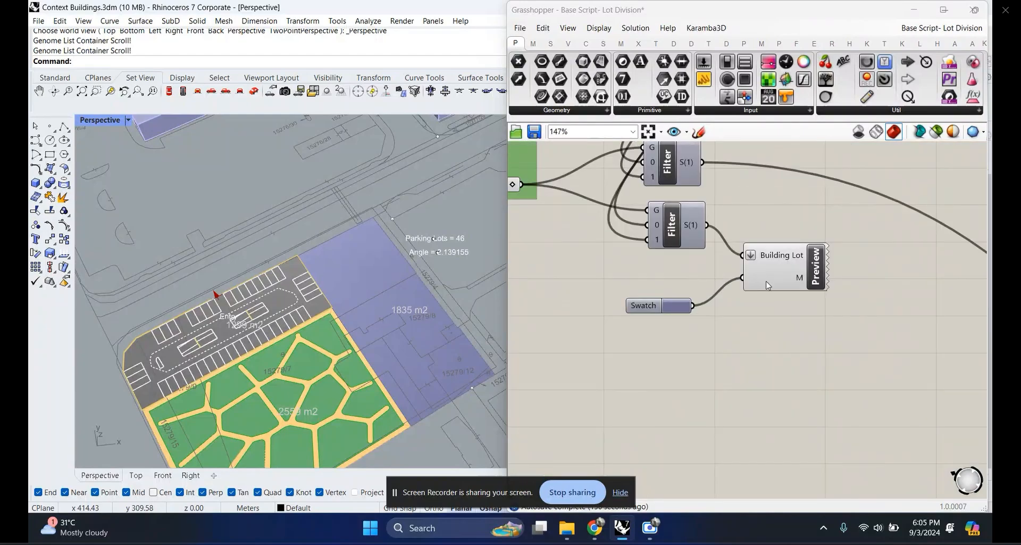
{"action": "scroll", "coordinate": [706, 271], "scroll_direction": "down", "scroll_amount": 3}
{"action": "scroll", "coordinate": [706, 271], "scroll_direction": "down", "scroll_amount": 6}
{"action": "scroll", "coordinate": [779, 346], "scroll_direction": "up", "scroll_amount": 10}
{"action": "left_click", "coordinate": [669, 276]}
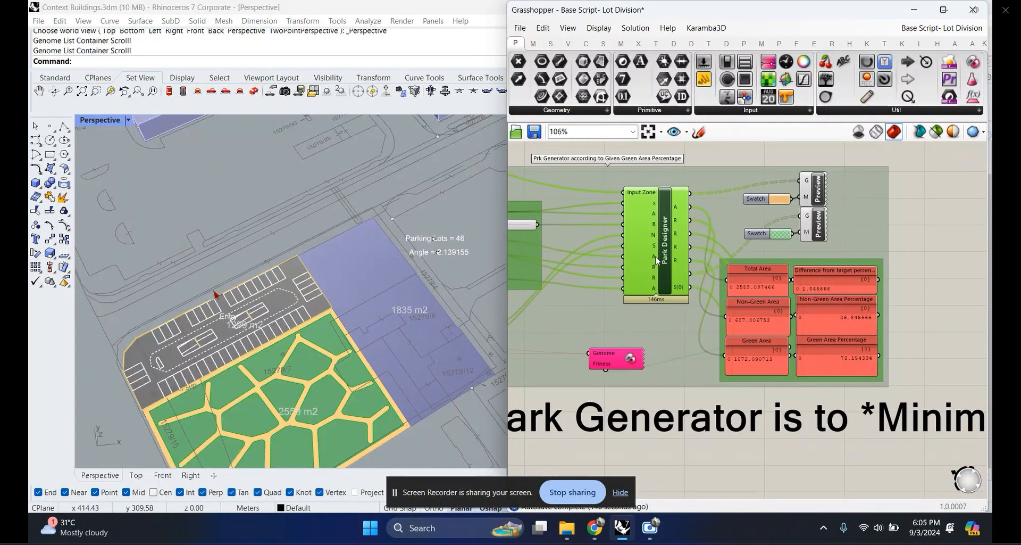
Step: Examine the park generator's total, green and non-green area panels, then its pathway and green area input sliders
{"action": "scroll", "coordinate": [669, 283], "scroll_direction": "up", "scroll_amount": 4}
{"action": "scroll", "coordinate": [669, 285], "scroll_direction": "down", "scroll_amount": 4}
{"action": "scroll", "coordinate": [681, 269], "scroll_direction": "up", "scroll_amount": 4}
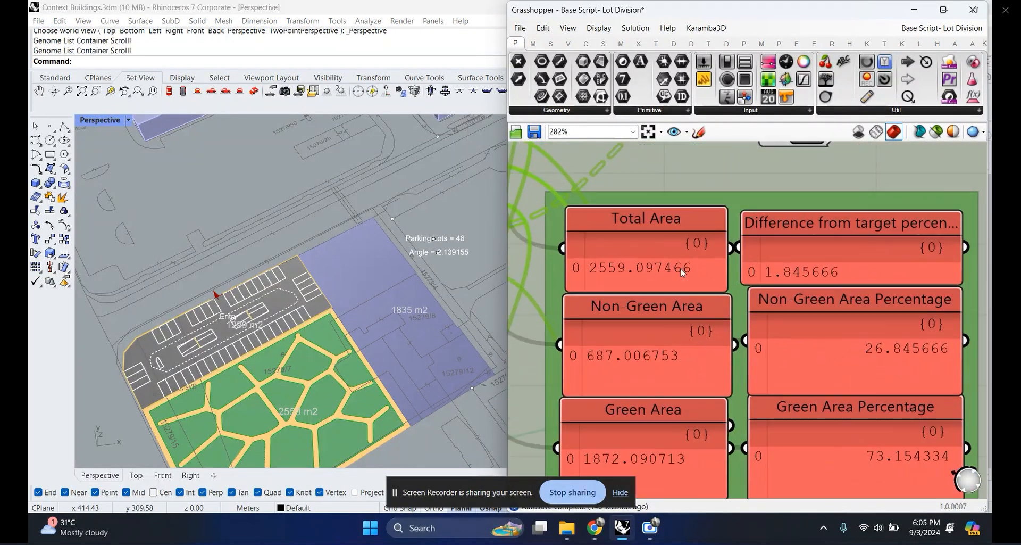
{"action": "right_click_drag", "start_coordinate": [732, 312], "coordinate": [727, 278]}
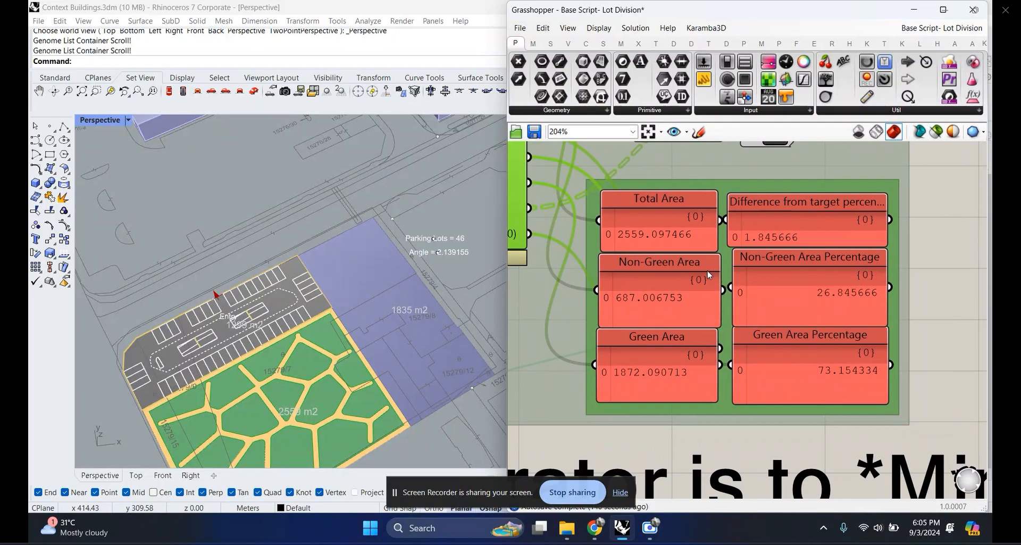
{"action": "scroll", "coordinate": [718, 245], "scroll_direction": "down", "scroll_amount": 4}
{"action": "scroll", "coordinate": [739, 205], "scroll_direction": "up", "scroll_amount": 3}
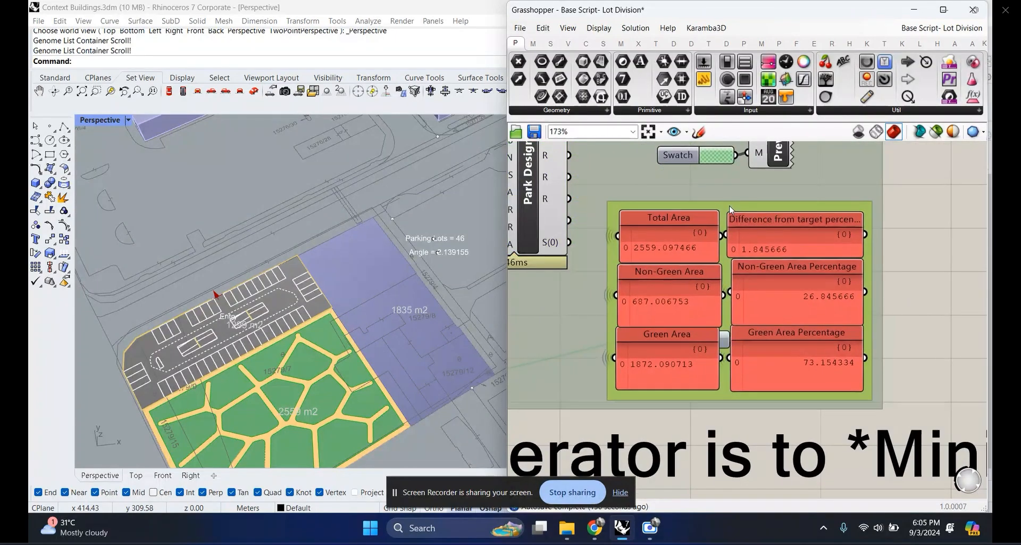
{"action": "scroll", "coordinate": [729, 206], "scroll_direction": "down", "scroll_amount": 5}
{"action": "scroll", "coordinate": [621, 245], "scroll_direction": "up", "scroll_amount": 5}
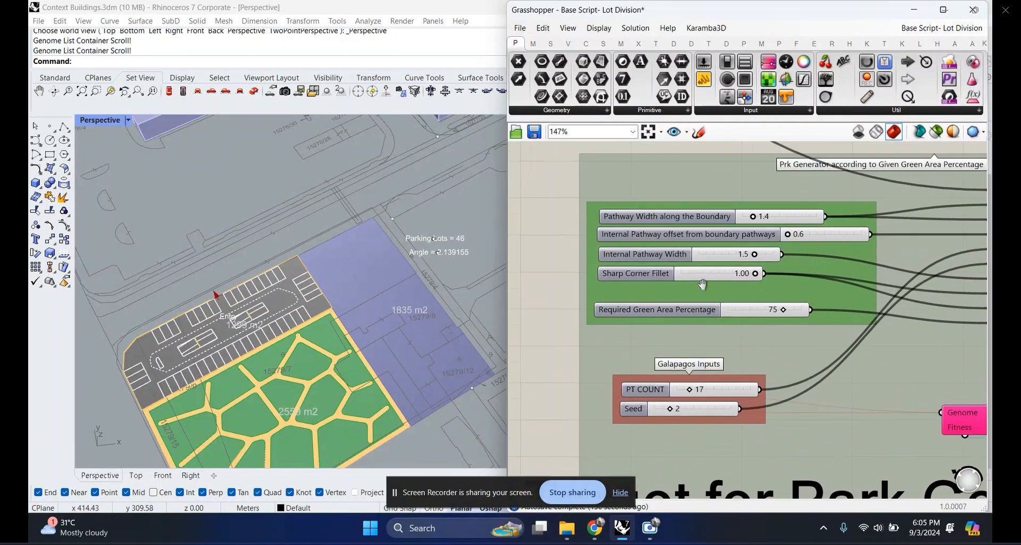
Step: Inspect a filleted corner of the park paths against the sharp corner fillet setting and set the internal pathway width to 0.8
{"action": "scroll", "coordinate": [339, 366], "scroll_direction": "up", "scroll_amount": 5}
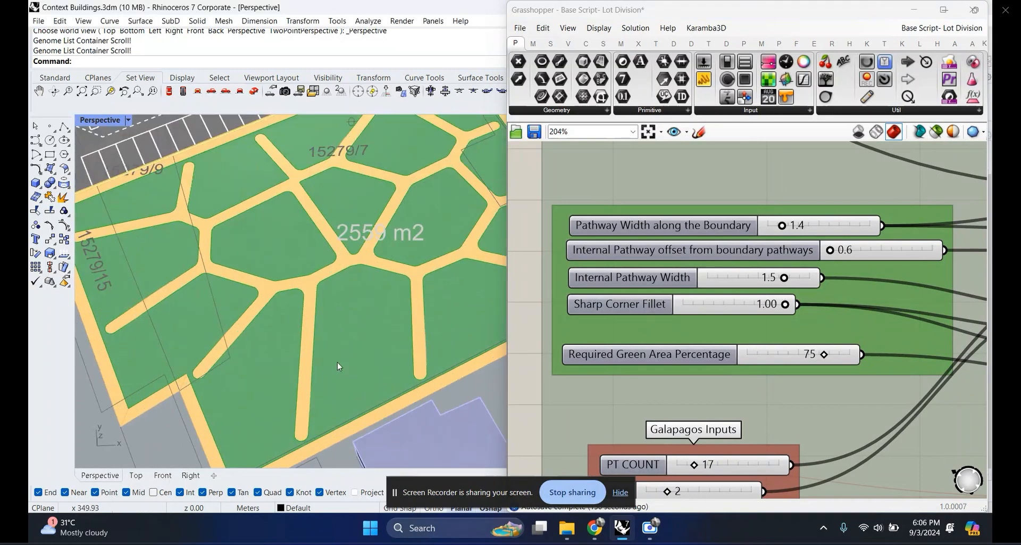
{"action": "scroll", "coordinate": [365, 300], "scroll_direction": "up", "scroll_amount": 8}
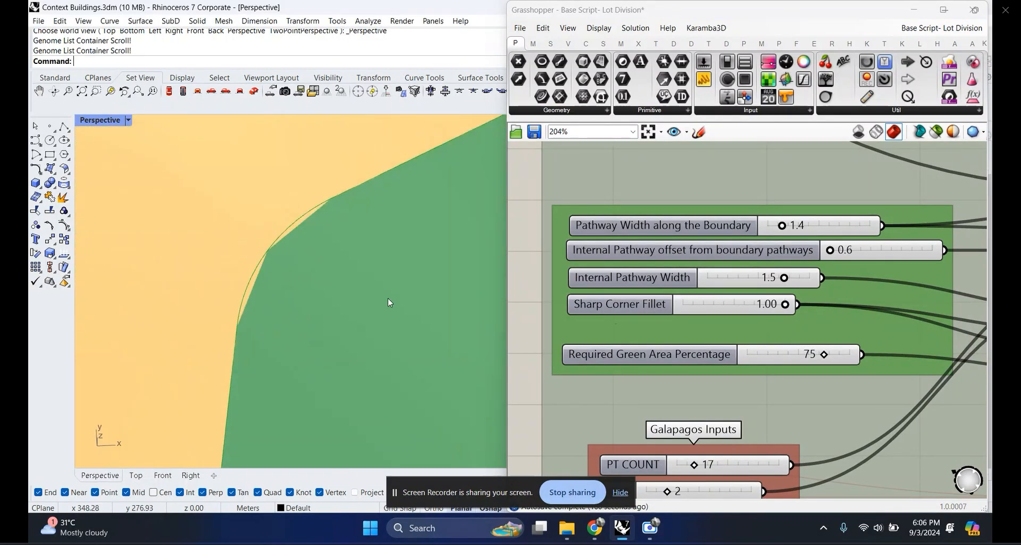
{"action": "left_click_drag", "start_coordinate": [785, 306], "coordinate": [814, 308]}
{"action": "scroll", "coordinate": [349, 297], "scroll_direction": "down", "scroll_amount": 10}
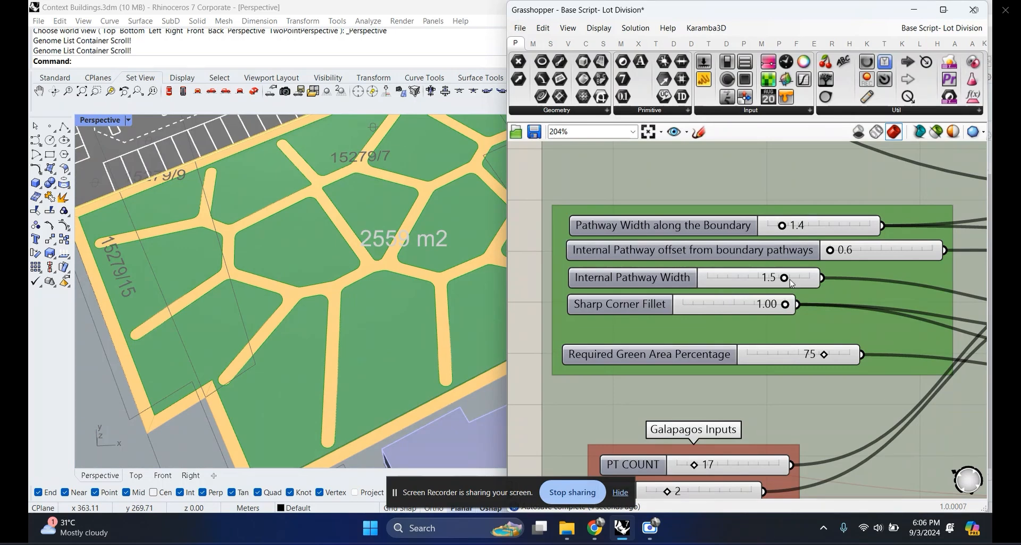
{"action": "left_click_drag", "start_coordinate": [785, 279], "coordinate": [746, 279]}
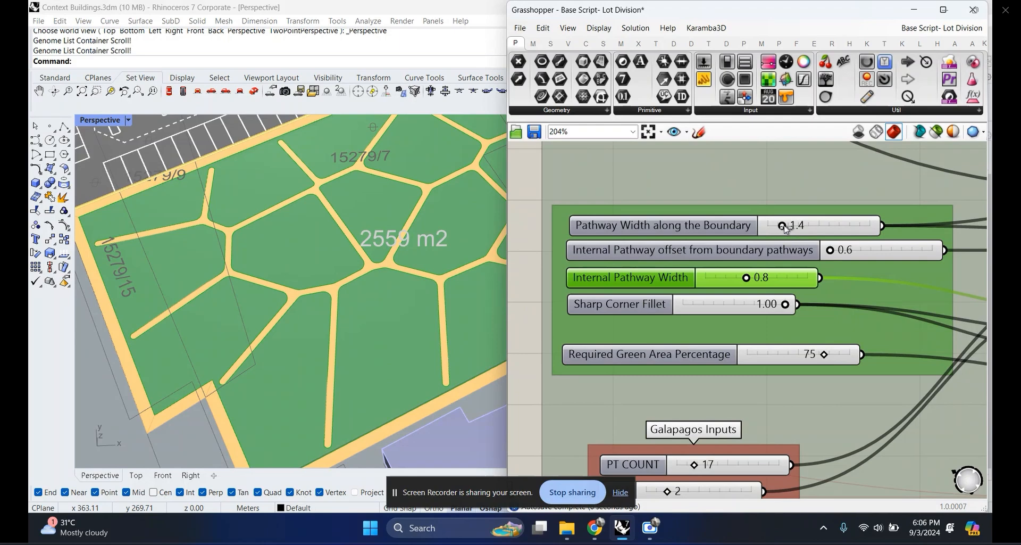
Step: Inspect the park's outer path corners and set the pathway width along the boundary to 2.0
{"action": "scroll", "coordinate": [281, 392], "scroll_direction": "up", "scroll_amount": 5}
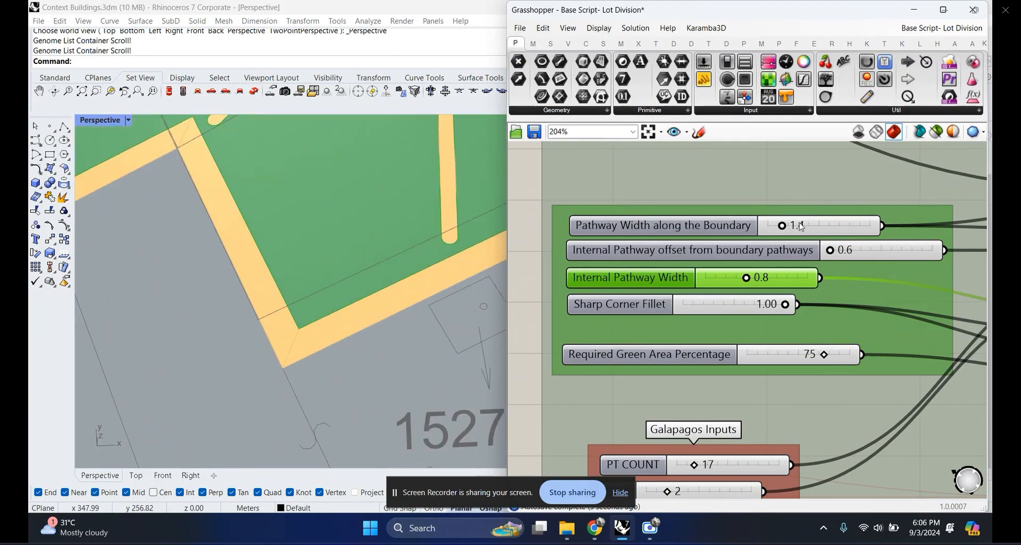
{"action": "scroll", "coordinate": [298, 319], "scroll_direction": "down", "scroll_amount": 10}
{"action": "scroll", "coordinate": [260, 277], "scroll_direction": "up", "scroll_amount": 8}
{"action": "mouse_move", "coordinate": [782, 226]}
{"action": "left_mouse_down"}
{"action": "mouse_move", "coordinate": [796, 226]}
{"action": "mouse_move", "coordinate": [788, 228]}
{"action": "left_mouse_up"}
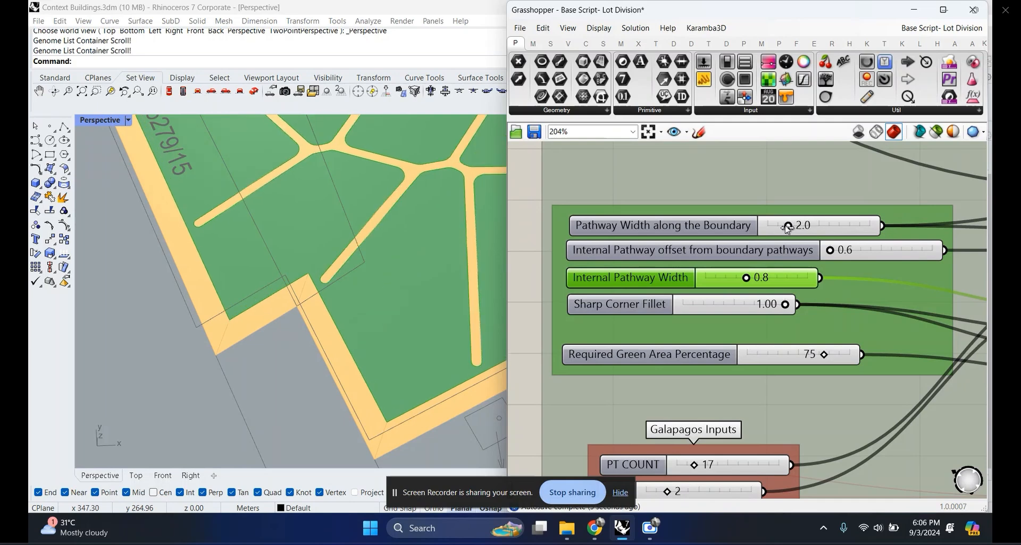
Step: Set the park generator's required green area percentage to 65
{"action": "scroll", "coordinate": [665, 309], "scroll_direction": "down", "scroll_amount": 3}
{"action": "right_click_drag", "start_coordinate": [668, 312], "coordinate": [648, 238]}
{"action": "left_click", "coordinate": [662, 273]}
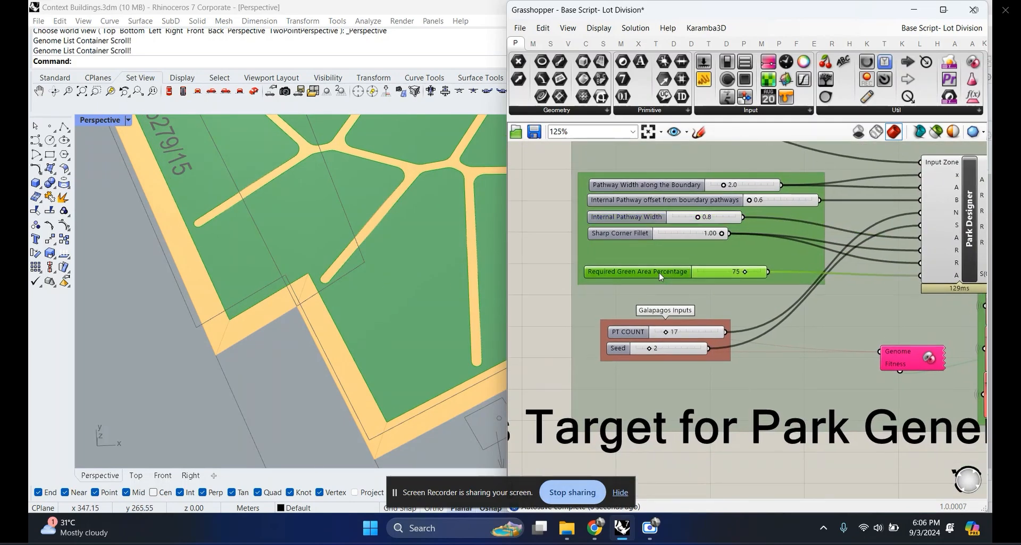
{"action": "scroll", "coordinate": [665, 274], "scroll_direction": "up", "scroll_amount": 2}
{"action": "scroll", "coordinate": [242, 328], "scroll_direction": "down", "scroll_amount": 5}
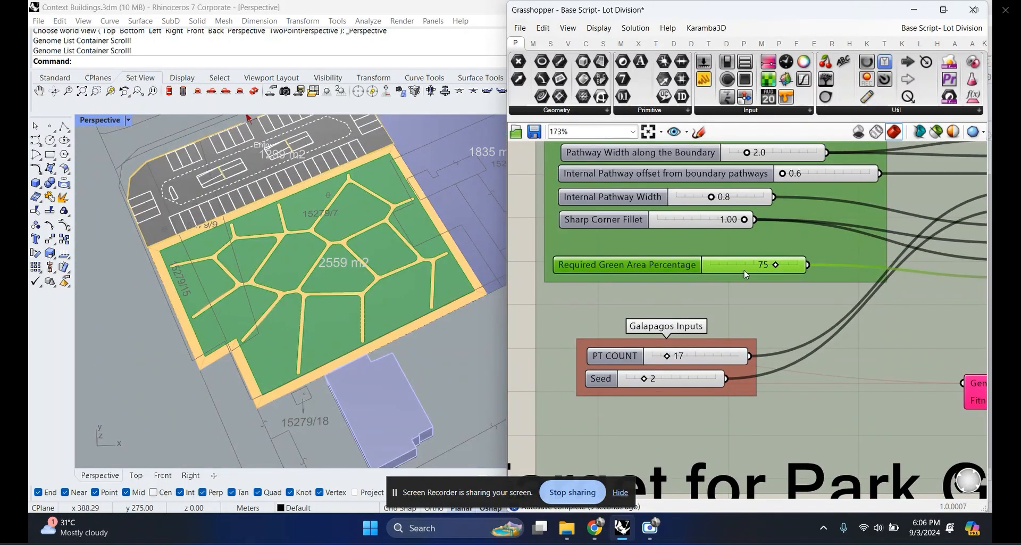
{"action": "scroll", "coordinate": [668, 265], "scroll_direction": "up", "scroll_amount": 2}
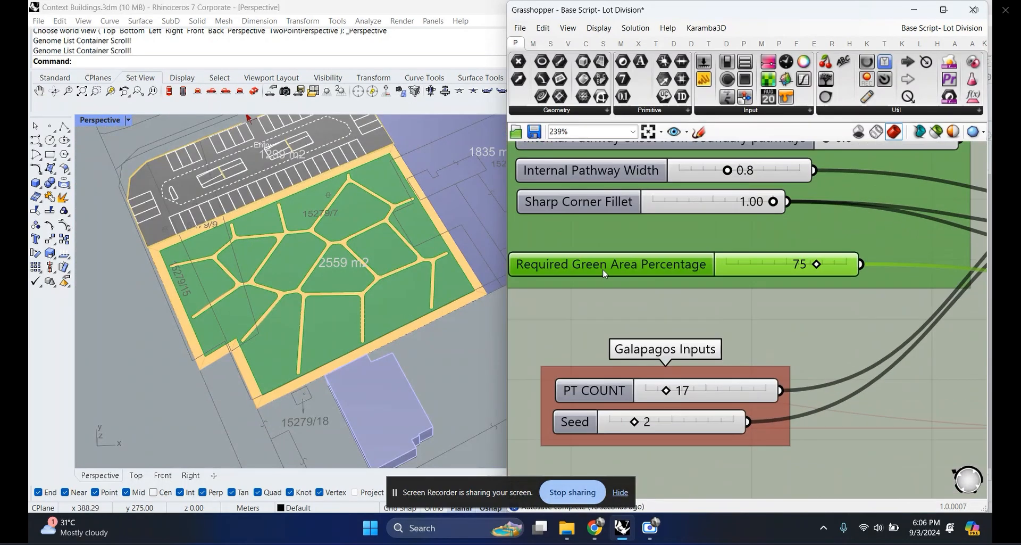
{"action": "double_click", "coordinate": [771, 265]}
{"action": "type", "text": "65"}
{"action": "key", "text": "Return"}
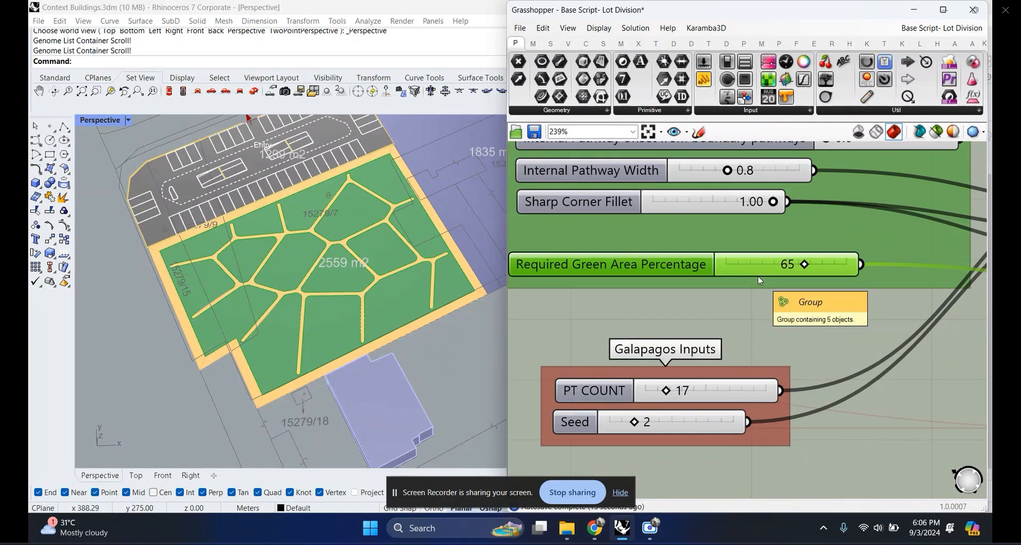
Step: Examine the park generator's total, non-green and green area panels, the green area percentage, and the difference from the target percentage
{"action": "scroll", "coordinate": [682, 343], "scroll_direction": "down", "scroll_amount": 7}
{"action": "right_click_drag", "start_coordinate": [887, 370], "coordinate": [733, 343]}
{"action": "scroll", "coordinate": [733, 343], "scroll_direction": "up", "scroll_amount": 7}
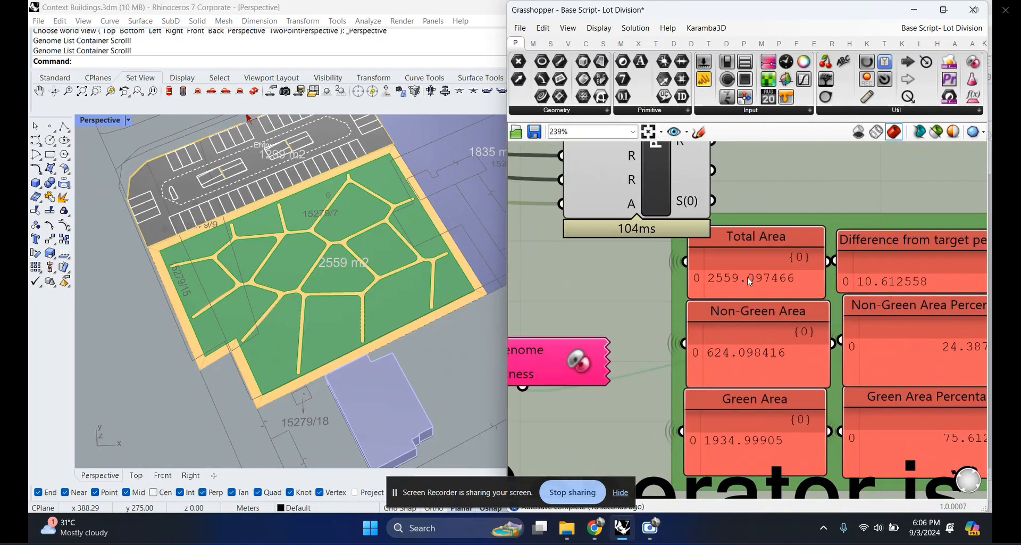
{"action": "left_click_drag", "start_coordinate": [748, 277], "coordinate": [738, 271]}
{"action": "right_click_drag", "start_coordinate": [748, 307], "coordinate": [700, 280]}
{"action": "left_click_drag", "start_coordinate": [697, 337], "coordinate": [688, 330]}
{"action": "left_click_drag", "start_coordinate": [705, 413], "coordinate": [704, 415]}
{"action": "right_click_drag", "start_coordinate": [768, 410], "coordinate": [696, 394]}
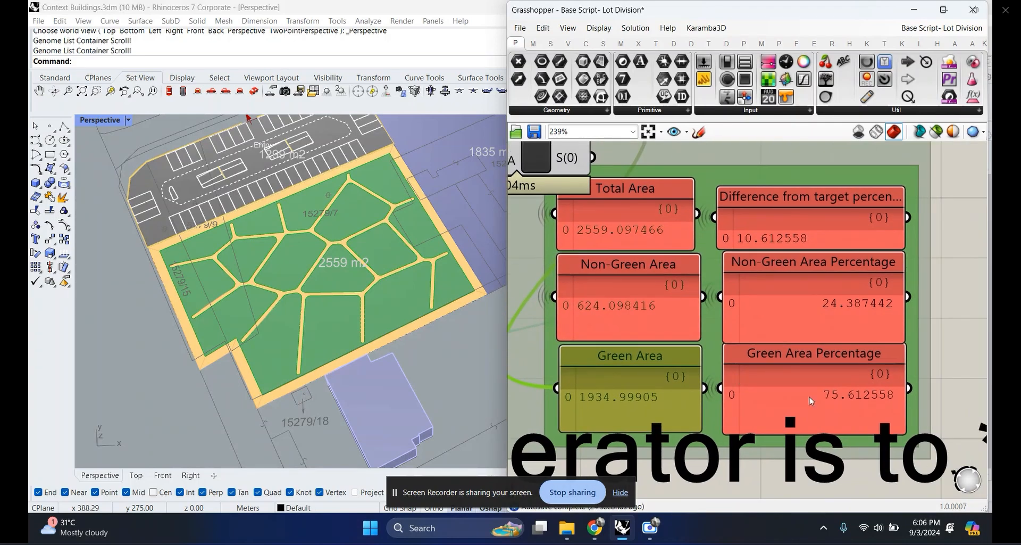
{"action": "left_click_drag", "start_coordinate": [809, 399], "coordinate": [809, 401]}
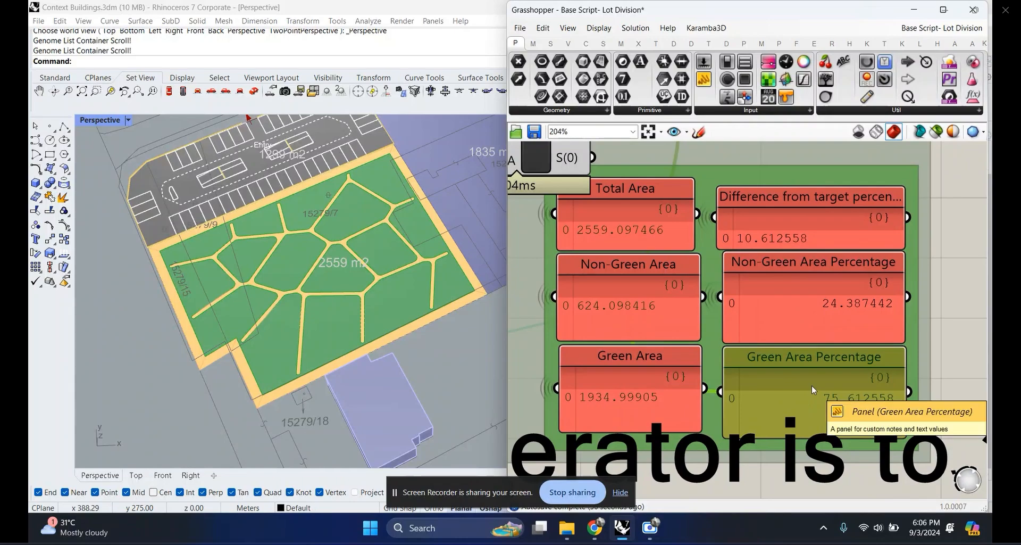
{"action": "right_click_drag", "start_coordinate": [811, 385], "coordinate": [847, 444]}
{"action": "left_click", "coordinate": [813, 279]}
Step: Compare the required green area percentage and the PT COUNT and Seed inputs with the difference from target panel and the Galapagos component
{"action": "scroll", "coordinate": [813, 279], "scroll_direction": "down", "scroll_amount": 8}
{"action": "scroll", "coordinate": [583, 265], "scroll_direction": "up", "scroll_amount": 6}
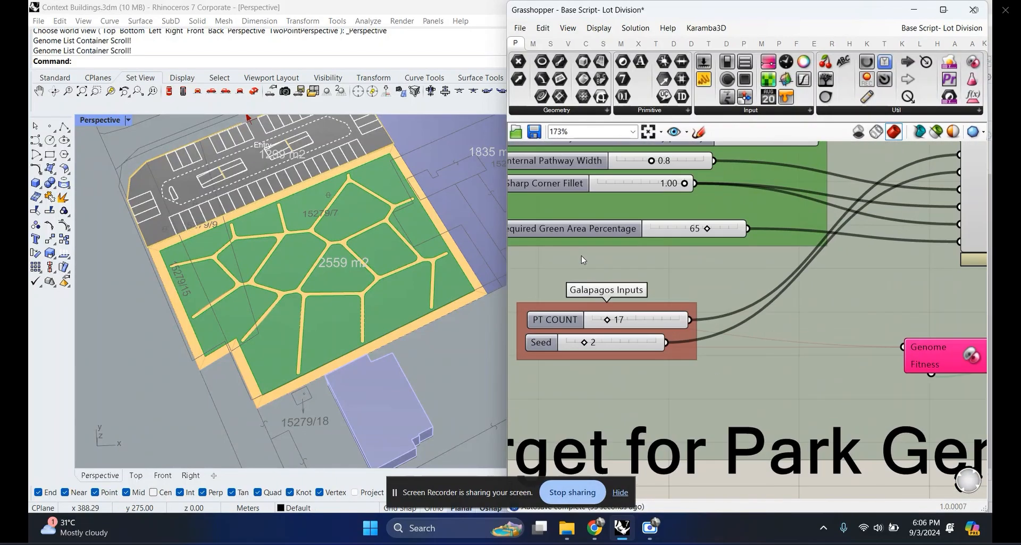
{"action": "right_click_drag", "start_coordinate": [542, 229], "coordinate": [604, 268]}
{"action": "scroll", "coordinate": [604, 267], "scroll_direction": "up", "scroll_amount": 3}
{"action": "scroll", "coordinate": [600, 280], "scroll_direction": "down", "scroll_amount": 8}
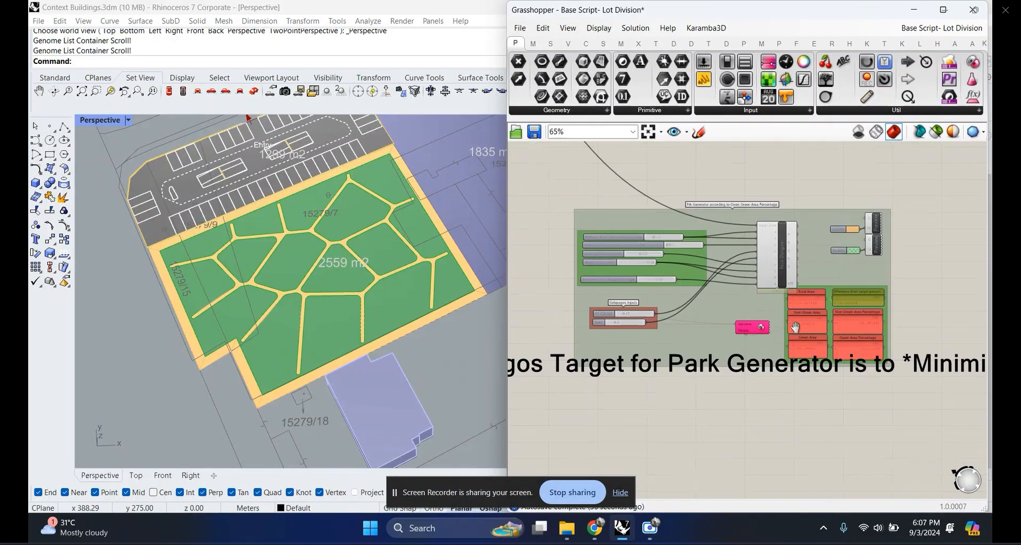
{"action": "scroll", "coordinate": [730, 300], "scroll_direction": "up", "scroll_amount": 8}
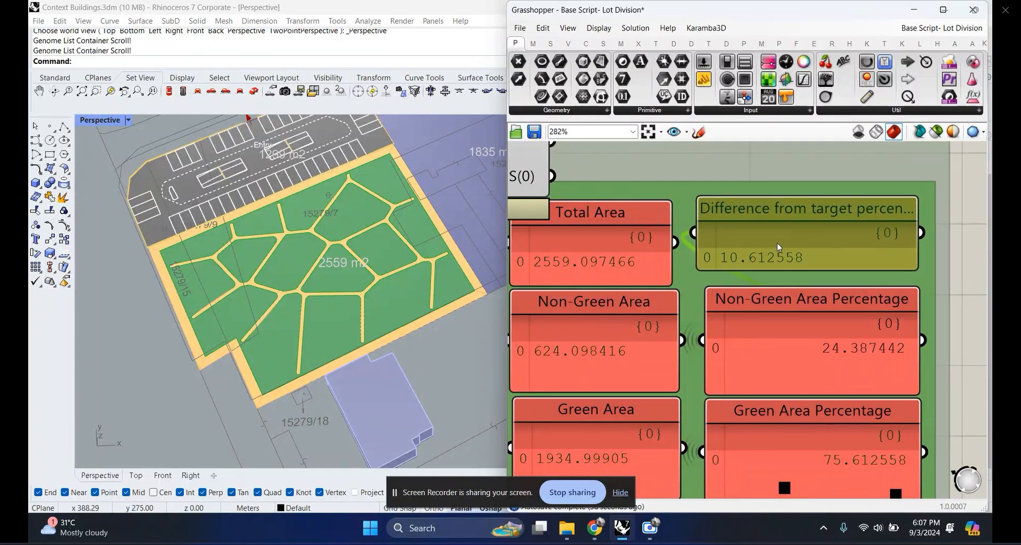
{"action": "scroll", "coordinate": [798, 261], "scroll_direction": "down", "scroll_amount": 5}
{"action": "scroll", "coordinate": [652, 315], "scroll_direction": "up", "scroll_amount": 4}
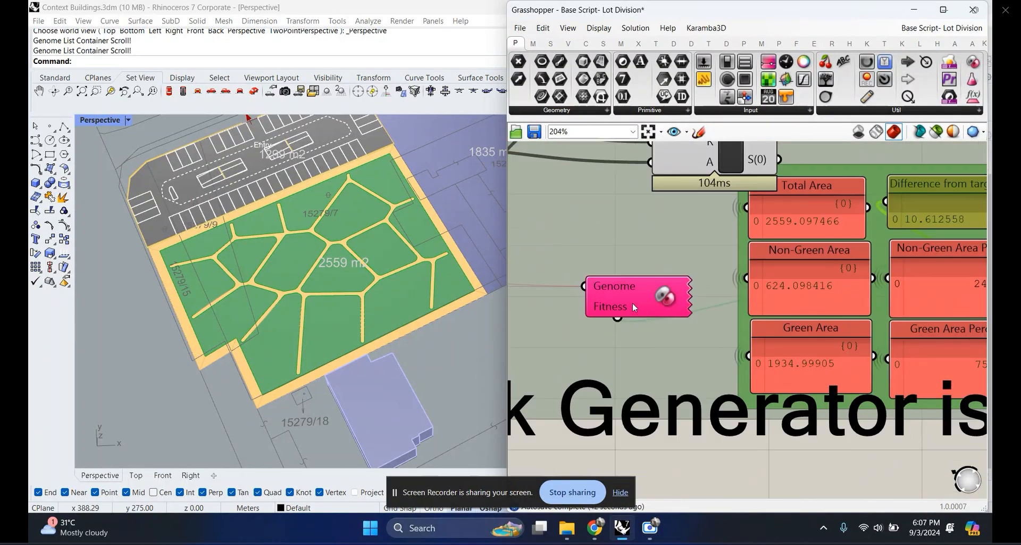
Step: Move the park generator's Galapagos component to just above the difference from target percentage panel that serves as its fitness
{"action": "scroll", "coordinate": [634, 301], "scroll_direction": "down", "scroll_amount": 6}
{"action": "scroll", "coordinate": [628, 302], "scroll_direction": "up", "scroll_amount": 4}
{"action": "left_click_drag", "start_coordinate": [646, 304], "coordinate": [909, 171]}
{"action": "right_click_drag", "start_coordinate": [865, 185], "coordinate": [713, 239]}
{"action": "scroll", "coordinate": [723, 228], "scroll_direction": "down", "scroll_amount": 3}
{"action": "scroll", "coordinate": [724, 234], "scroll_direction": "up", "scroll_amount": 4}
{"action": "left_click", "coordinate": [730, 288]}
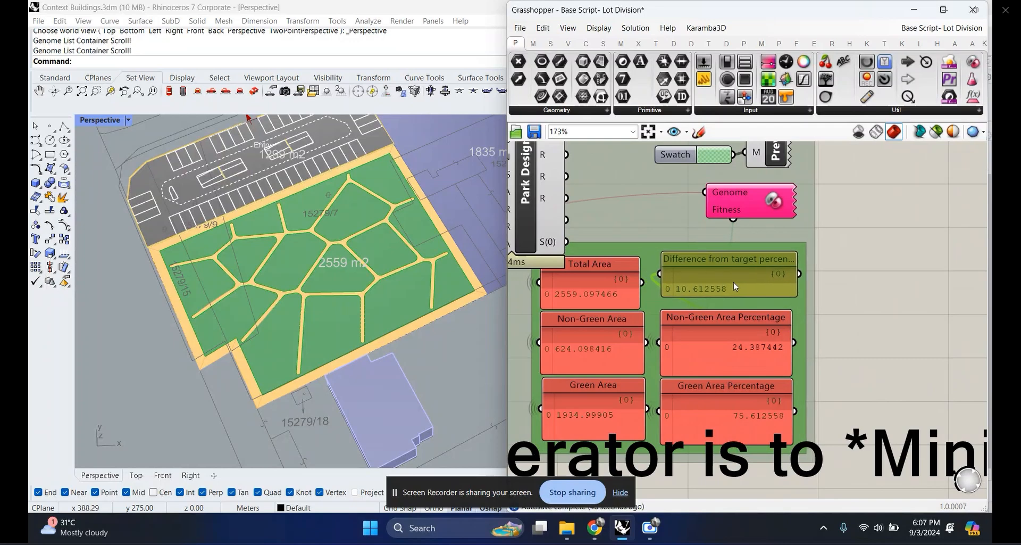
{"action": "scroll", "coordinate": [733, 282], "scroll_direction": "down", "scroll_amount": 3}
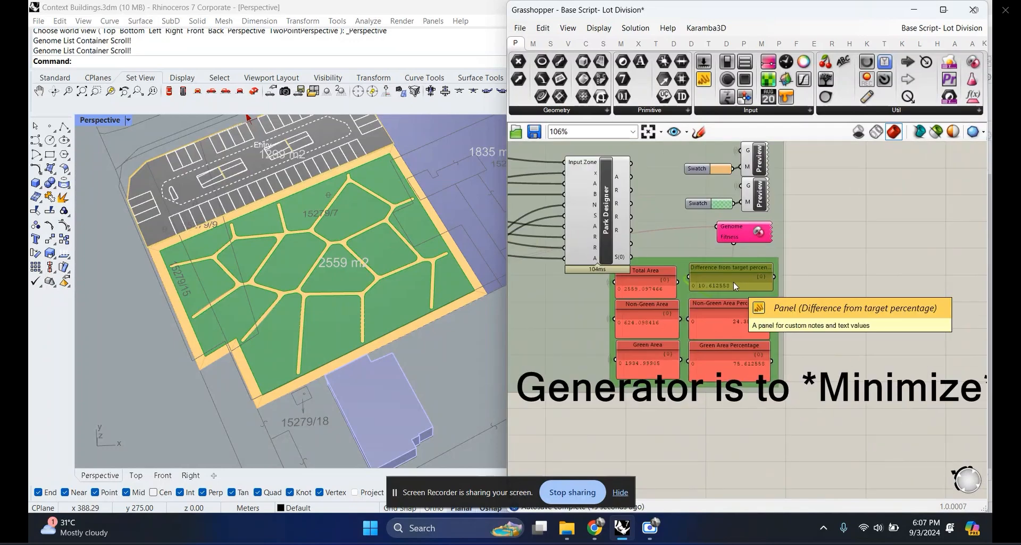
Step: Run the park generator's Galapagos solver with Fitness on Minimize, stop it, reinstate the best solution and accept it
{"action": "double_click", "coordinate": [737, 235]}
{"action": "left_click", "coordinate": [546, 71]}
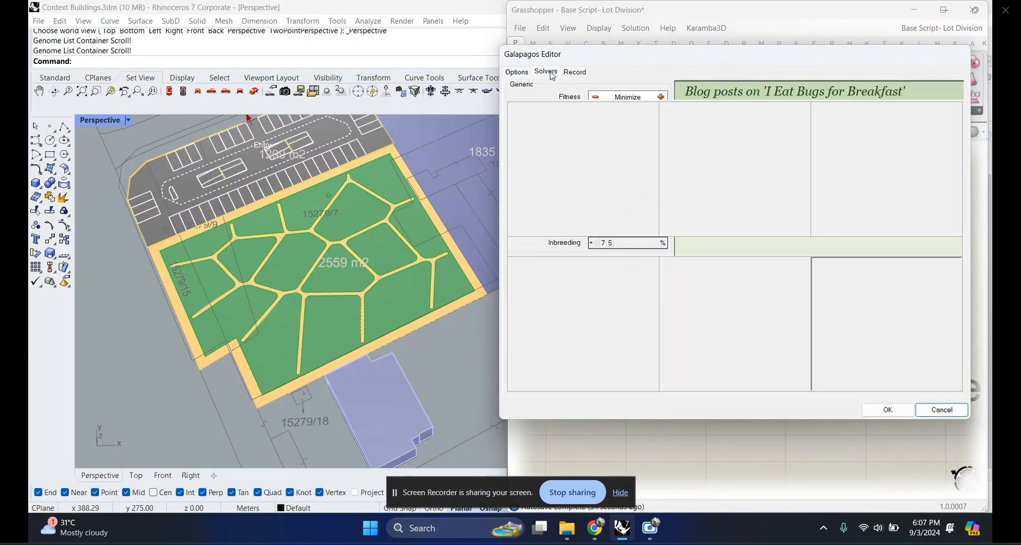
{"action": "left_click", "coordinate": [567, 90]}
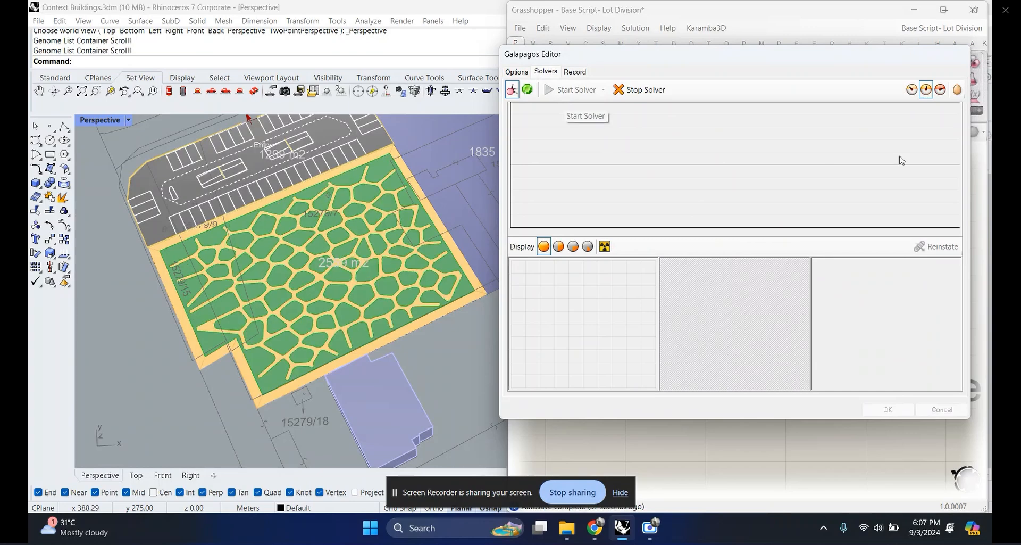
{"action": "left_click", "coordinate": [912, 90]}
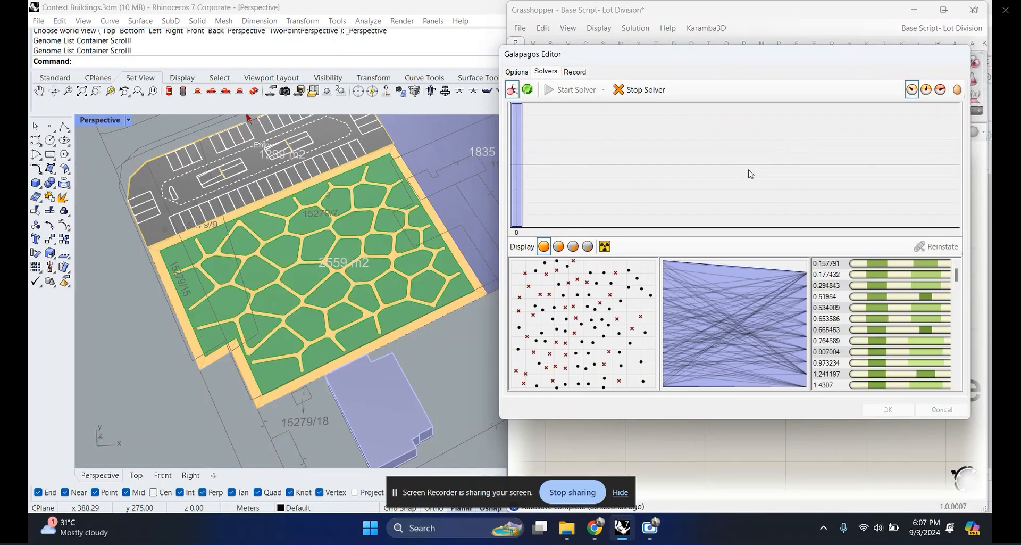
{"action": "left_click", "coordinate": [643, 89]}
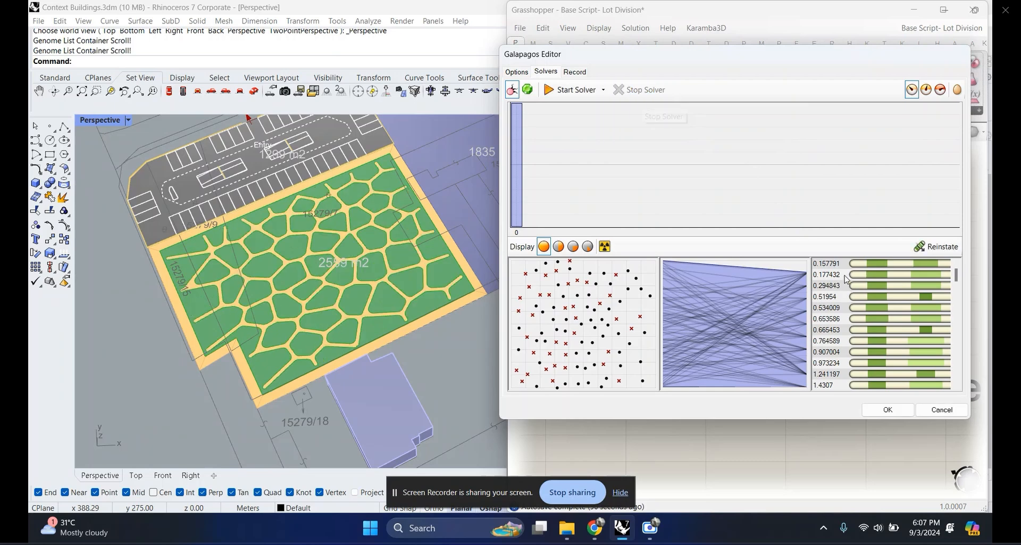
{"action": "left_click", "coordinate": [926, 248]}
{"action": "left_click", "coordinate": [887, 409]}
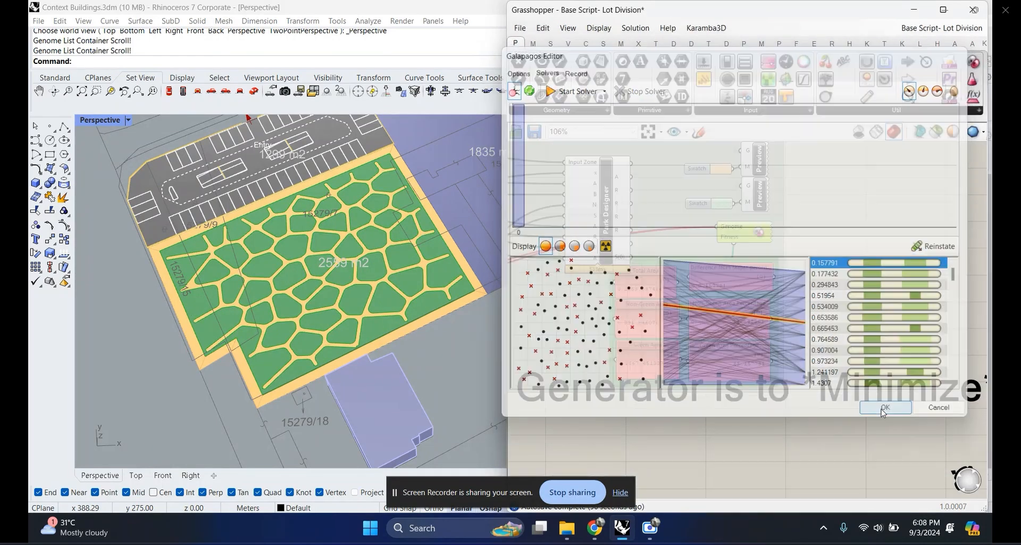
Step: Check the optimised green and non-green area percentages against the target and review the park generator within the whole script
{"action": "scroll", "coordinate": [693, 344], "scroll_direction": "up", "scroll_amount": 6}
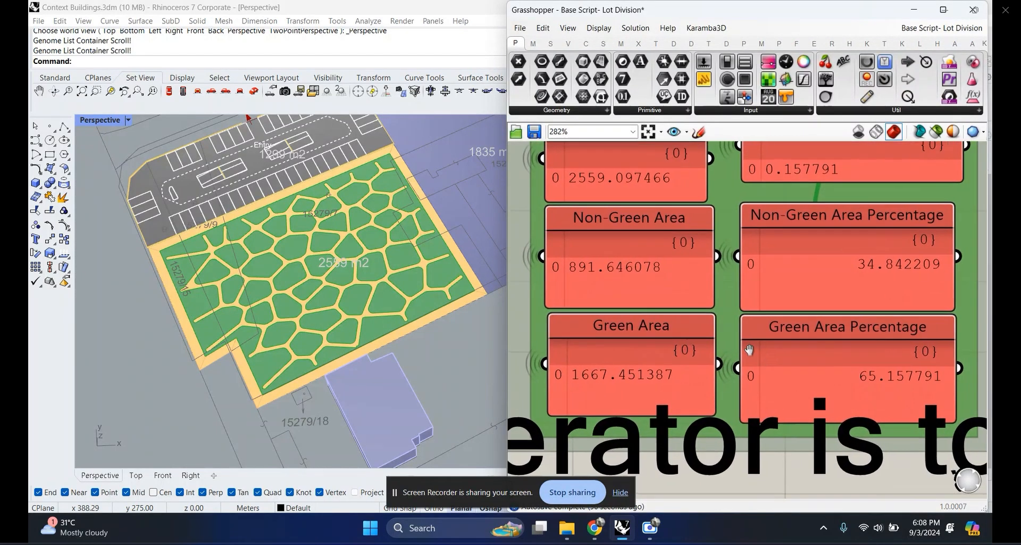
{"action": "scroll", "coordinate": [748, 359], "scroll_direction": "down", "scroll_amount": 2}
{"action": "scroll", "coordinate": [748, 359], "scroll_direction": "up", "scroll_amount": 5}
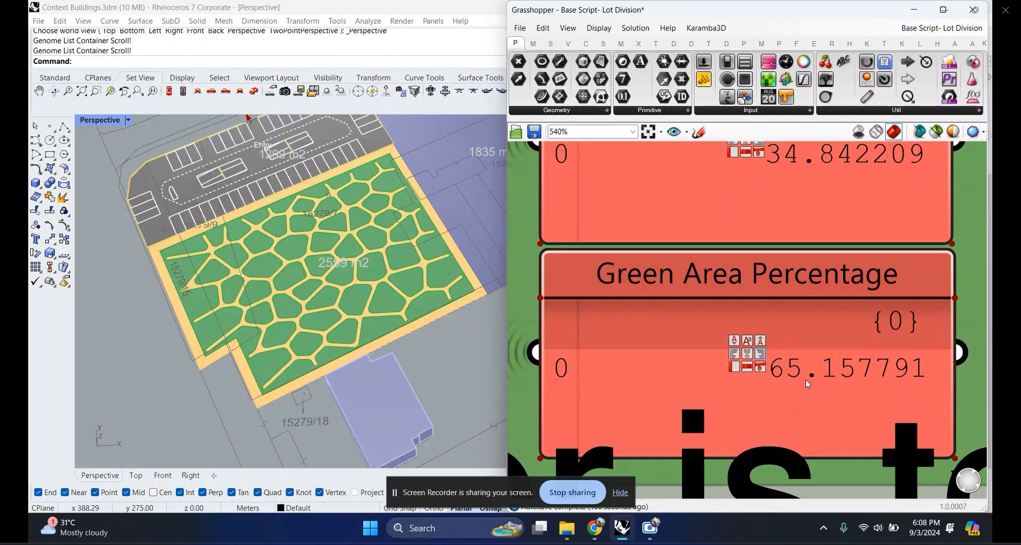
{"action": "scroll", "coordinate": [830, 383], "scroll_direction": "down", "scroll_amount": 3}
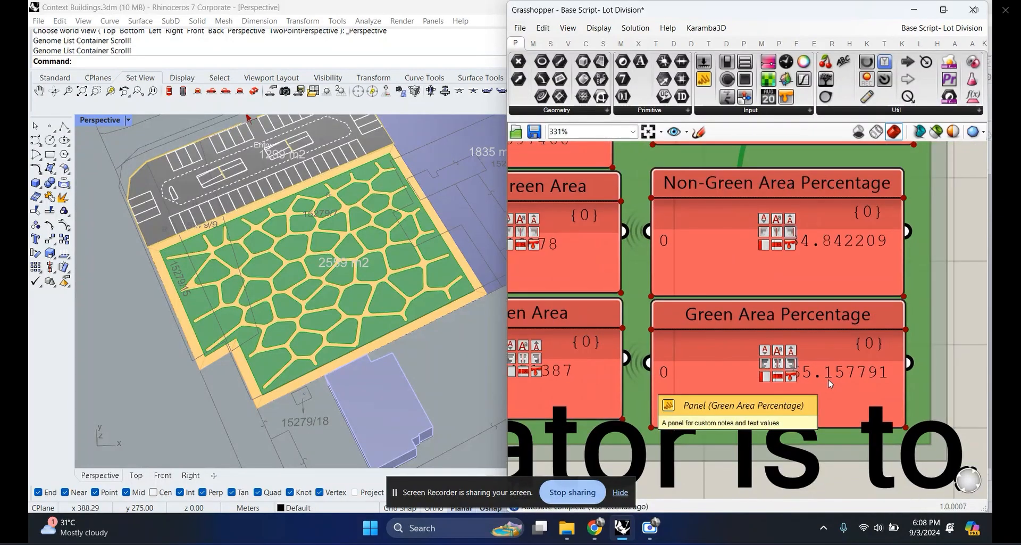
{"action": "scroll", "coordinate": [829, 383], "scroll_direction": "down", "scroll_amount": 7}
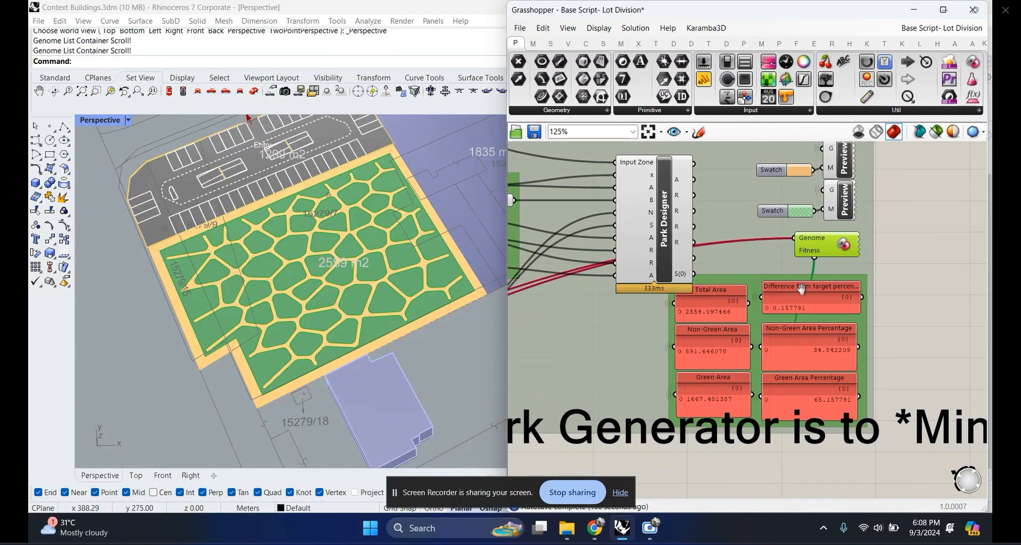
{"action": "scroll", "coordinate": [802, 287], "scroll_direction": "down", "scroll_amount": 8}
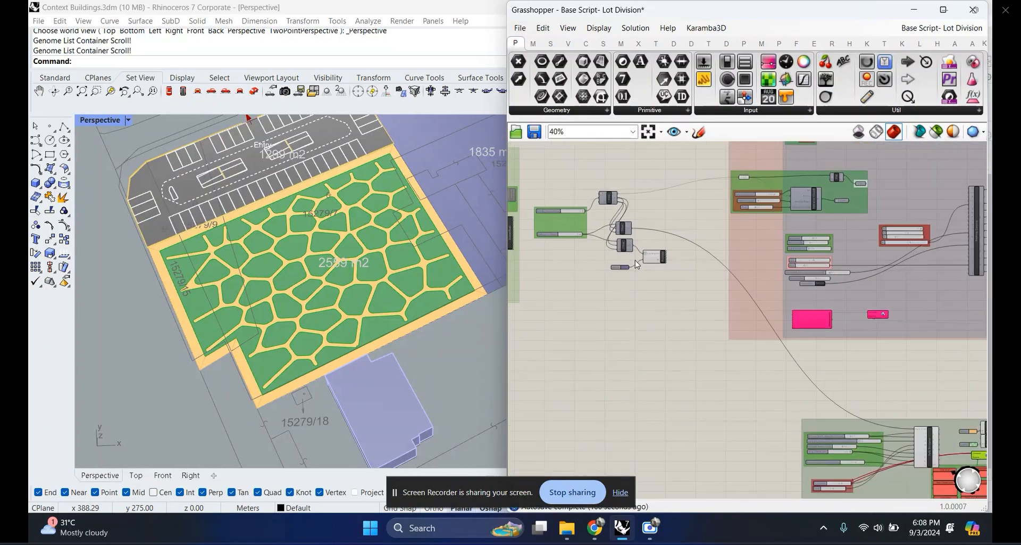
{"action": "scroll", "coordinate": [329, 341], "scroll_direction": "down", "scroll_amount": 3}
{"action": "scroll", "coordinate": [360, 274], "scroll_direction": "up", "scroll_amount": 5}
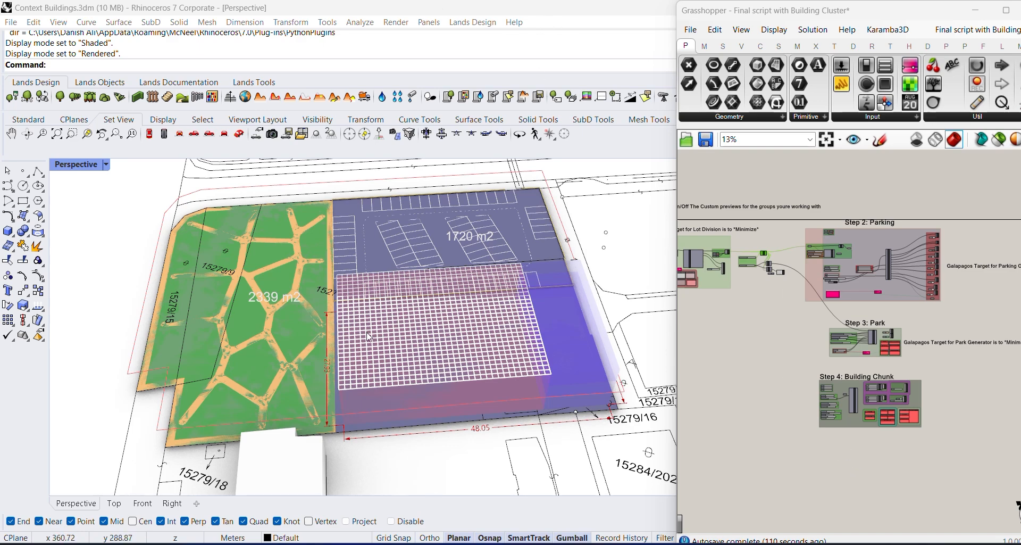
Step: View the building mass on its lot and find the Offset from Lot Boundary sliders in the Step 4: Building Chunk group
{"action": "right_click_drag", "start_coordinate": [367, 336], "coordinate": [471, 378]}
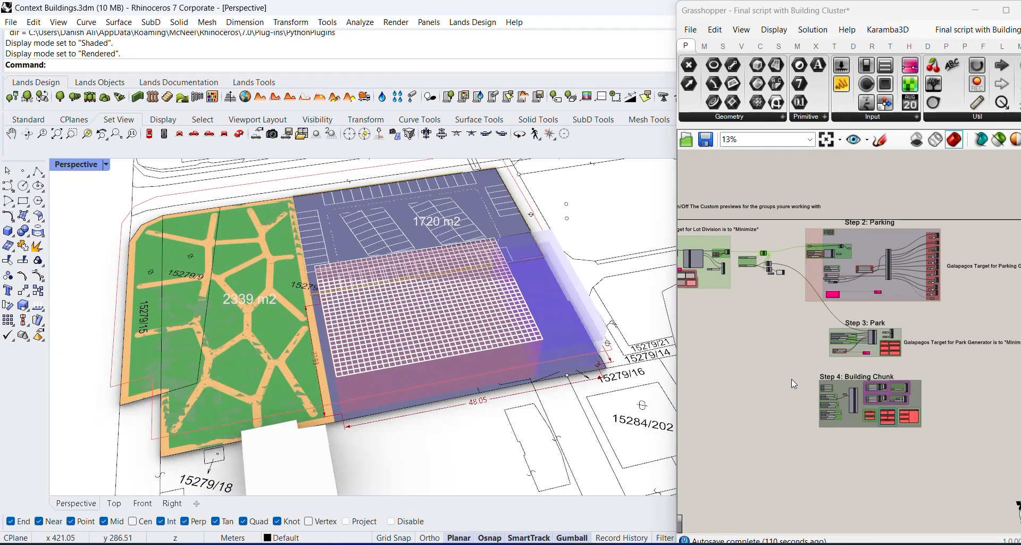
{"action": "scroll", "coordinate": [830, 393], "scroll_direction": "up", "scroll_amount": 5}
{"action": "right_click_drag", "start_coordinate": [498, 330], "coordinate": [460, 289], "text": "shift"}
{"action": "scroll", "coordinate": [790, 305], "scroll_direction": "up", "scroll_amount": 4}
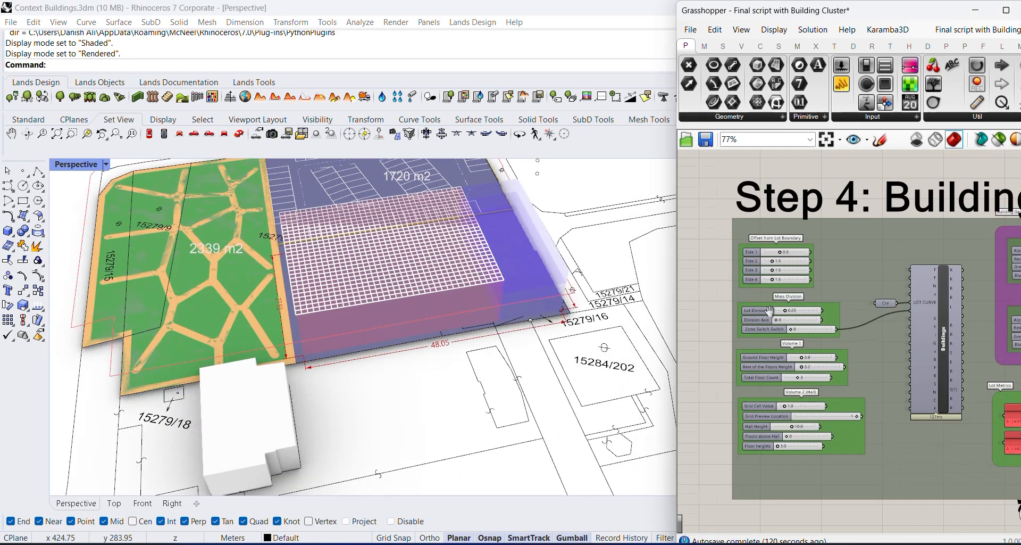
{"action": "scroll", "coordinate": [771, 282], "scroll_direction": "up", "scroll_amount": 6}
{"action": "right_click_drag", "start_coordinate": [769, 282], "coordinate": [822, 341]}
{"action": "scroll", "coordinate": [787, 342], "scroll_direction": "down", "scroll_amount": 2}
{"action": "right_click_drag", "start_coordinate": [414, 318], "coordinate": [404, 334]}
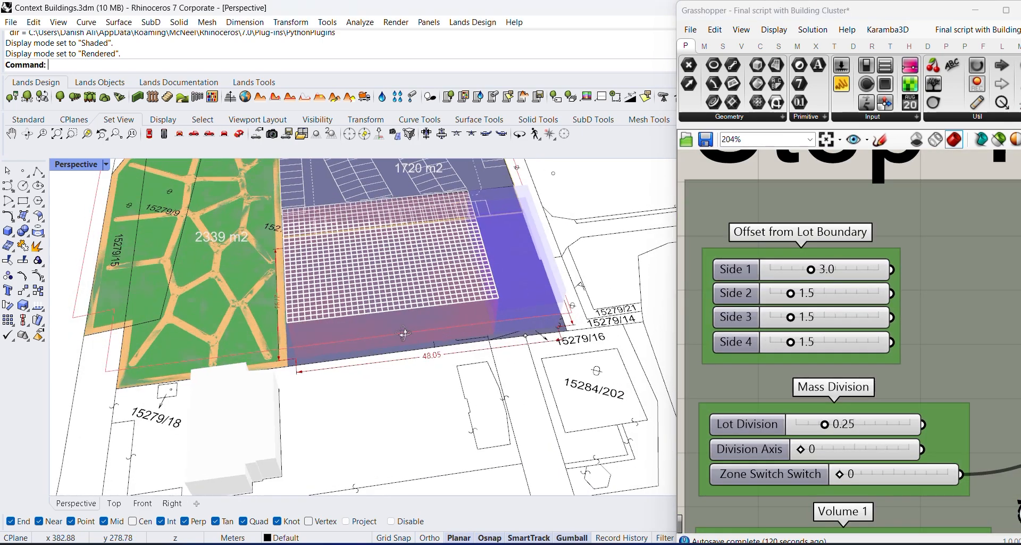
Step: Examine the setbacks between the building mass and its lot boundary from several sides, comparing them with the Side 1 to 4 offsets
{"action": "scroll", "coordinate": [285, 367], "scroll_direction": "up", "scroll_amount": 6}
{"action": "scroll", "coordinate": [284, 378], "scroll_direction": "down", "scroll_amount": 3}
{"action": "scroll", "coordinate": [319, 377], "scroll_direction": "up", "scroll_amount": 2}
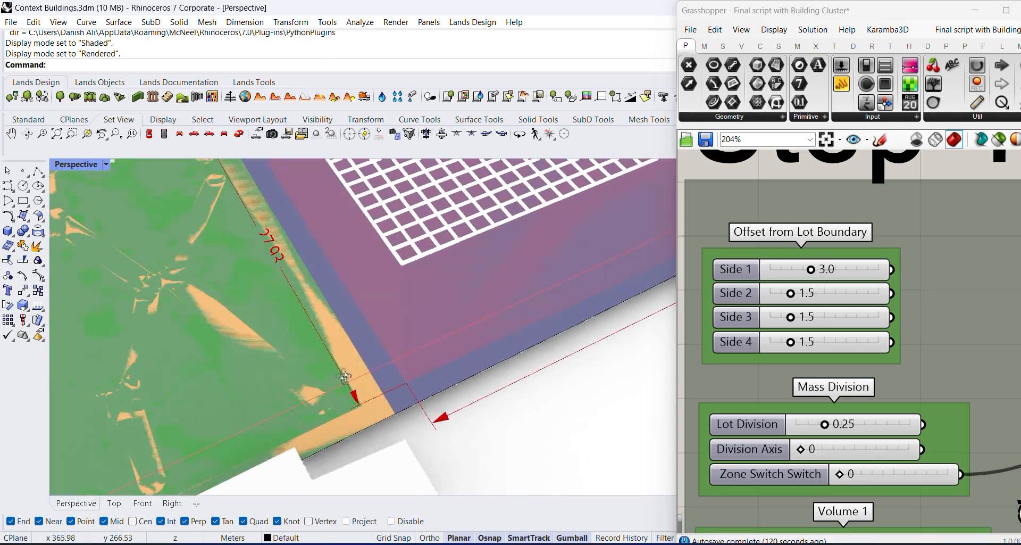
{"action": "scroll", "coordinate": [407, 392], "scroll_direction": "up", "scroll_amount": 3}
{"action": "scroll", "coordinate": [407, 391], "scroll_direction": "down", "scroll_amount": 3}
{"action": "right_click_drag", "start_coordinate": [407, 391], "coordinate": [364, 405]}
{"action": "scroll", "coordinate": [392, 419], "scroll_direction": "up", "scroll_amount": 2}
{"action": "scroll", "coordinate": [385, 420], "scroll_direction": "down", "scroll_amount": 5}
{"action": "scroll", "coordinate": [497, 416], "scroll_direction": "down", "scroll_amount": 5}
{"action": "scroll", "coordinate": [363, 405], "scroll_direction": "up", "scroll_amount": 4}
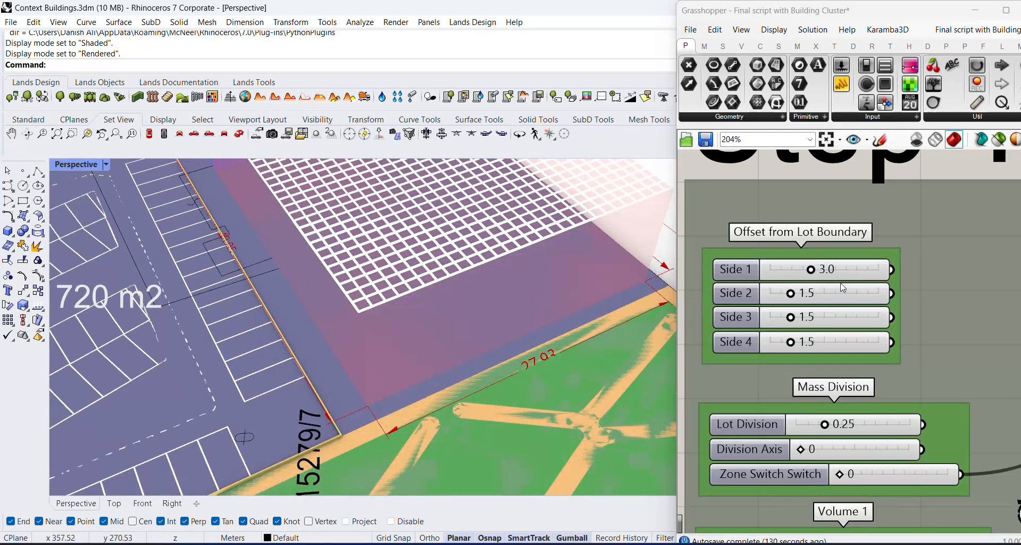
Step: Examine the gaps between the building mass and its lot boundary on each side, relating them to the Side 1 and Side 2 offsets
{"action": "left_click", "coordinate": [752, 275]}
{"action": "scroll", "coordinate": [321, 369], "scroll_direction": "down", "scroll_amount": 4}
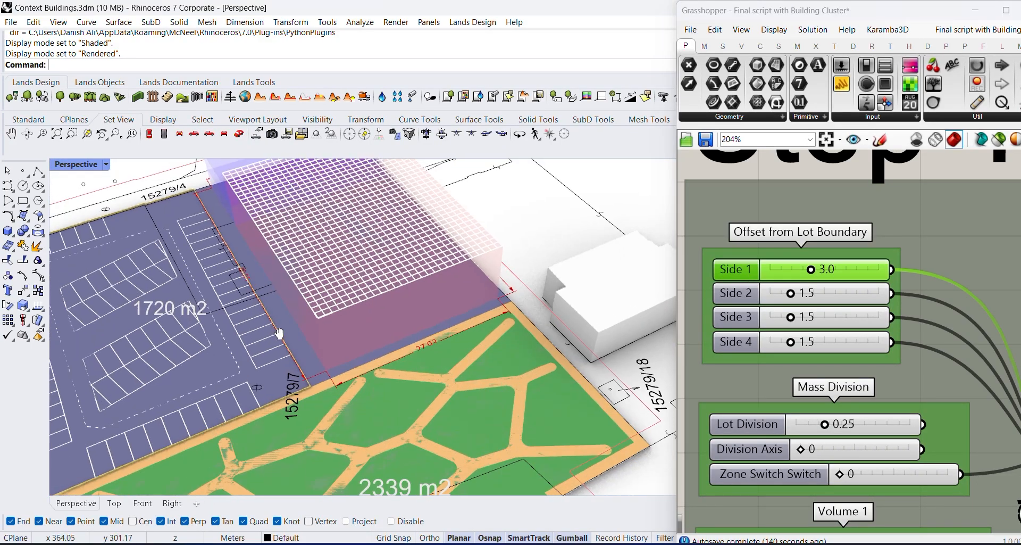
{"action": "scroll", "coordinate": [318, 385], "scroll_direction": "up", "scroll_amount": 5}
{"action": "scroll", "coordinate": [376, 411], "scroll_direction": "down", "scroll_amount": 5}
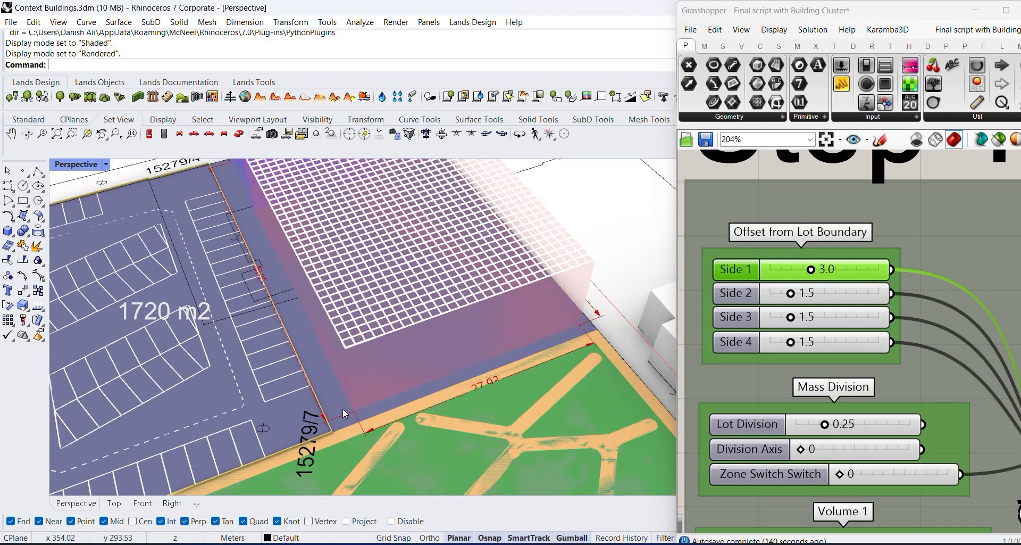
{"action": "right_click_drag", "start_coordinate": [343, 408], "coordinate": [418, 356]}
{"action": "scroll", "coordinate": [418, 357], "scroll_direction": "up", "scroll_amount": 5}
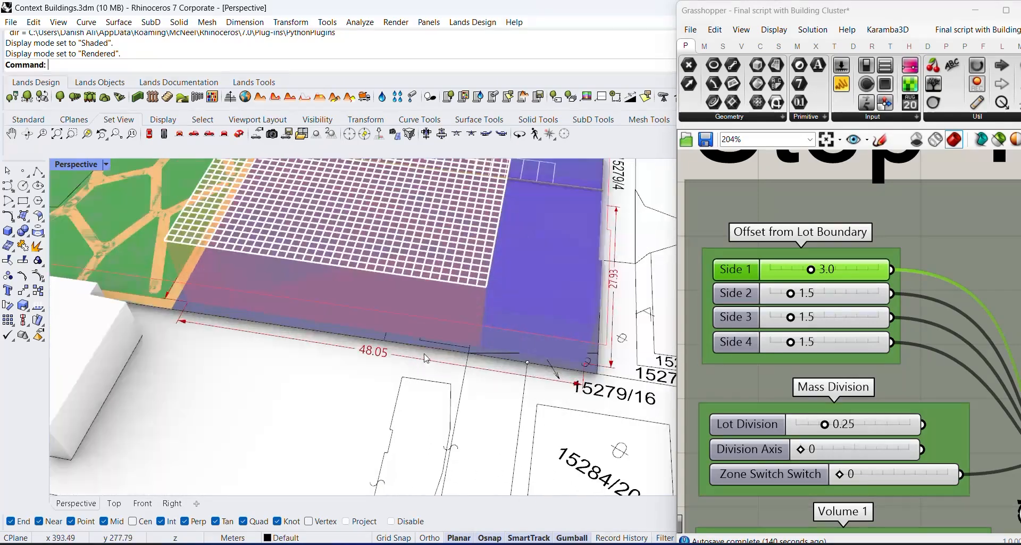
{"action": "scroll", "coordinate": [355, 355], "scroll_direction": "down", "scroll_amount": 5}
{"action": "scroll", "coordinate": [377, 346], "scroll_direction": "up", "scroll_amount": 2}
{"action": "right_click_drag", "start_coordinate": [348, 356], "coordinate": [625, 334]}
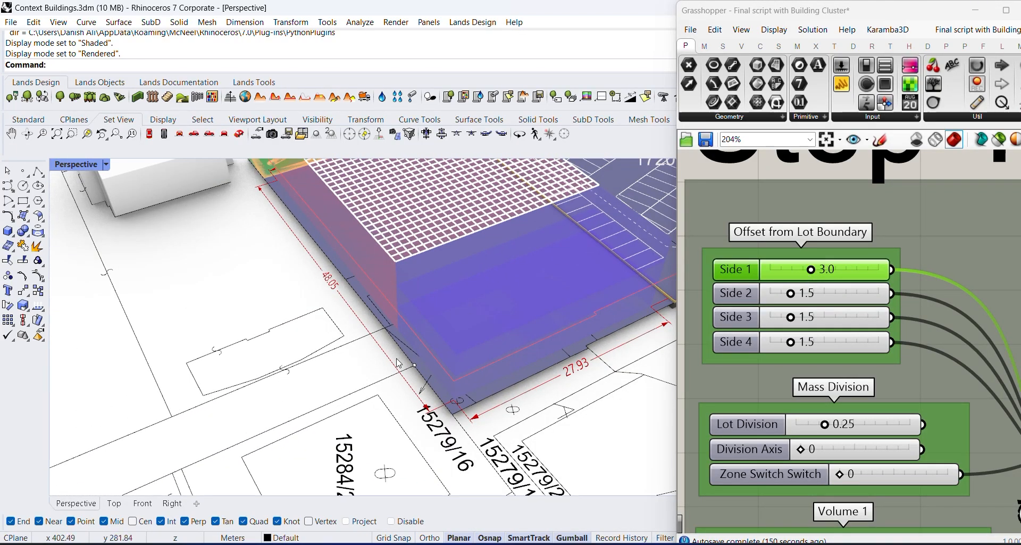
{"action": "right_click_drag", "start_coordinate": [398, 362], "coordinate": [456, 365]}
{"action": "mouse_move", "coordinate": [334, 343]}
{"action": "right_mouse_down"}
{"action": "mouse_move", "coordinate": [369, 343]}
{"action": "mouse_move", "coordinate": [351, 350]}
{"action": "right_mouse_up"}
{"action": "scroll", "coordinate": [363, 345], "scroll_direction": "up", "scroll_amount": 5}
{"action": "scroll", "coordinate": [371, 347], "scroll_direction": "down", "scroll_amount": 8}
{"action": "scroll", "coordinate": [370, 354], "scroll_direction": "up", "scroll_amount": 5}
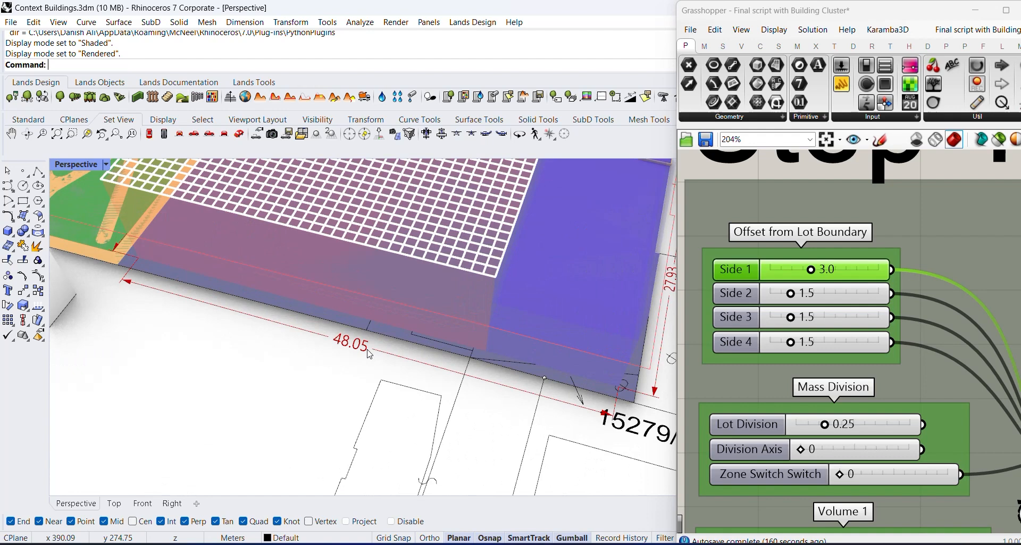
Step: Try a Side 2 offset of 2.0 from the lot boundary and reset it to 1.5
{"action": "double_click", "coordinate": [818, 298]}
{"action": "key", "text": "Return"}
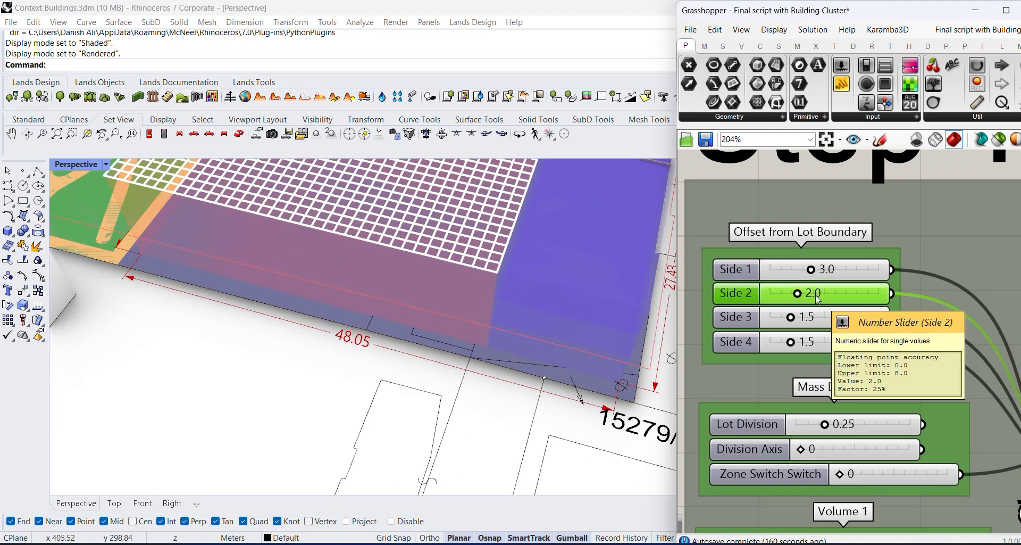
{"action": "double_click", "coordinate": [821, 295]}
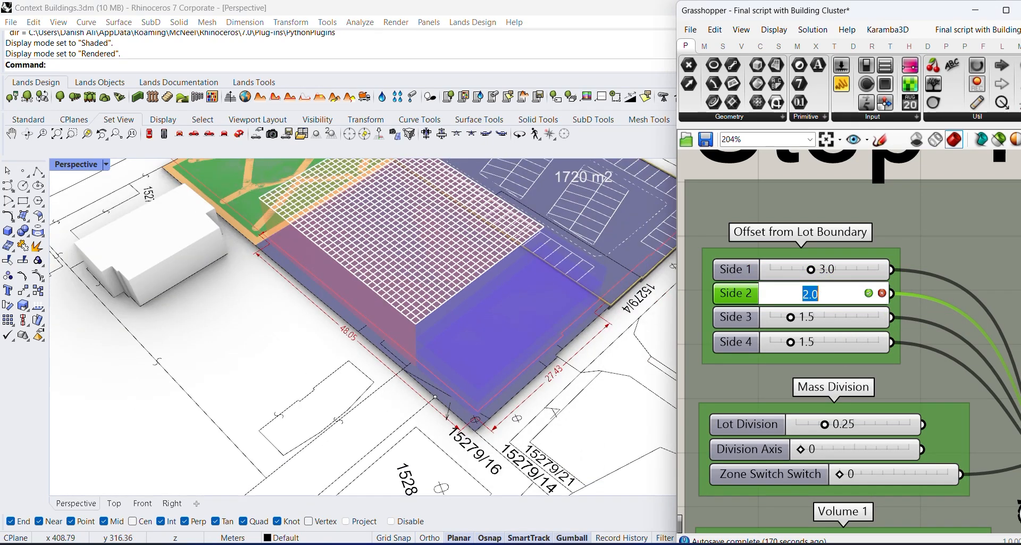
{"action": "type", "text": "1.5"}
{"action": "key", "text": "Return"}
Step: Switch the Perspective viewport to the Shaded display mode while viewing the building mass beside the parking lot
{"action": "right_click_drag", "start_coordinate": [324, 340], "coordinate": [429, 386]}
{"action": "scroll", "coordinate": [325, 347], "scroll_direction": "up", "scroll_amount": 8}
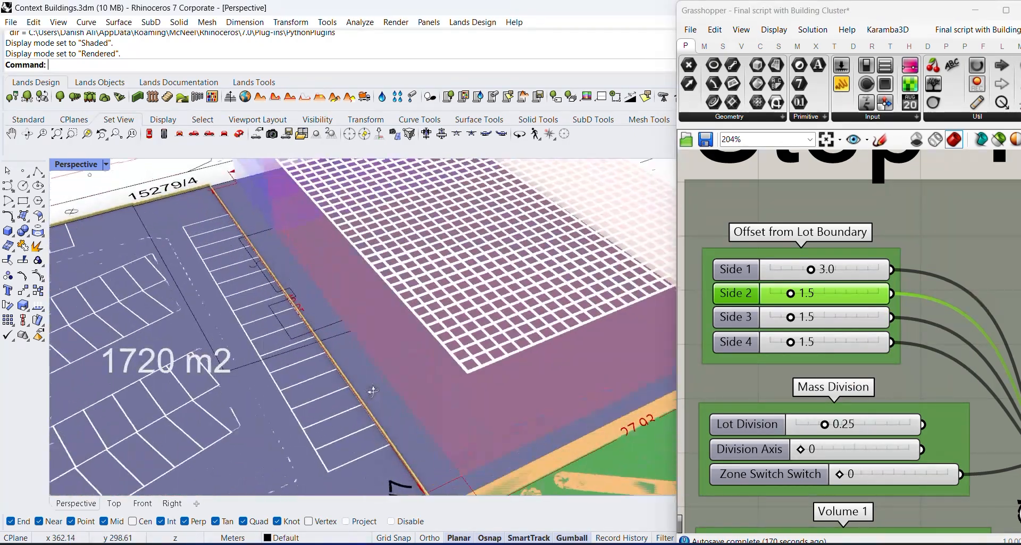
{"action": "scroll", "coordinate": [325, 347], "scroll_direction": "up", "scroll_amount": 5}
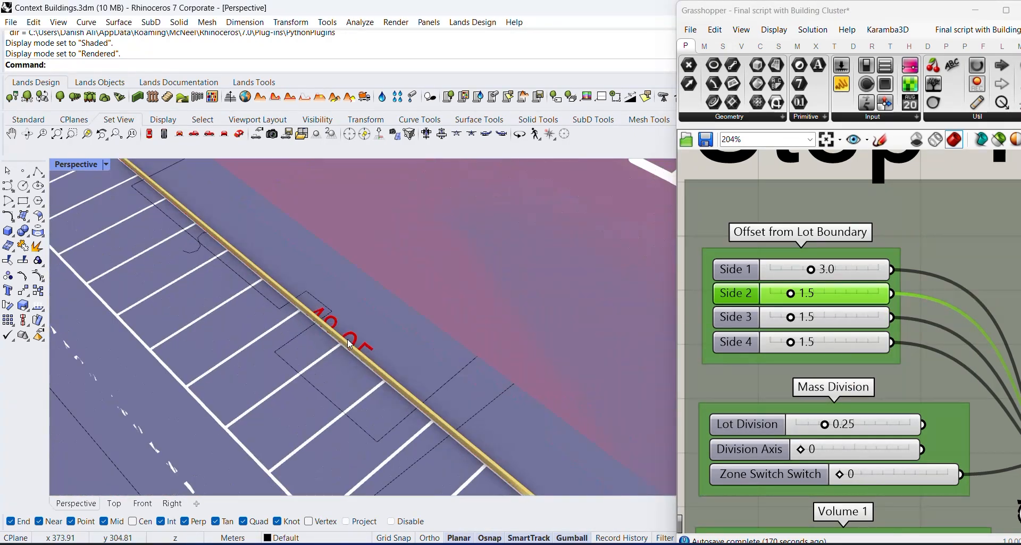
{"action": "left_click", "coordinate": [106, 164]}
{"action": "left_click", "coordinate": [134, 122]}
{"action": "scroll", "coordinate": [292, 294], "scroll_direction": "down", "scroll_amount": 5}
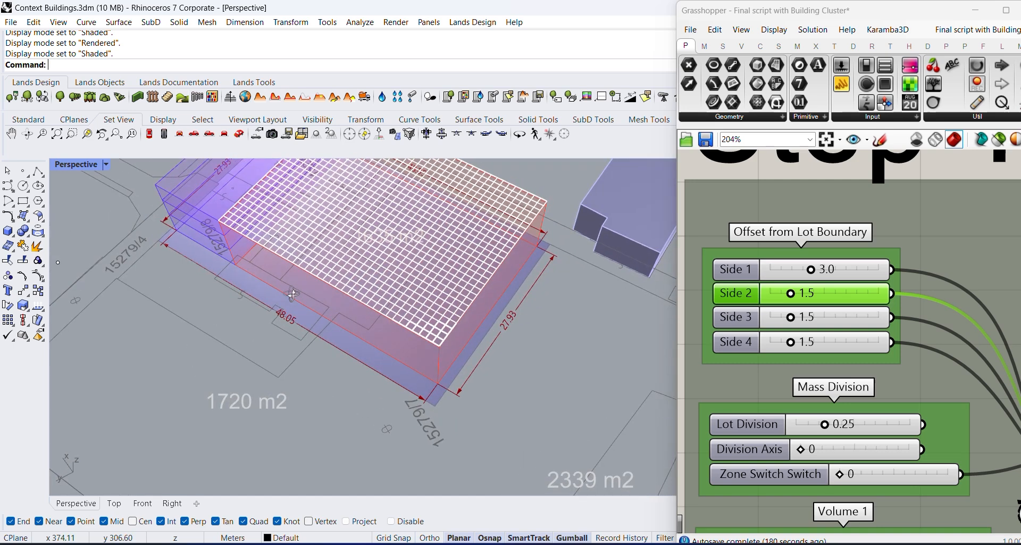
Step: Try a Side 3 offset of 3.4 from the lot boundary and reset it to 1.5
{"action": "right_click_drag", "start_coordinate": [292, 294], "coordinate": [260, 301]}
{"action": "left_click_drag", "start_coordinate": [790, 319], "coordinate": [817, 319]}
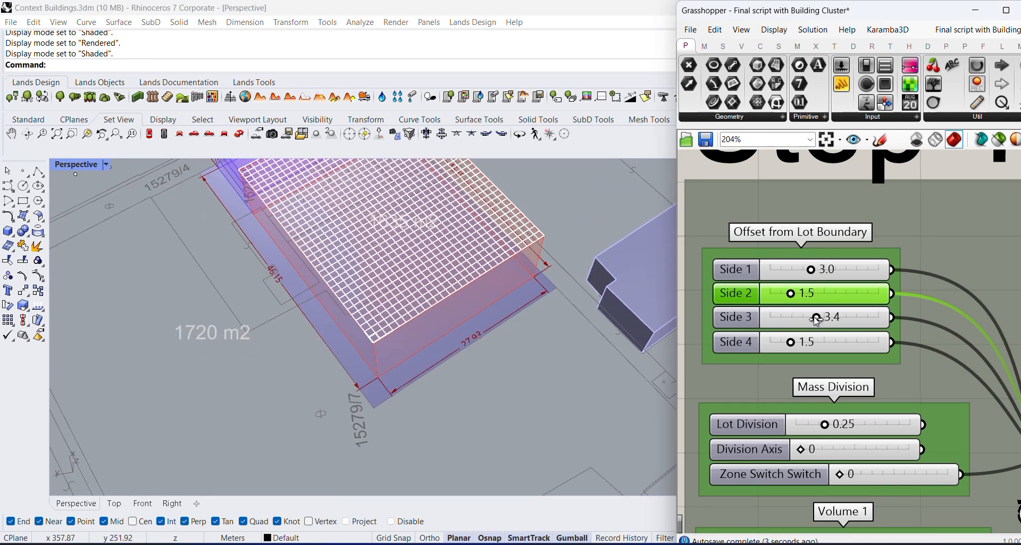
{"action": "double_click", "coordinate": [830, 321]}
{"action": "type", "text": "1.5"}
{"action": "key", "text": "Return"}
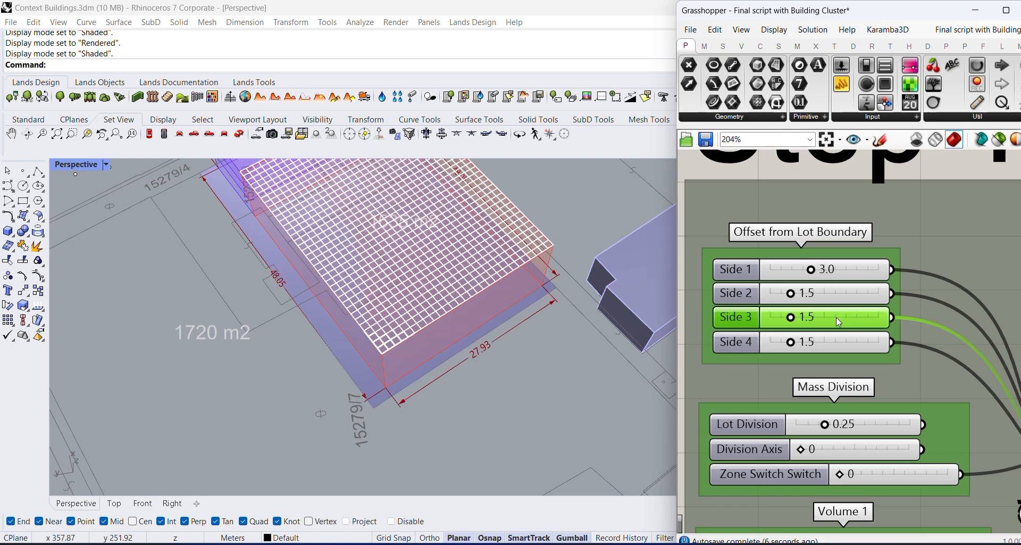
Step: Examine the building mass's dimensions in the model and check Total Lot Area and Covered Area in the Lot Metrics group
{"action": "scroll", "coordinate": [836, 317], "scroll_direction": "down", "scroll_amount": 3}
{"action": "scroll", "coordinate": [801, 288], "scroll_direction": "up", "scroll_amount": 4}
{"action": "scroll", "coordinate": [818, 269], "scroll_direction": "down", "scroll_amount": 5}
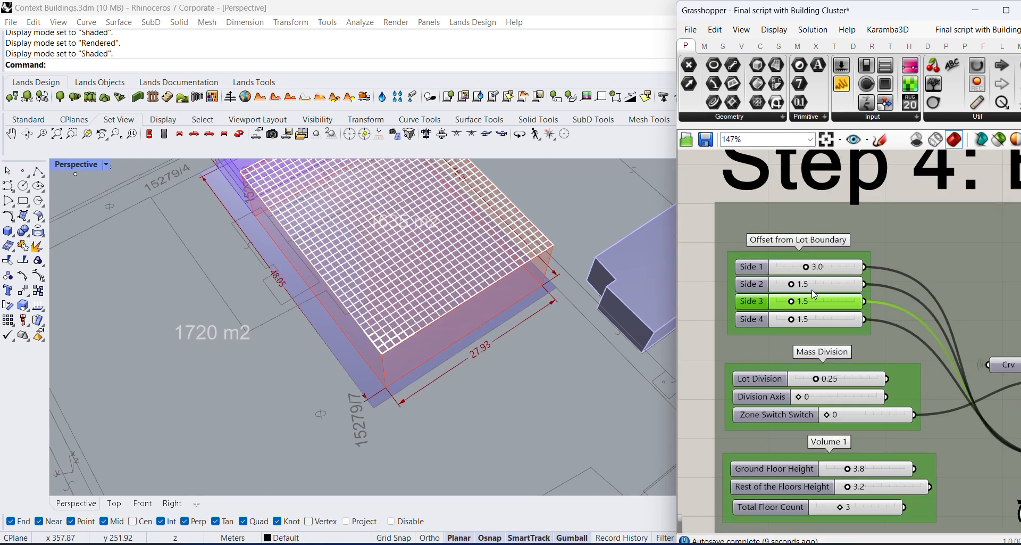
{"action": "scroll", "coordinate": [492, 331], "scroll_direction": "up", "scroll_amount": 6}
{"action": "scroll", "coordinate": [449, 378], "scroll_direction": "down", "scroll_amount": 5}
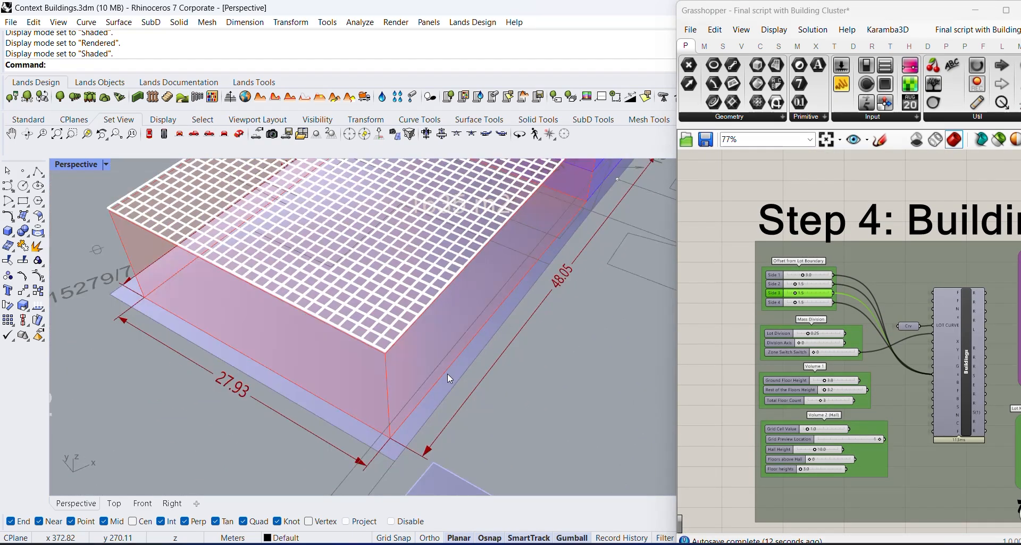
{"action": "scroll", "coordinate": [809, 274], "scroll_direction": "down", "scroll_amount": 3}
{"action": "scroll", "coordinate": [834, 347], "scroll_direction": "up", "scroll_amount": 9}
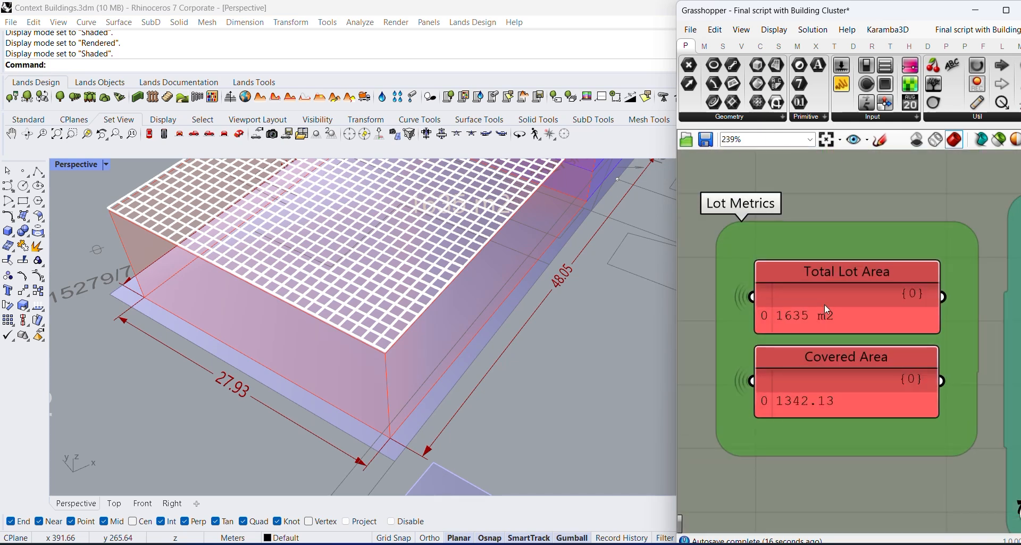
{"action": "left_click", "coordinate": [814, 390]}
{"action": "scroll", "coordinate": [840, 399], "scroll_direction": "down", "scroll_amount": 2}
{"action": "scroll", "coordinate": [838, 397], "scroll_direction": "down", "scroll_amount": 5}
{"action": "scroll", "coordinate": [837, 398], "scroll_direction": "up", "scroll_amount": 2}
{"action": "scroll", "coordinate": [837, 397], "scroll_direction": "down", "scroll_amount": 2}
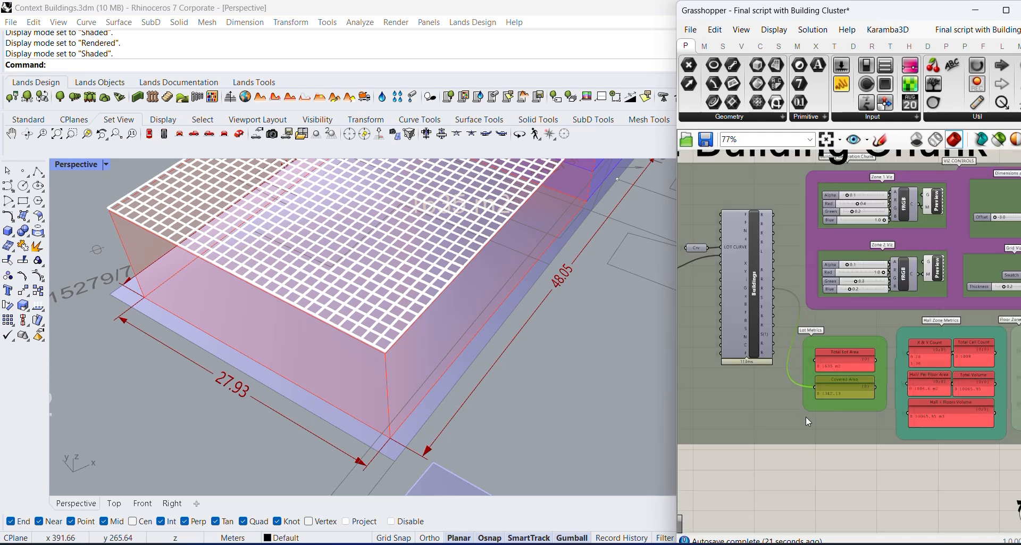
Step: Review the cell count, area and volume panels in the Hall Zone Metrics and Floor Zone Metrics groups
{"action": "left_click_drag", "start_coordinate": [812, 408], "coordinate": [707, 436]}
{"action": "left_click_drag", "start_coordinate": [920, 423], "coordinate": [810, 447]}
{"action": "scroll", "coordinate": [822, 361], "scroll_direction": "up", "scroll_amount": 4}
{"action": "scroll", "coordinate": [847, 451], "scroll_direction": "up", "scroll_amount": 3}
{"action": "right_click_drag", "start_coordinate": [898, 417], "coordinate": [877, 375]}
{"action": "scroll", "coordinate": [876, 375], "scroll_direction": "down", "scroll_amount": 4}
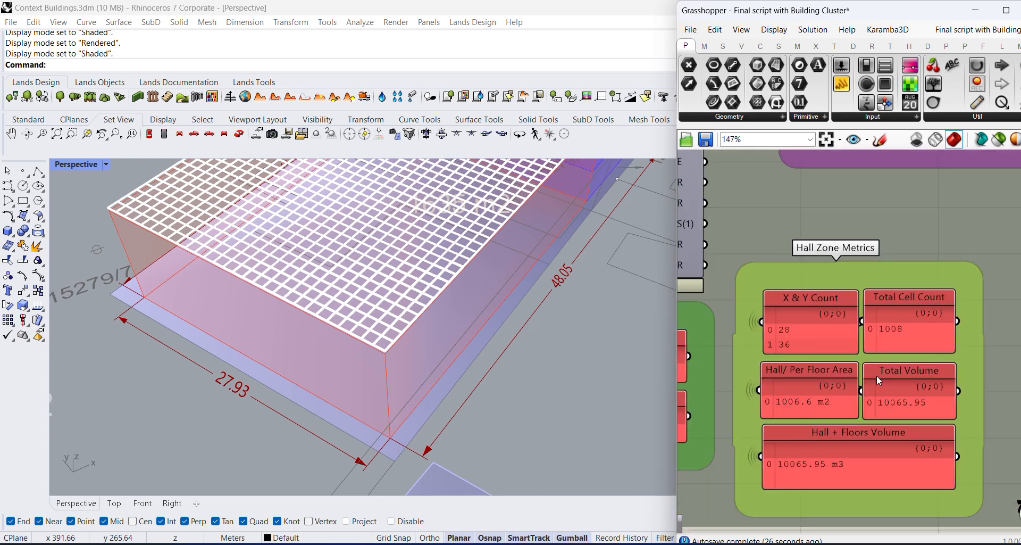
{"action": "right_click_drag", "start_coordinate": [1014, 350], "coordinate": [845, 353]}
{"action": "left_click", "coordinate": [969, 312]}
{"action": "left_click_drag", "start_coordinate": [969, 313], "coordinate": [811, 337]}
{"action": "scroll", "coordinate": [812, 337], "scroll_direction": "up", "scroll_amount": 2}
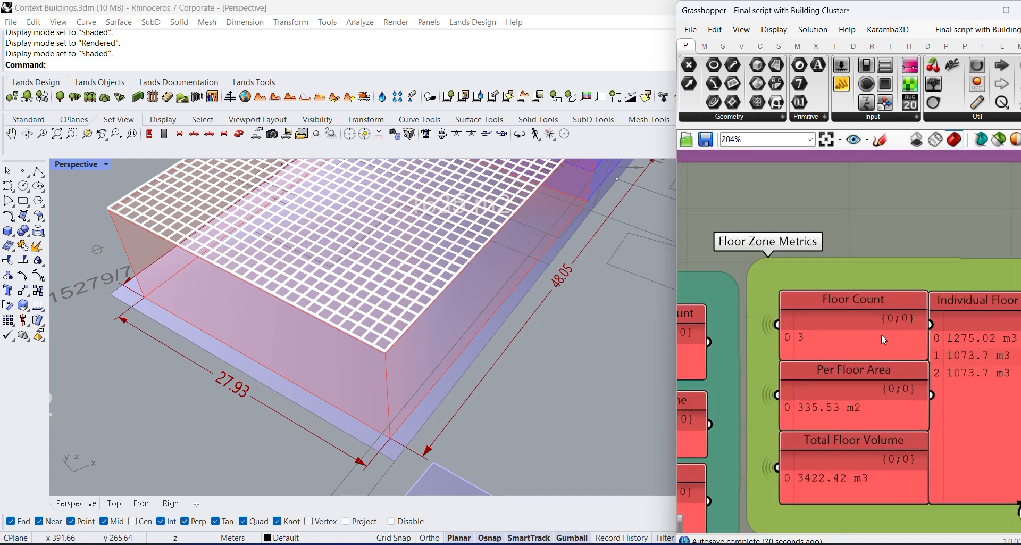
{"action": "right_click_drag", "start_coordinate": [871, 374], "coordinate": [928, 359]}
{"action": "scroll", "coordinate": [547, 369], "scroll_direction": "down", "scroll_amount": 7}
Step: Examine the gridded hall volume and the stacked floor volume of the building mass from several angles in the model
{"action": "right_click_drag", "start_coordinate": [548, 369], "coordinate": [513, 352]}
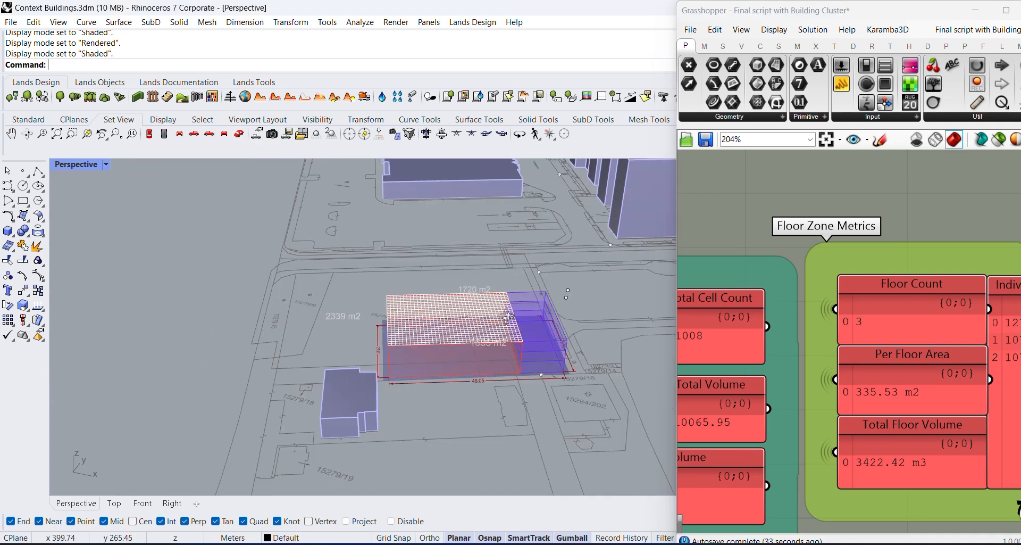
{"action": "scroll", "coordinate": [512, 353], "scroll_direction": "up", "scroll_amount": 6}
{"action": "scroll", "coordinate": [512, 352], "scroll_direction": "down", "scroll_amount": 5}
{"action": "scroll", "coordinate": [433, 407], "scroll_direction": "up", "scroll_amount": 5}
{"action": "right_click_drag", "start_coordinate": [433, 408], "coordinate": [410, 407]}
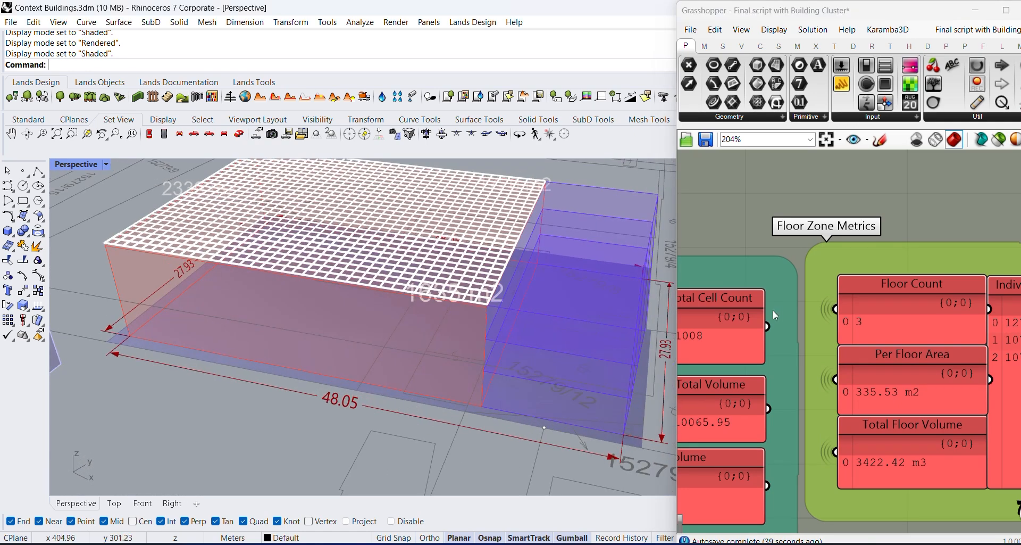
{"action": "scroll", "coordinate": [773, 314], "scroll_direction": "down", "scroll_amount": 5}
{"action": "right_click_drag", "start_coordinate": [780, 321], "coordinate": [925, 327]}
{"action": "scroll", "coordinate": [596, 282], "scroll_direction": "up", "scroll_amount": 3}
{"action": "right_click_drag", "start_coordinate": [588, 298], "coordinate": [543, 307]}
{"action": "scroll", "coordinate": [542, 307], "scroll_direction": "down", "scroll_amount": 2}
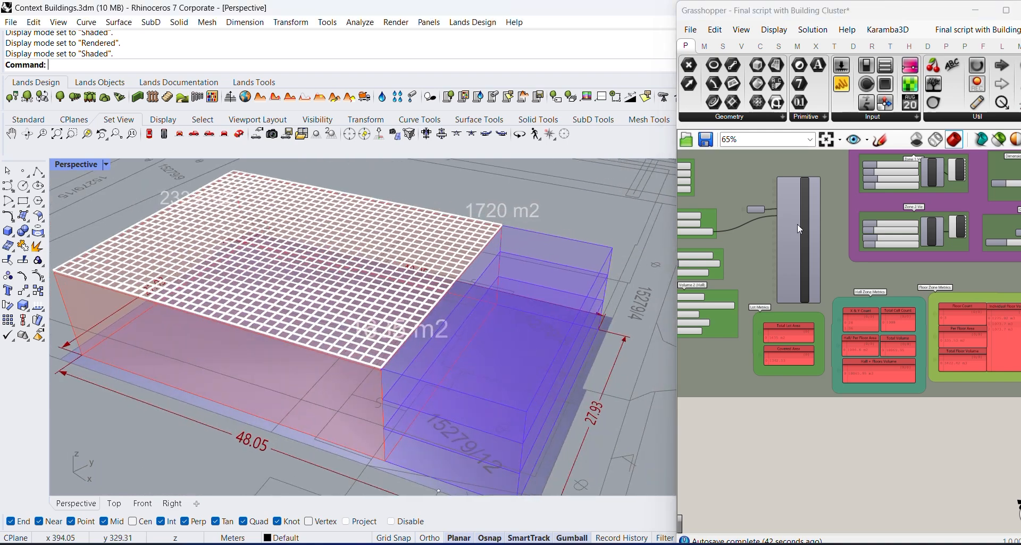
Step: Find the Mass Division group and try out its Division Axis and Zone Switch sliders
{"action": "scroll", "coordinate": [797, 224], "scroll_direction": "down", "scroll_amount": 1}
{"action": "right_click_drag", "start_coordinate": [702, 215], "coordinate": [860, 271]}
{"action": "scroll", "coordinate": [834, 238], "scroll_direction": "up", "scroll_amount": 9}
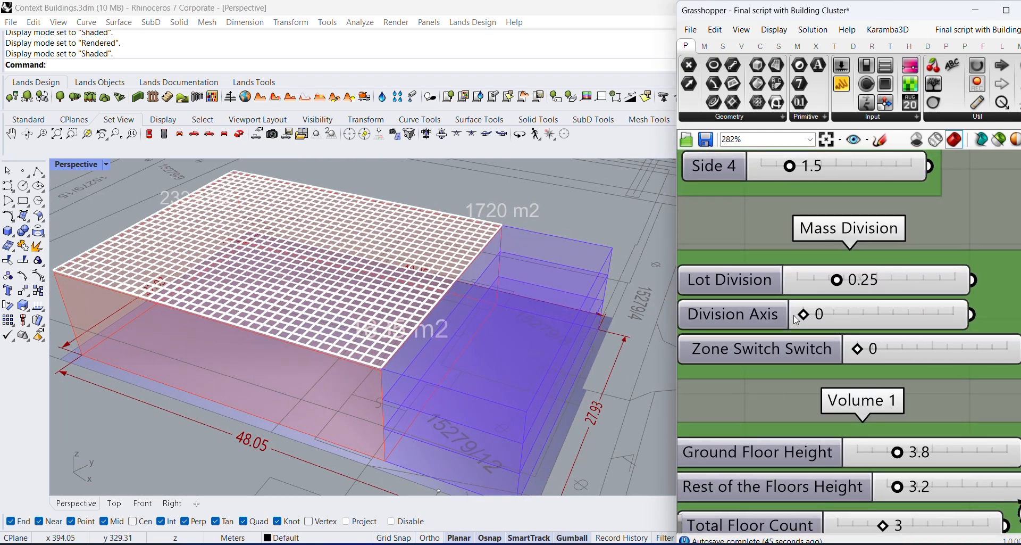
{"action": "scroll", "coordinate": [796, 322], "scroll_direction": "down", "scroll_amount": 1}
{"action": "scroll", "coordinate": [508, 345], "scroll_direction": "down", "scroll_amount": 3}
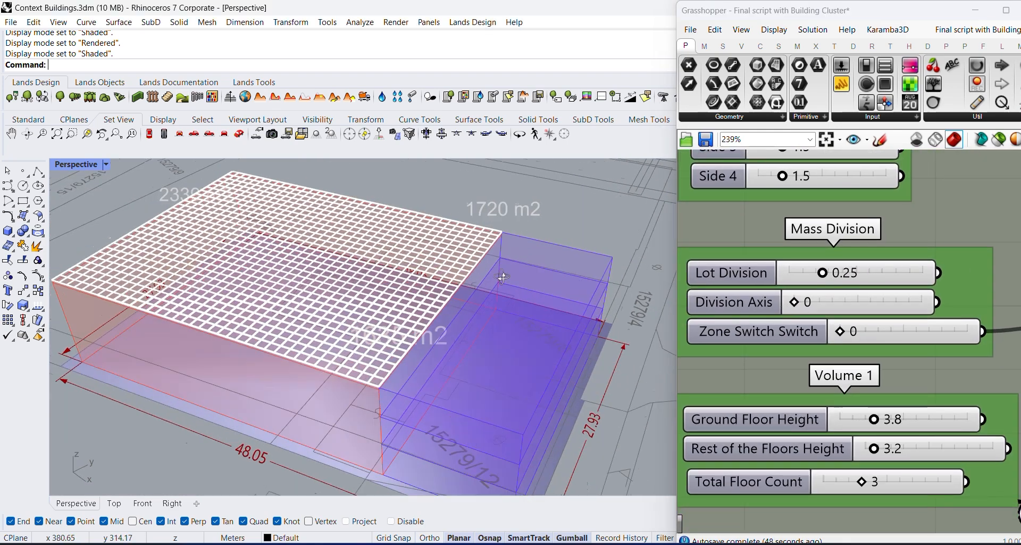
{"action": "mouse_move", "coordinate": [808, 307]}
{"action": "left_mouse_down"}
{"action": "mouse_move", "coordinate": [887, 309]}
{"action": "mouse_move", "coordinate": [799, 308]}
{"action": "mouse_move", "coordinate": [887, 308]}
{"action": "mouse_move", "coordinate": [810, 307]}
{"action": "left_mouse_up"}
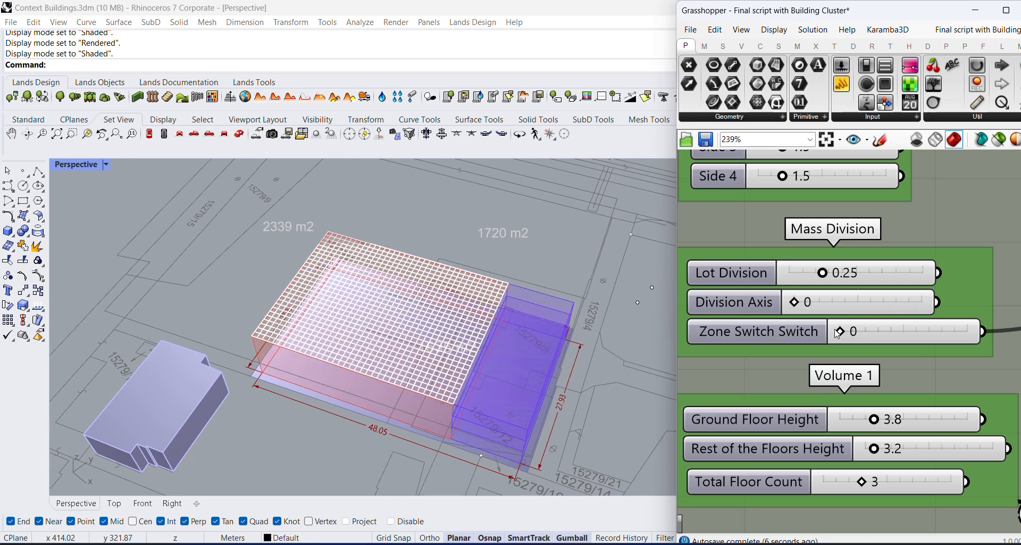
{"action": "right_click_drag", "start_coordinate": [787, 339], "coordinate": [802, 314]}
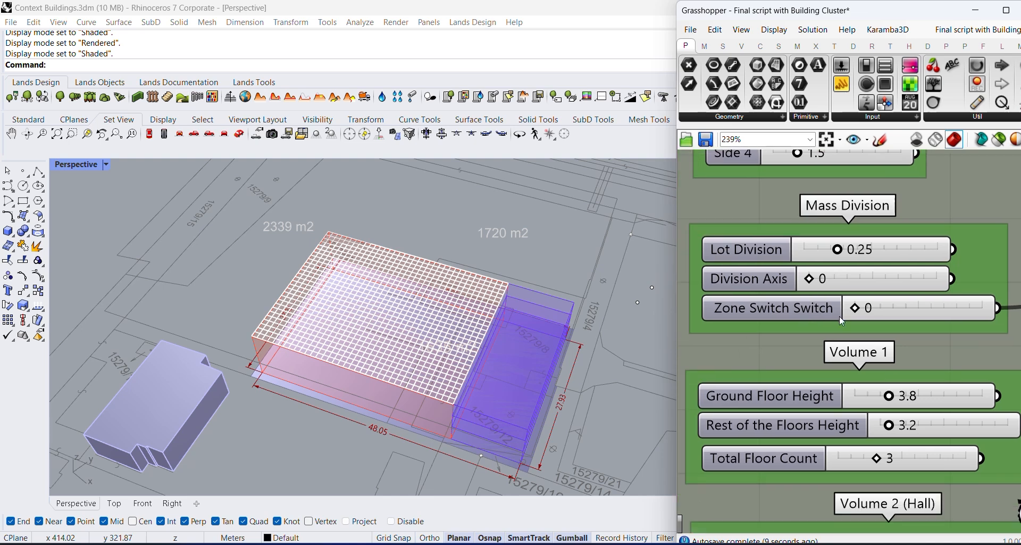
{"action": "left_click", "coordinate": [840, 316]}
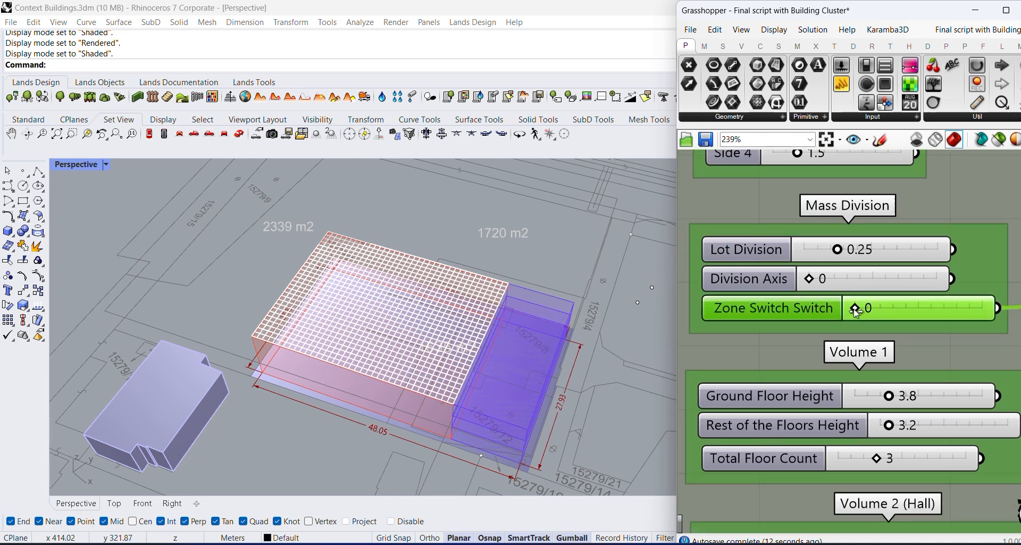
Step: Try a Lot Division of 0.42 in the Mass Division group and reset it to 0.25
{"action": "left_click_drag", "start_coordinate": [895, 311], "coordinate": [863, 255]}
{"action": "double_click", "coordinate": [863, 254]}
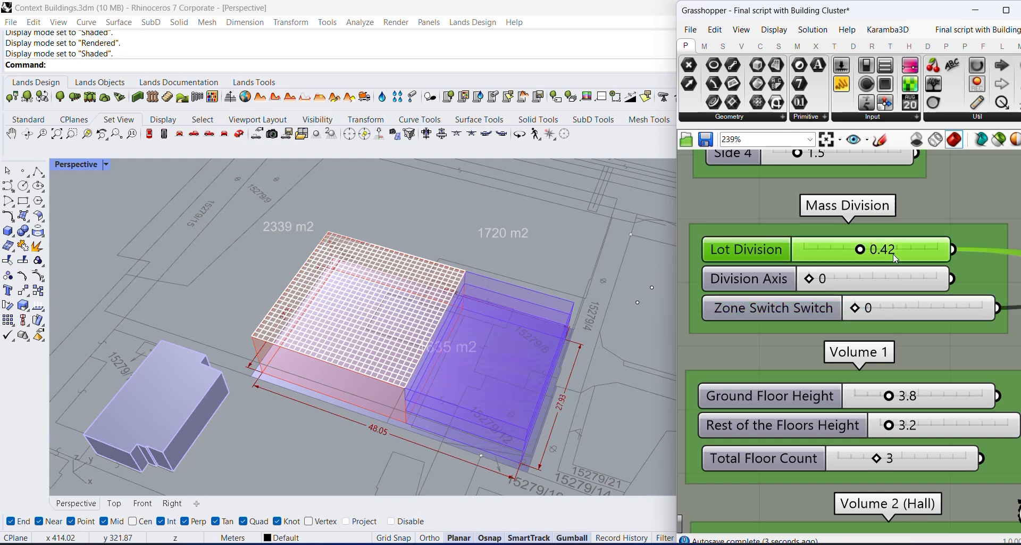
{"action": "type", "text": "0.25"}
{"action": "key", "text": "Return"}
Step: Set Rest of the Floors Height in the Volume 1 group to 3.0 while viewing the building's floor levels from the side
{"action": "right_click_drag", "start_coordinate": [777, 395], "coordinate": [775, 293]}
{"action": "scroll", "coordinate": [761, 294], "scroll_direction": "down", "scroll_amount": 1}
{"action": "scroll", "coordinate": [499, 413], "scroll_direction": "up", "scroll_amount": 3}
{"action": "scroll", "coordinate": [455, 348], "scroll_direction": "up", "scroll_amount": 5}
{"action": "right_click_drag", "start_coordinate": [500, 413], "coordinate": [464, 406]}
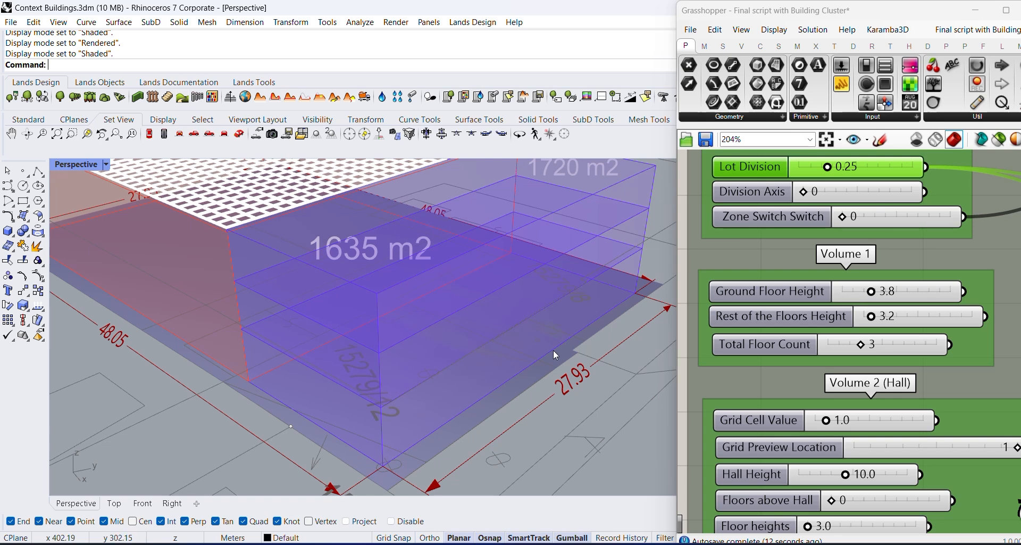
{"action": "right_click_drag", "start_coordinate": [553, 350], "coordinate": [539, 316]}
{"action": "right_click_drag", "start_coordinate": [663, 299], "coordinate": [601, 274]}
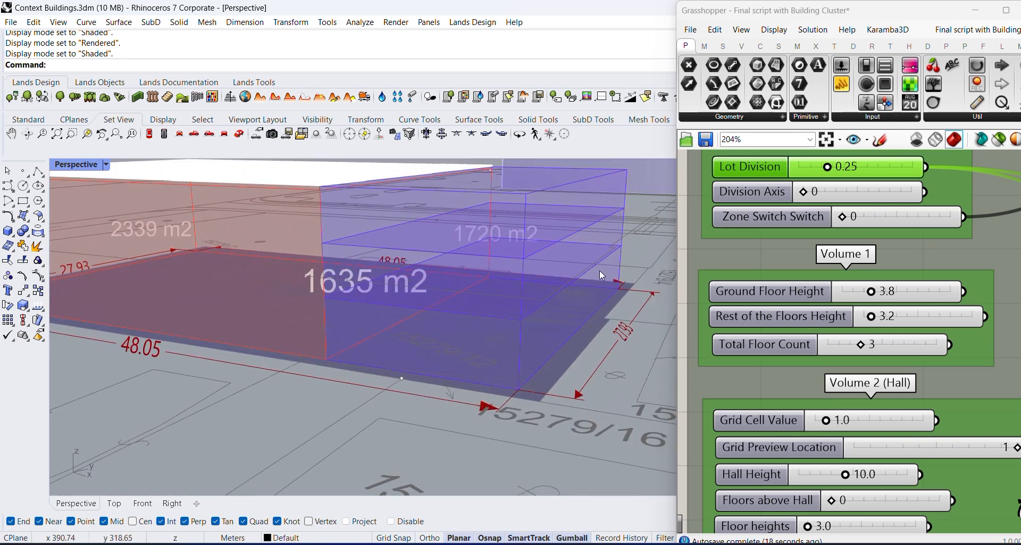
{"action": "left_click_drag", "start_coordinate": [872, 320], "coordinate": [886, 322]}
{"action": "double_click", "coordinate": [907, 322]}
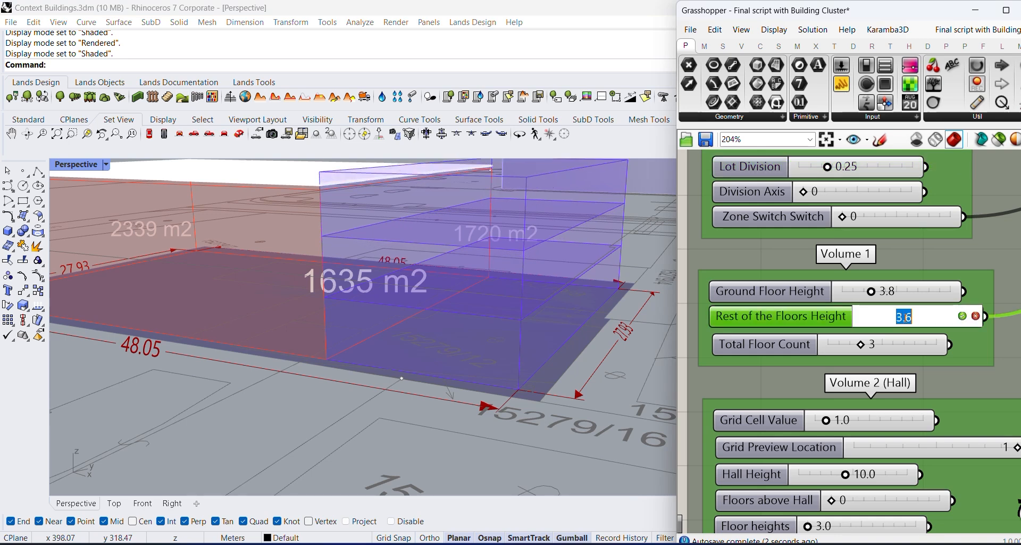
{"action": "type", "text": "3"}
{"action": "key", "text": "Return"}
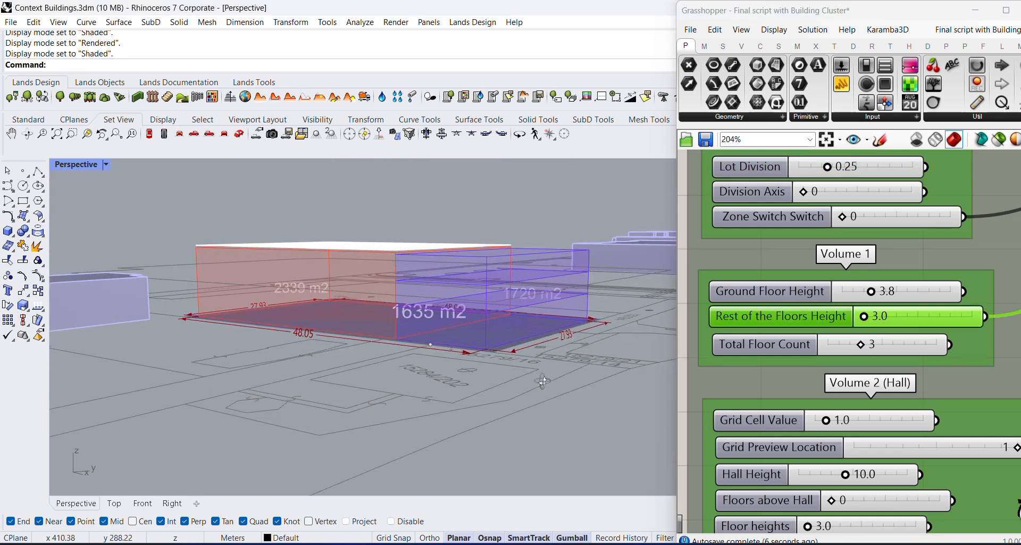
Step: Check the floor count, per floor area and floor volumes in the Floor Zone Metrics group against the Volume 1 settings
{"action": "mouse_move", "coordinate": [862, 347]}
{"action": "left_mouse_down"}
{"action": "mouse_move", "coordinate": [898, 347]}
{"action": "mouse_move", "coordinate": [865, 355]}
{"action": "left_mouse_up"}
{"action": "scroll", "coordinate": [864, 349], "scroll_direction": "down", "scroll_amount": 4}
{"action": "right_click_drag", "start_coordinate": [862, 329], "coordinate": [778, 287]}
{"action": "scroll", "coordinate": [789, 267], "scroll_direction": "up", "scroll_amount": 5}
{"action": "scroll", "coordinate": [792, 263], "scroll_direction": "down", "scroll_amount": 5}
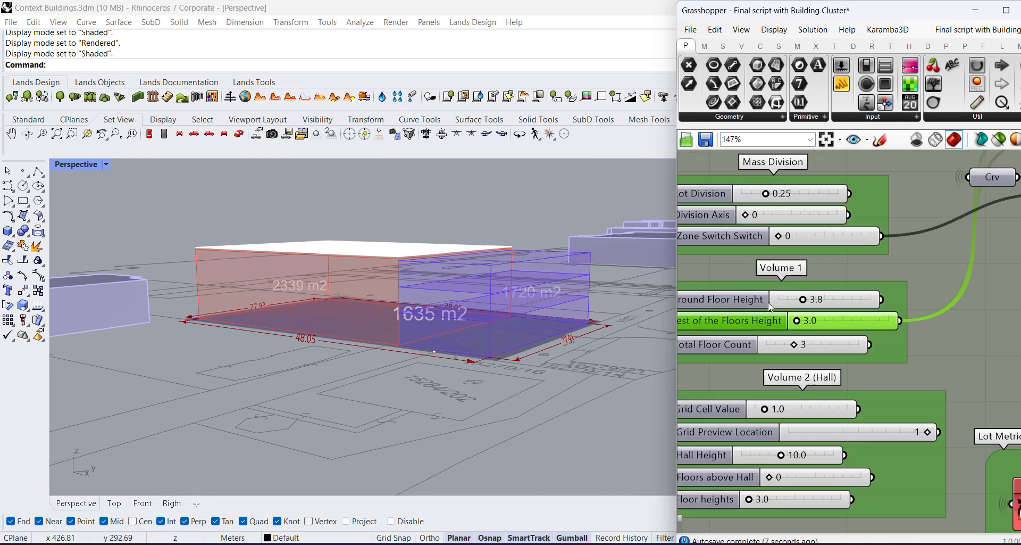
{"action": "scroll", "coordinate": [800, 382], "scroll_direction": "up", "scroll_amount": 5}
{"action": "right_click_drag", "start_coordinate": [908, 375], "coordinate": [750, 367]}
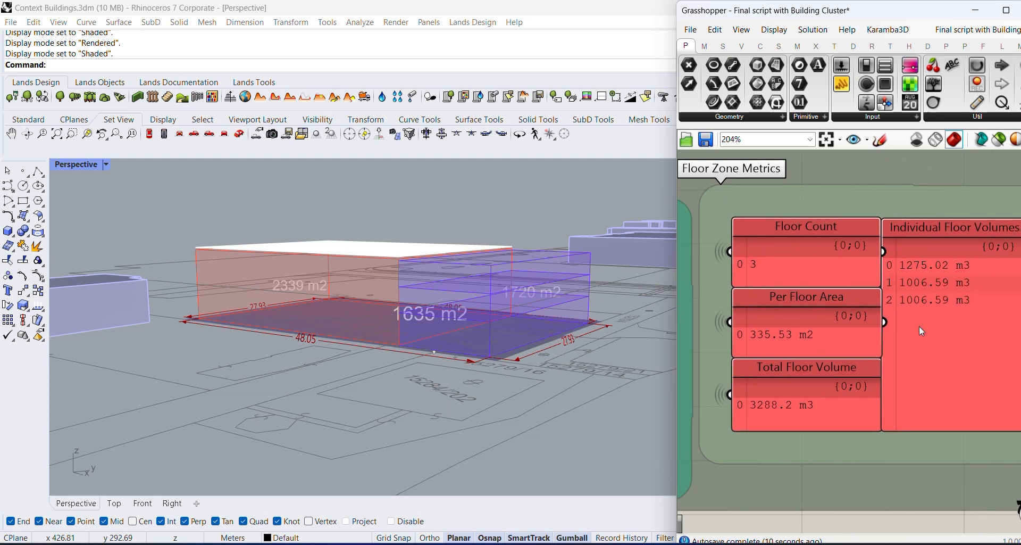
{"action": "scroll", "coordinate": [764, 265], "scroll_direction": "up", "scroll_amount": 4}
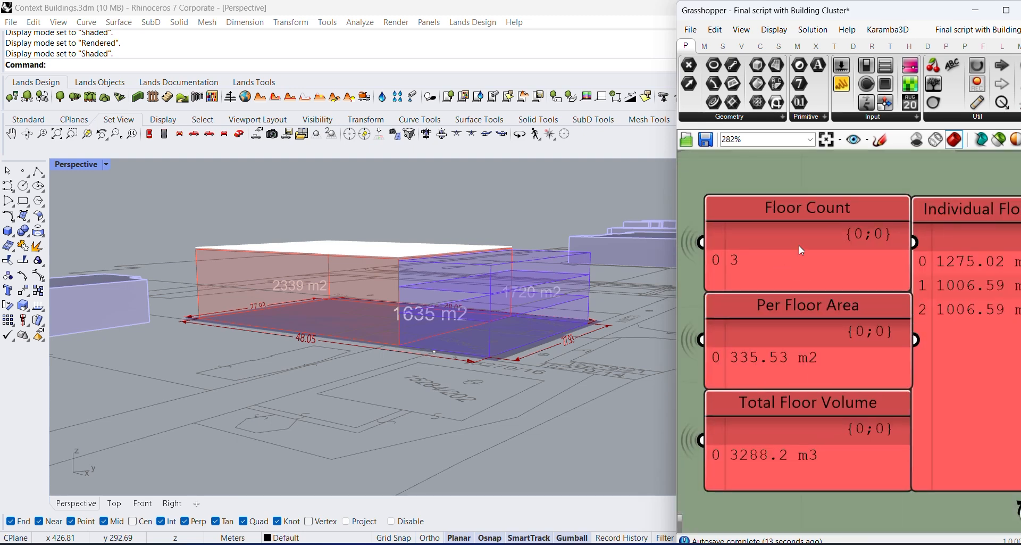
{"action": "scroll", "coordinate": [784, 252], "scroll_direction": "down", "scroll_amount": 2}
{"action": "right_click_drag", "start_coordinate": [631, 318], "coordinate": [629, 340]}
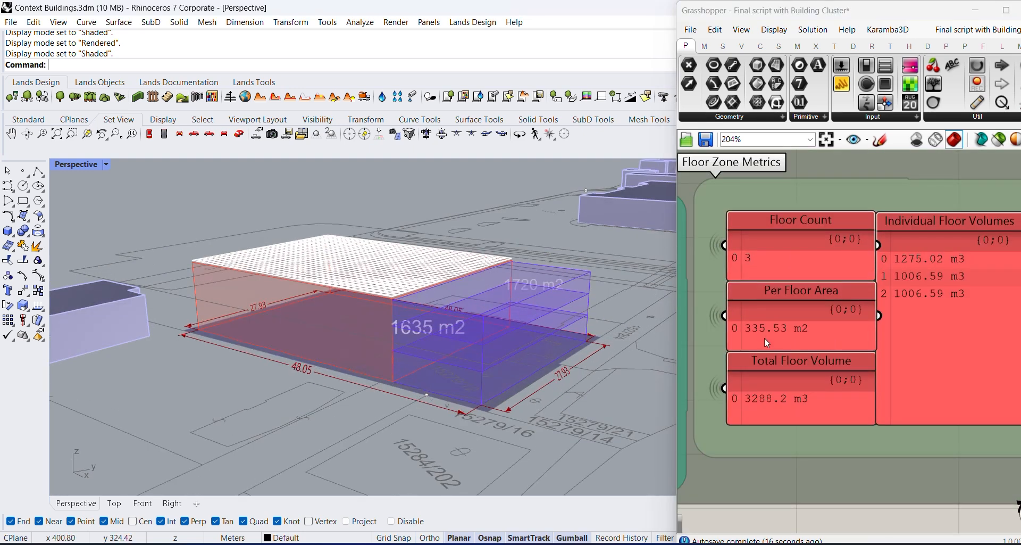
Step: Move the Individual Floor Volumes panel down and away from the other panels in the Floor Zone Metrics group
{"action": "right_click_drag", "start_coordinate": [814, 338], "coordinate": [802, 335]}
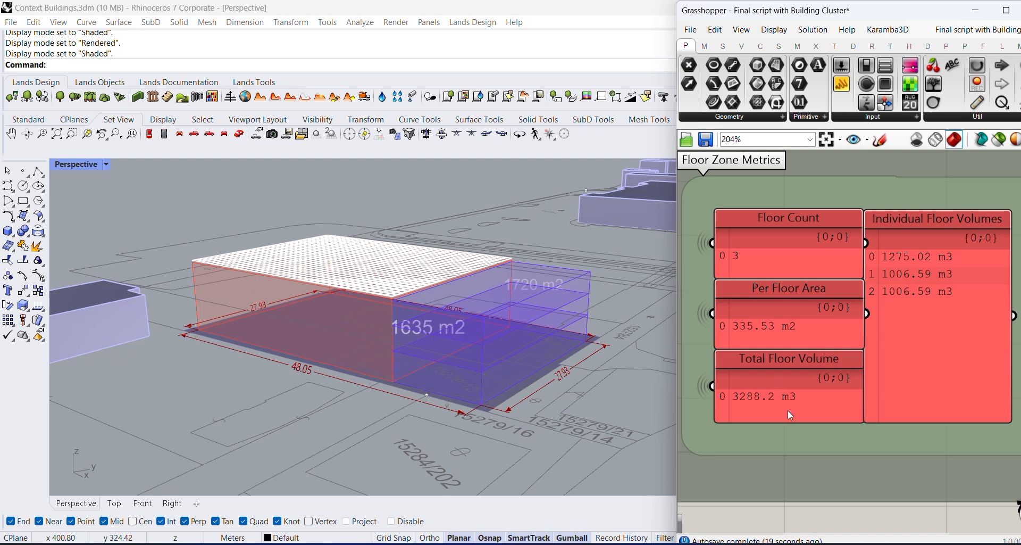
{"action": "right_click_drag", "start_coordinate": [921, 290], "coordinate": [821, 290]}
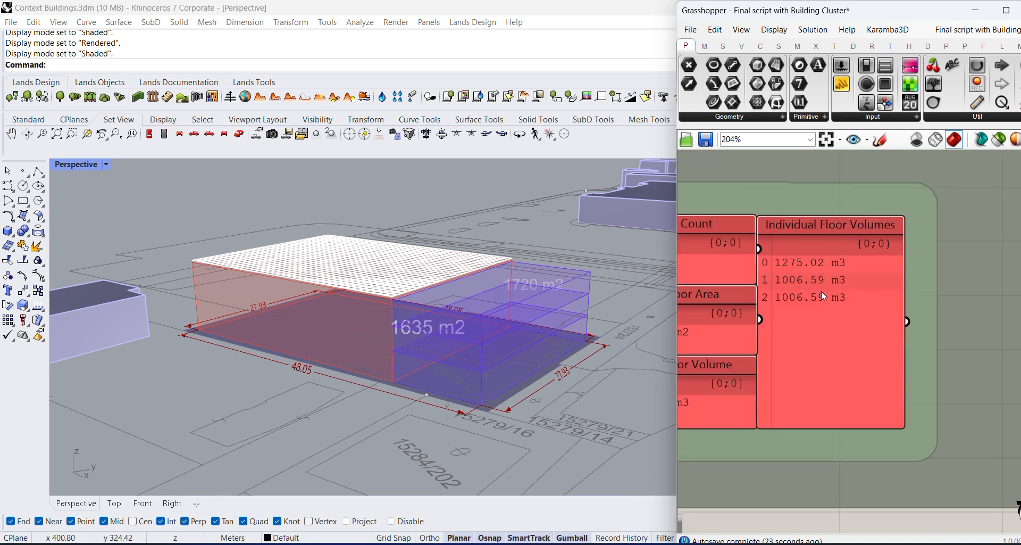
{"action": "scroll", "coordinate": [830, 290], "scroll_direction": "down", "scroll_amount": 2}
{"action": "scroll", "coordinate": [843, 301], "scroll_direction": "down", "scroll_amount": 2}
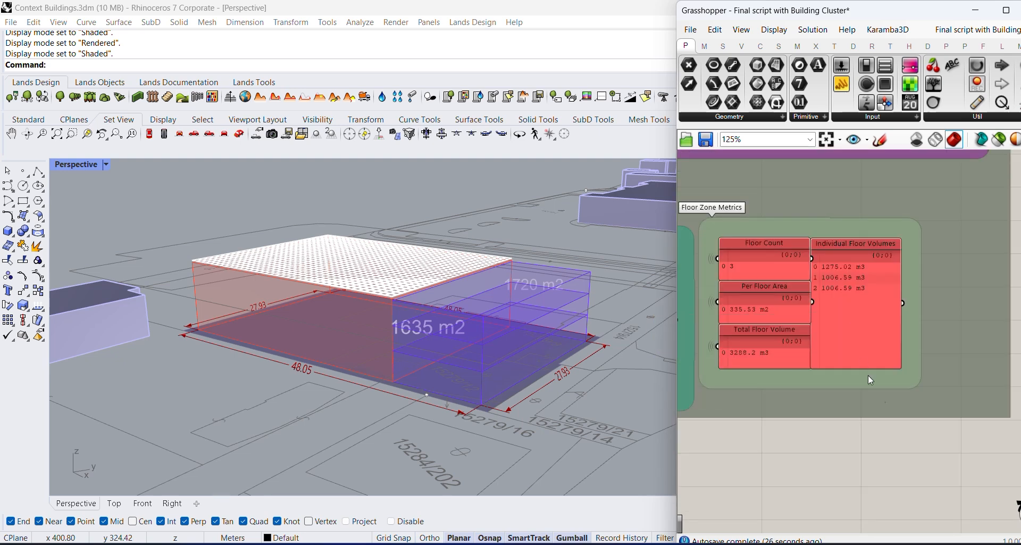
{"action": "scroll", "coordinate": [854, 313], "scroll_direction": "up", "scroll_amount": 2}
{"action": "left_click_drag", "start_coordinate": [851, 310], "coordinate": [889, 411]}
{"action": "scroll", "coordinate": [882, 339], "scroll_direction": "down", "scroll_amount": 4}
{"action": "scroll", "coordinate": [862, 340], "scroll_direction": "up", "scroll_amount": 4}
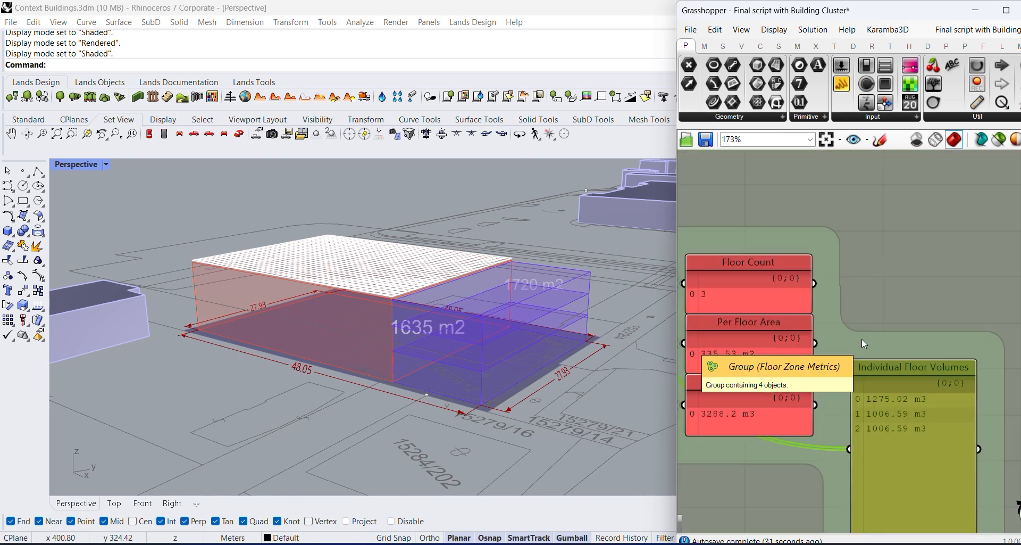
Step: Try multiplying Floor Count by Per Floor Area with a new Mass Multiplication component, and delete the component
{"action": "double_click", "coordinate": [891, 261]}
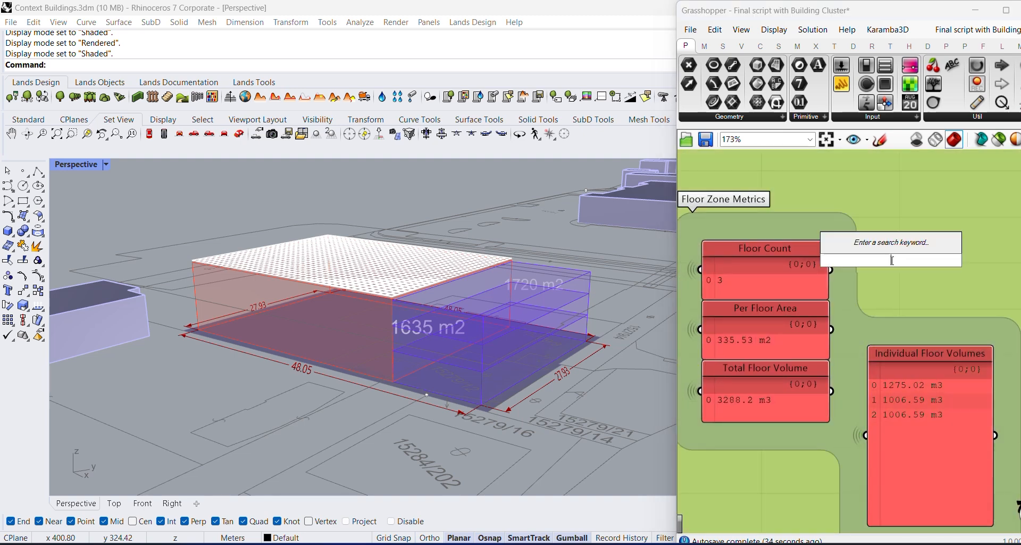
{"action": "type", "text": "mass m"}
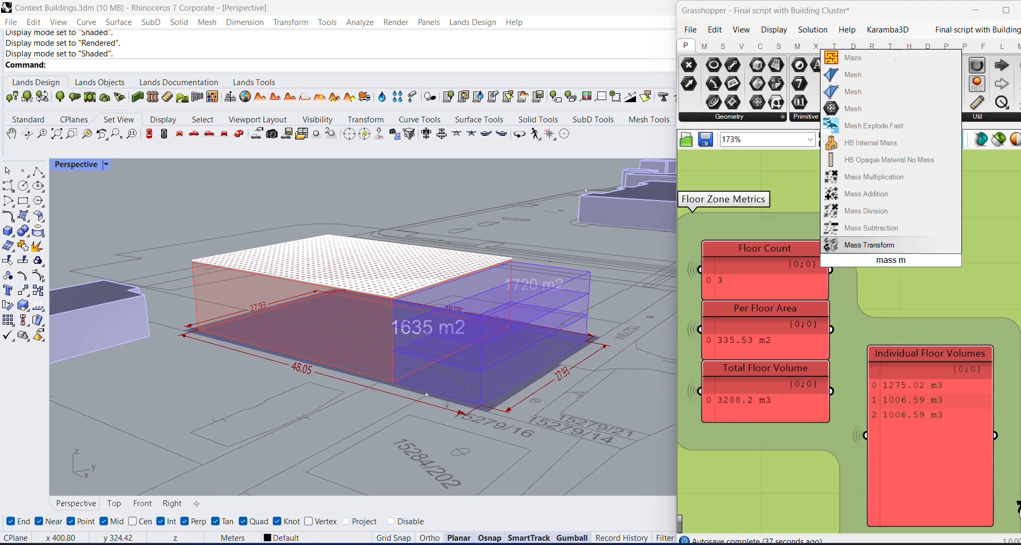
{"action": "type", "text": "ulti"}
{"action": "key", "text": "Return"}
{"action": "left_click_drag", "start_coordinate": [830, 269], "coordinate": [870, 257]}
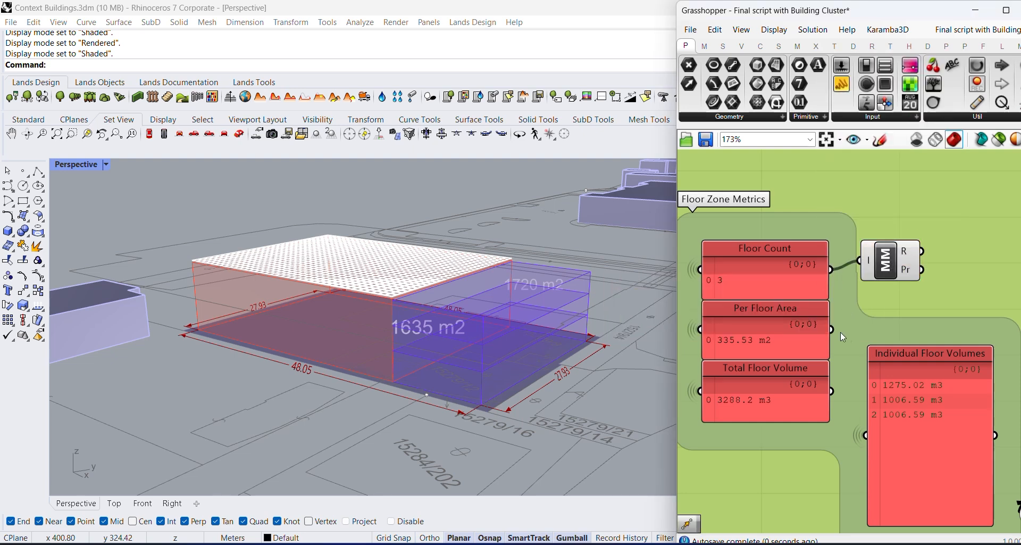
{"action": "left_click_drag", "start_coordinate": [833, 329], "coordinate": [884, 264]}
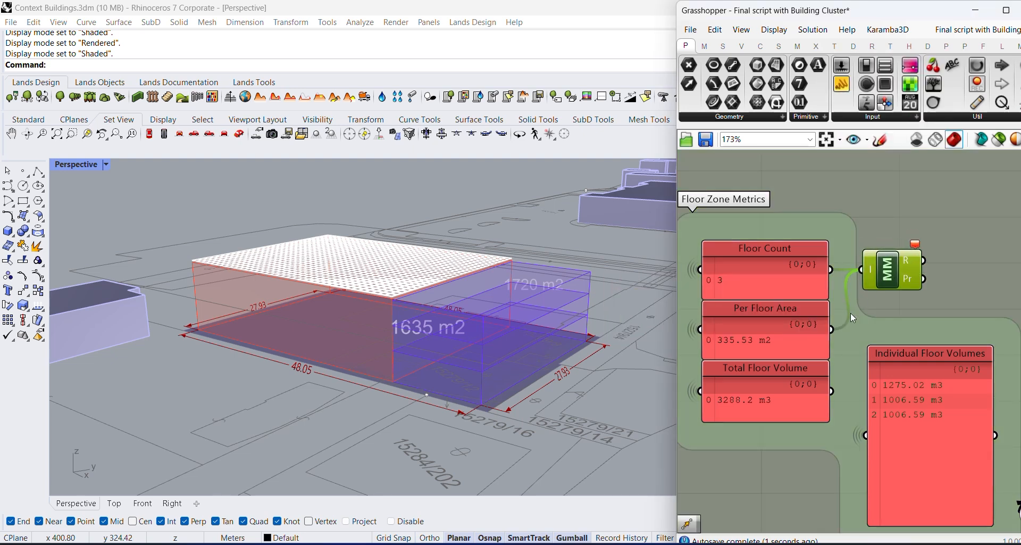
{"action": "scroll", "coordinate": [841, 326], "scroll_direction": "down", "scroll_amount": 2}
{"action": "right_click_drag", "start_coordinate": [838, 326], "coordinate": [868, 273]}
{"action": "key", "text": "Delete"}
Step: Shift the Floor Count and Per Floor Area panels slightly upward in the Floor Zone Metrics group
{"action": "scroll", "coordinate": [868, 272], "scroll_direction": "up", "scroll_amount": 1}
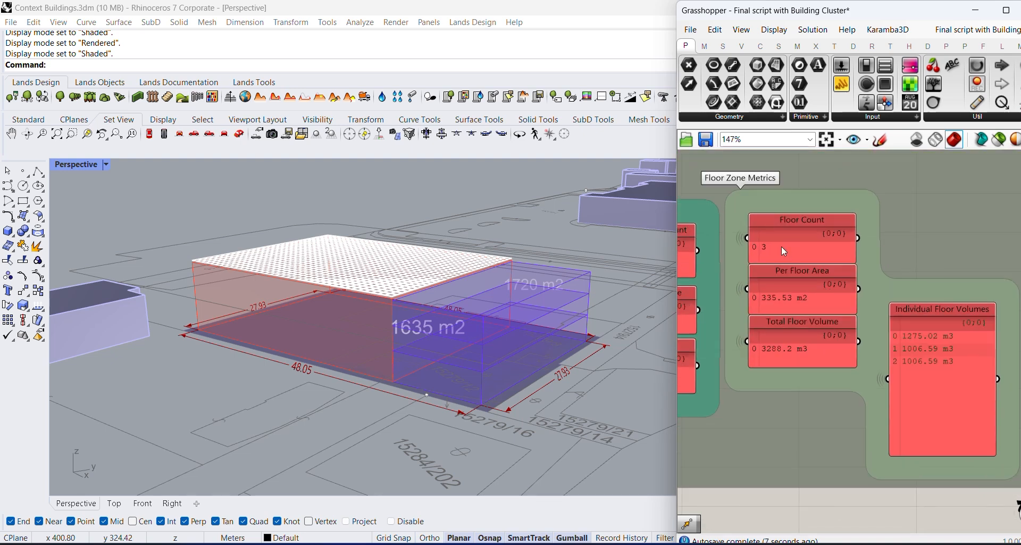
{"action": "left_click_drag", "start_coordinate": [794, 242], "coordinate": [796, 235]}
{"action": "left_click_drag", "start_coordinate": [805, 289], "coordinate": [806, 283]}
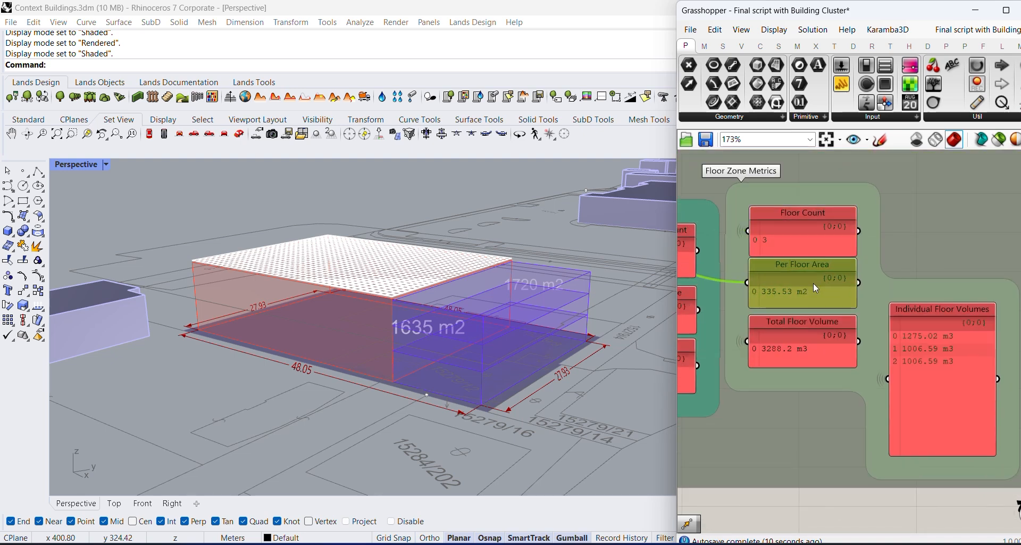
Step: Inspect the hall's grid cells and set Grid Preview Location to 0 in the Volume 2 (Hall) group
{"action": "scroll", "coordinate": [813, 283], "scroll_direction": "down", "scroll_amount": 10}
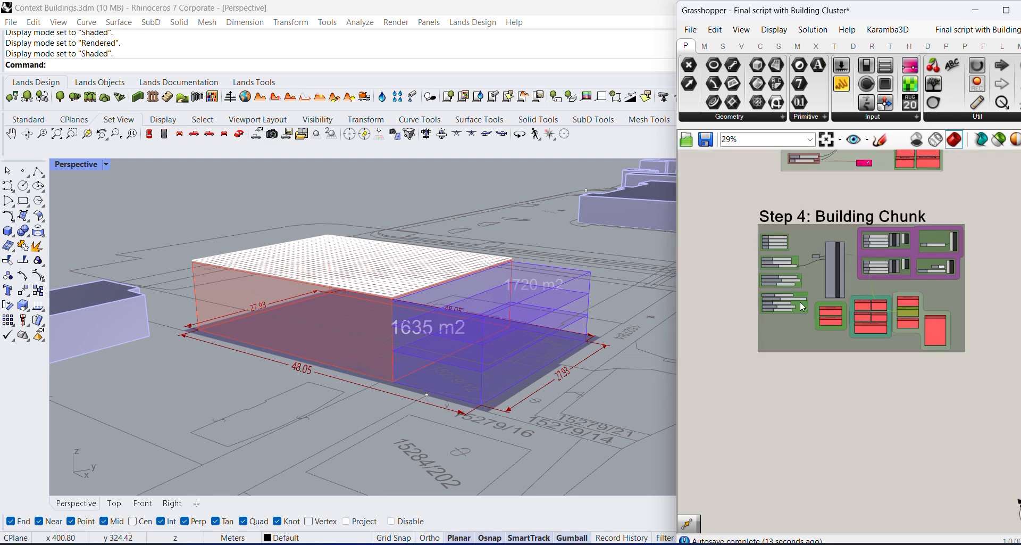
{"action": "scroll", "coordinate": [802, 307], "scroll_direction": "up", "scroll_amount": 10}
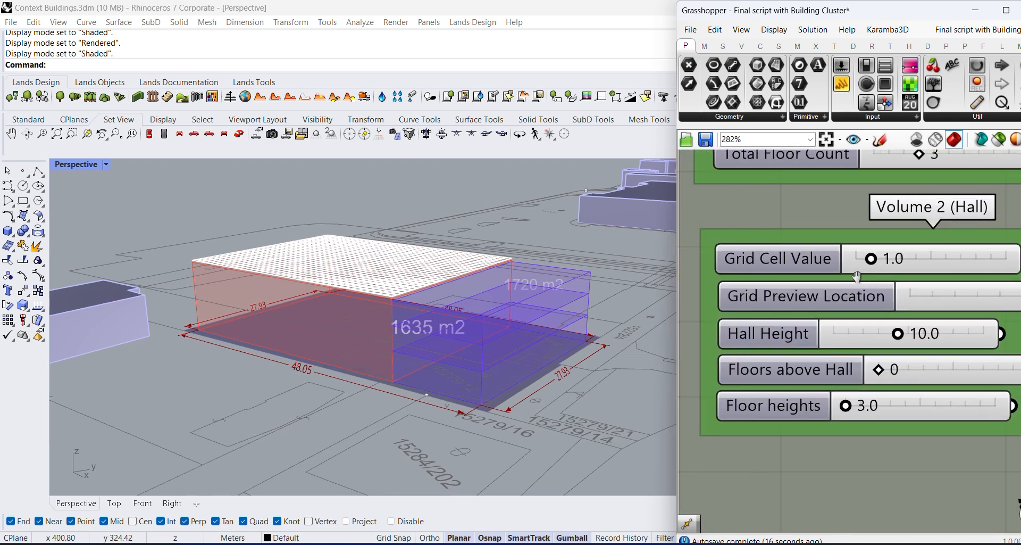
{"action": "scroll", "coordinate": [432, 387], "scroll_direction": "up", "scroll_amount": 8}
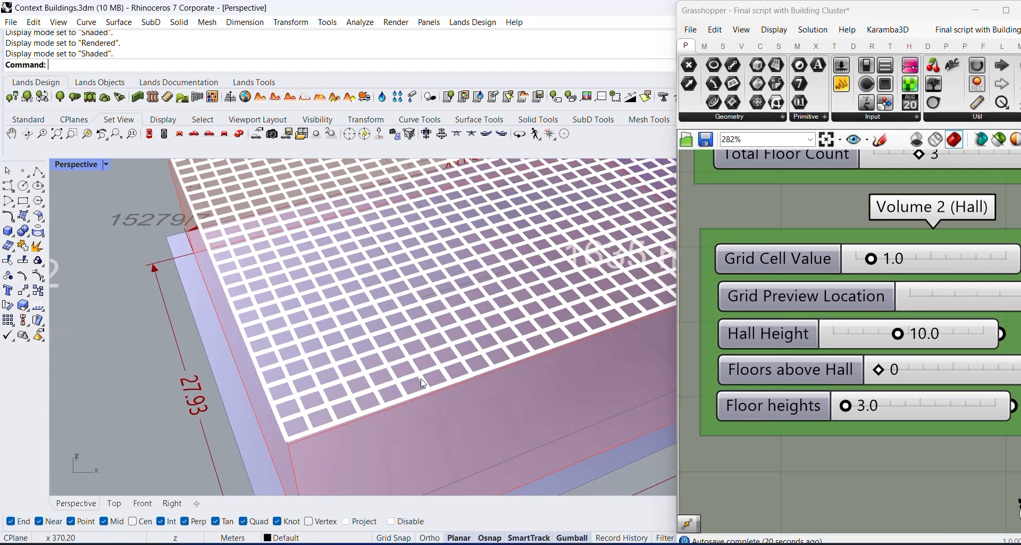
{"action": "scroll", "coordinate": [432, 386], "scroll_direction": "up", "scroll_amount": 6}
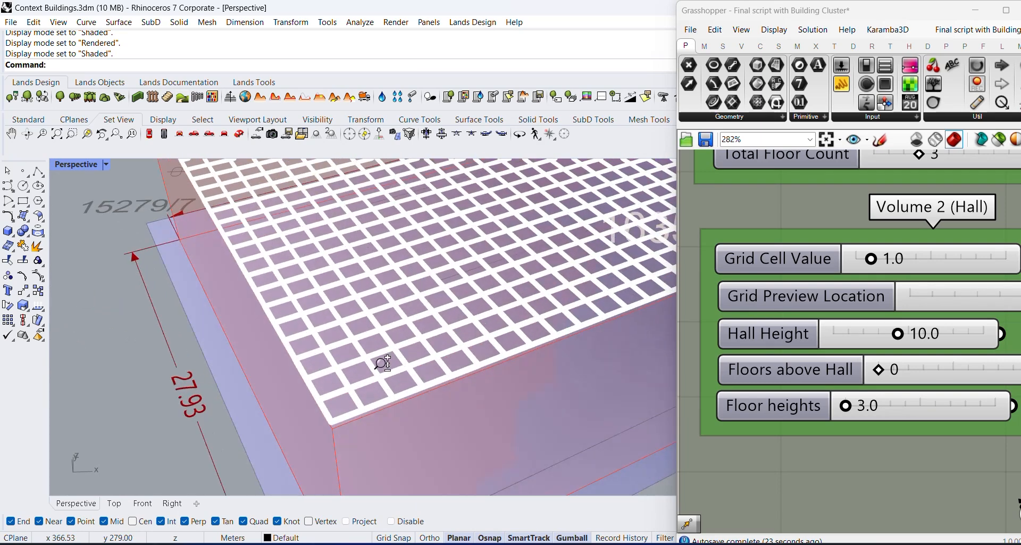
{"action": "right_click_drag", "start_coordinate": [859, 263], "coordinate": [837, 276]}
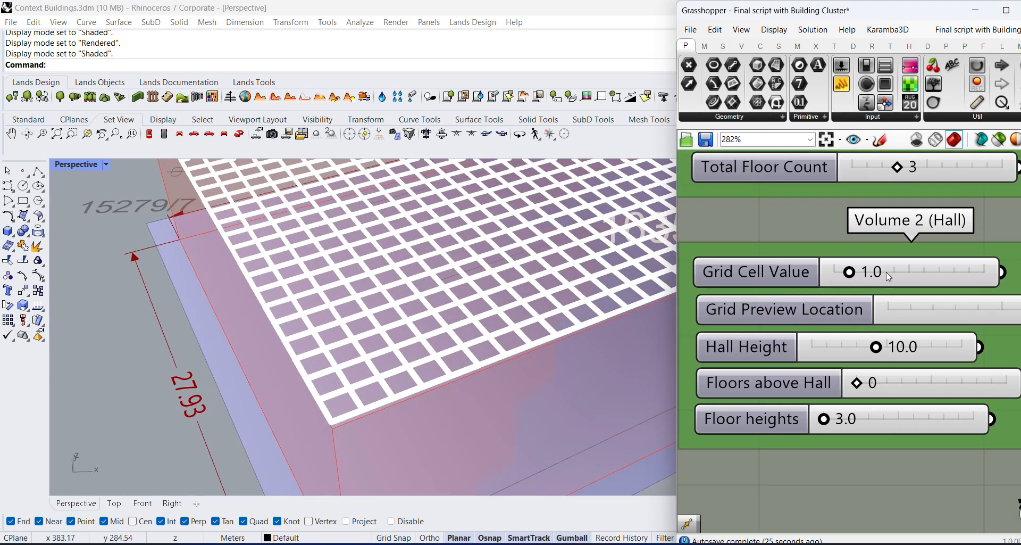
{"action": "scroll", "coordinate": [861, 273], "scroll_direction": "down", "scroll_amount": 1}
{"action": "scroll", "coordinate": [447, 368], "scroll_direction": "down", "scroll_amount": 5}
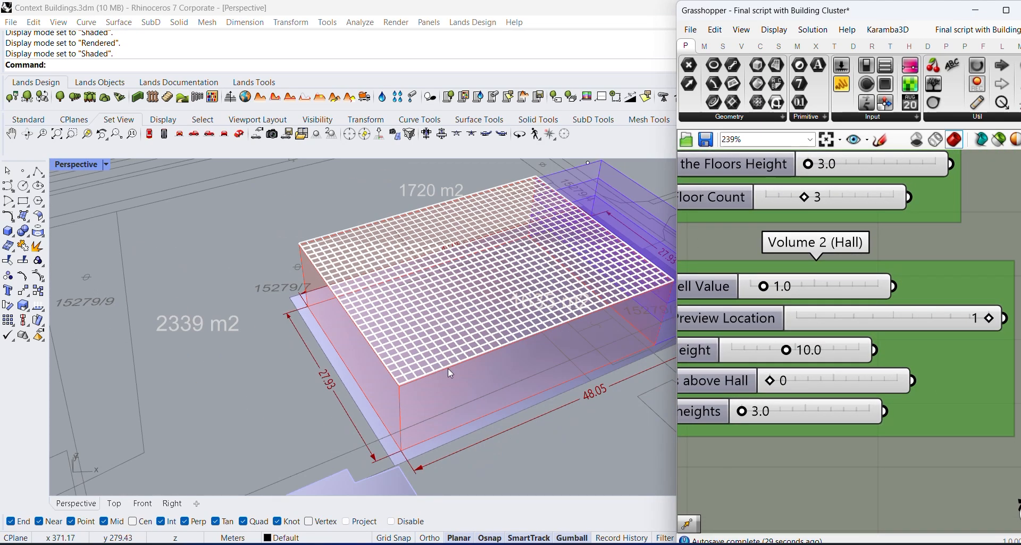
{"action": "left_click_drag", "start_coordinate": [978, 324], "coordinate": [847, 327]}
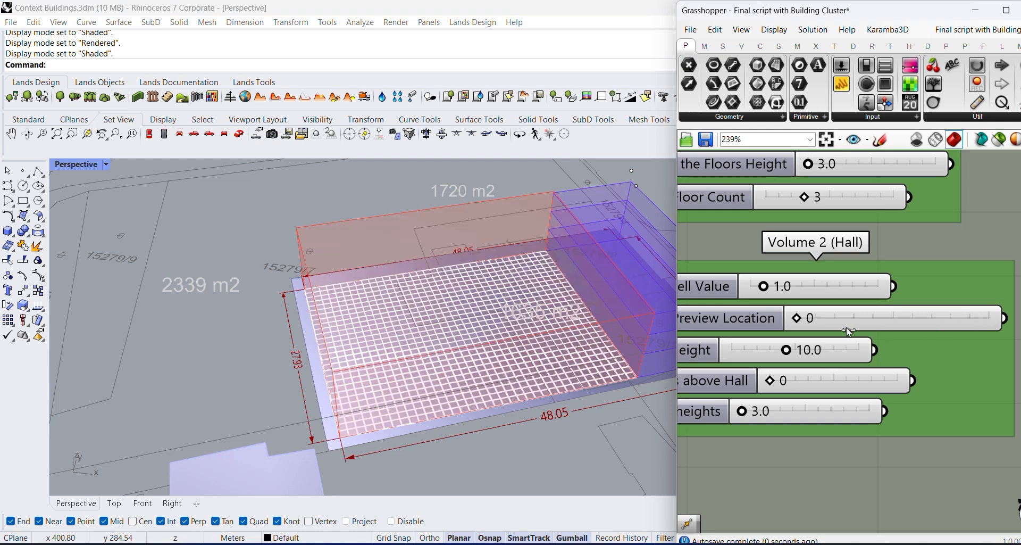
Step: Try the Hall Height slider in the Volume 2 (Hall) group, leaving it at 10.0
{"action": "scroll", "coordinate": [868, 347], "scroll_direction": "up", "scroll_amount": 3}
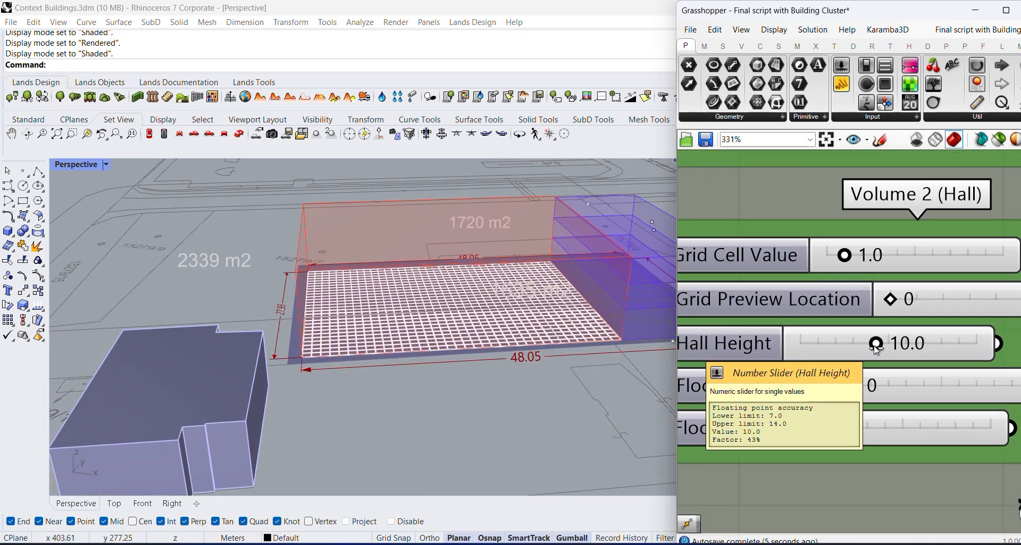
{"action": "mouse_move", "coordinate": [877, 350]}
{"action": "left_mouse_down"}
{"action": "mouse_move", "coordinate": [865, 351]}
{"action": "mouse_move", "coordinate": [876, 352]}
{"action": "left_mouse_up"}
{"action": "scroll", "coordinate": [876, 351], "scroll_direction": "down", "scroll_amount": 3}
{"action": "right_click_drag", "start_coordinate": [521, 335], "coordinate": [449, 314]}
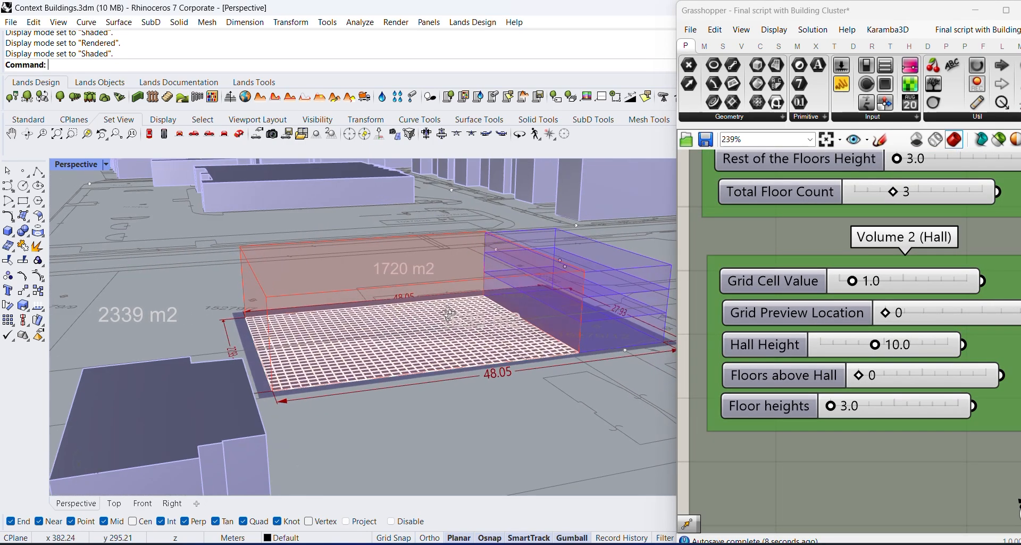
Step: Try adding floors on top of the hall and reset Floors above Hall to 0
{"action": "scroll", "coordinate": [410, 284], "scroll_direction": "up", "scroll_amount": 2}
{"action": "left_click_drag", "start_coordinate": [863, 380], "coordinate": [898, 376]}
{"action": "scroll", "coordinate": [464, 324], "scroll_direction": "down", "scroll_amount": 4}
{"action": "mouse_move", "coordinate": [464, 325]}
{"action": "right_mouse_down"}
{"action": "mouse_move", "coordinate": [437, 315]}
{"action": "mouse_move", "coordinate": [472, 342]}
{"action": "right_mouse_up"}
{"action": "double_click", "coordinate": [886, 381]}
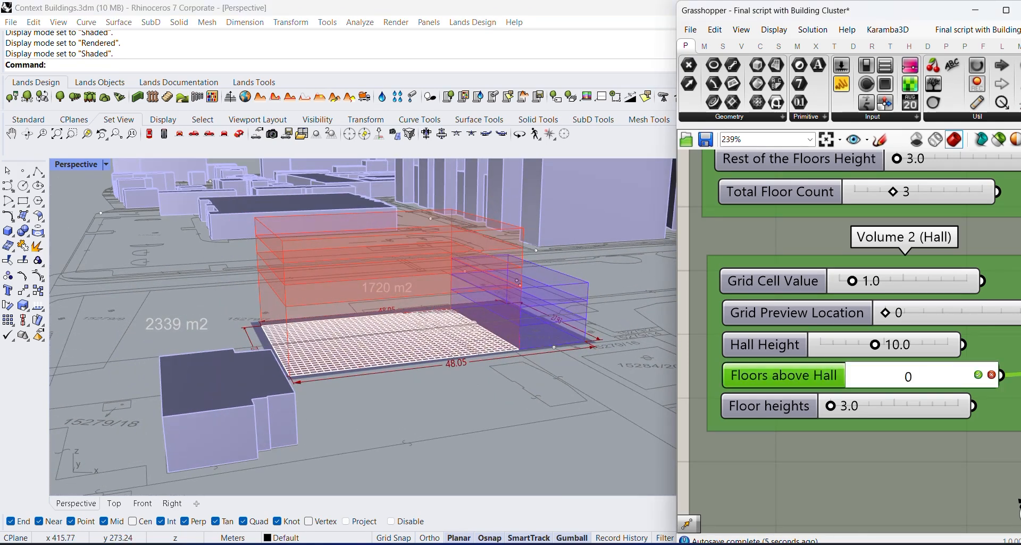
{"action": "key", "text": "Return"}
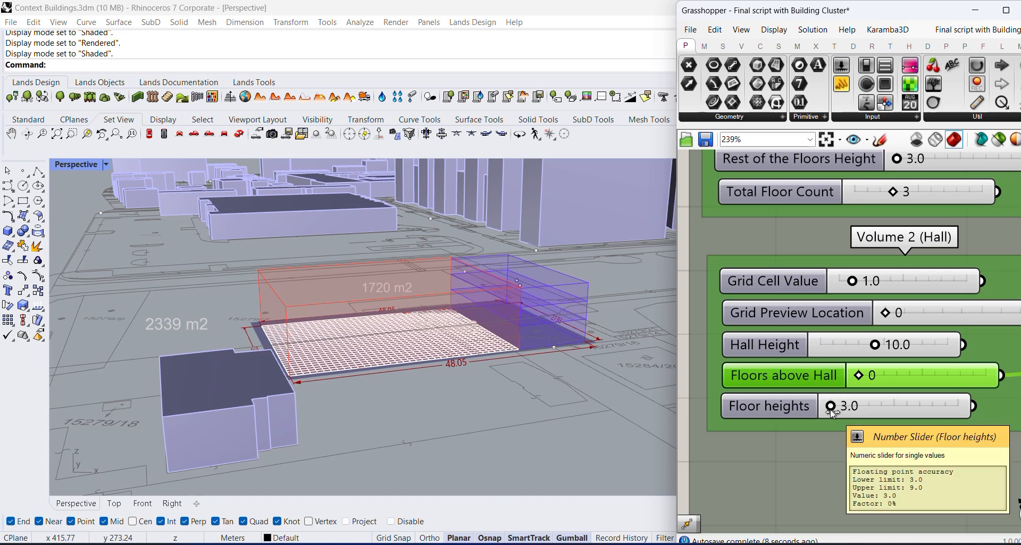
Step: Compare the X & Y Count and Total Cell Count panels with the grid on the hall's floor
{"action": "scroll", "coordinate": [837, 410], "scroll_direction": "down", "scroll_amount": 3}
{"action": "right_click_drag", "start_coordinate": [1000, 439], "coordinate": [710, 382]}
{"action": "scroll", "coordinate": [854, 348], "scroll_direction": "up", "scroll_amount": 5}
{"action": "right_click_drag", "start_coordinate": [854, 347], "coordinate": [801, 286]}
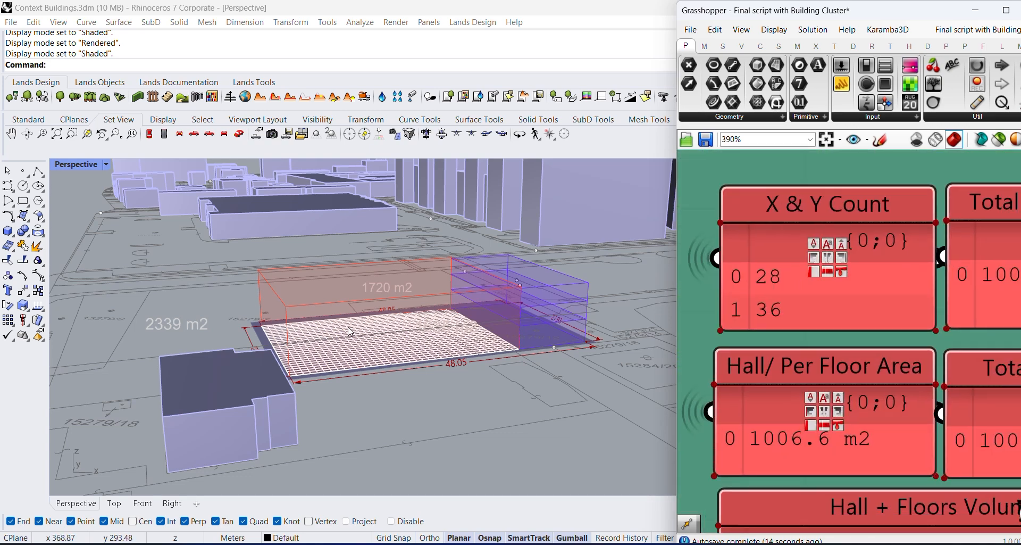
{"action": "right_click_drag", "start_coordinate": [348, 327], "coordinate": [416, 372]}
{"action": "scroll", "coordinate": [409, 410], "scroll_direction": "up", "scroll_amount": 4}
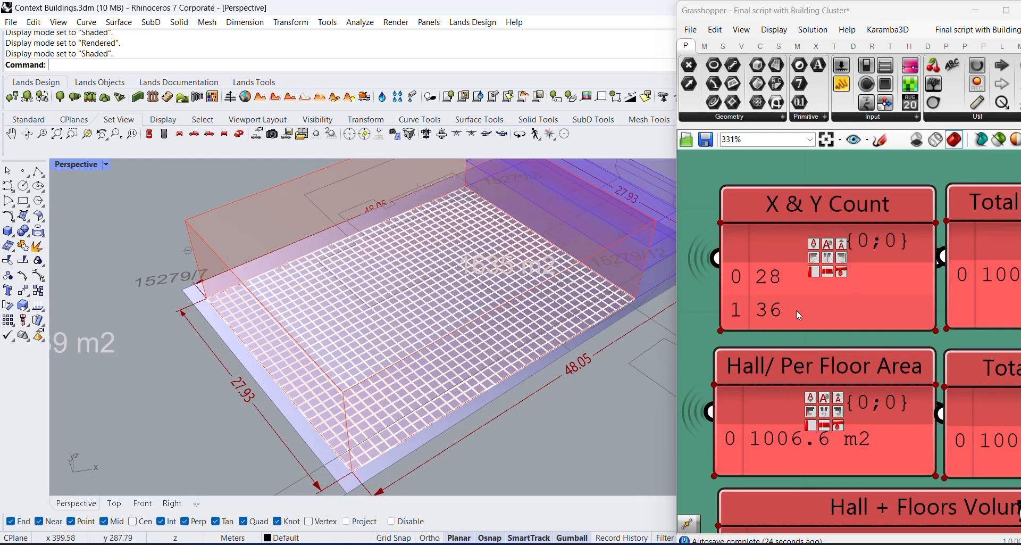
{"action": "scroll", "coordinate": [797, 310], "scroll_direction": "down", "scroll_amount": 3}
{"action": "scroll", "coordinate": [877, 314], "scroll_direction": "up", "scroll_amount": 5}
{"action": "scroll", "coordinate": [407, 396], "scroll_direction": "up", "scroll_amount": 3}
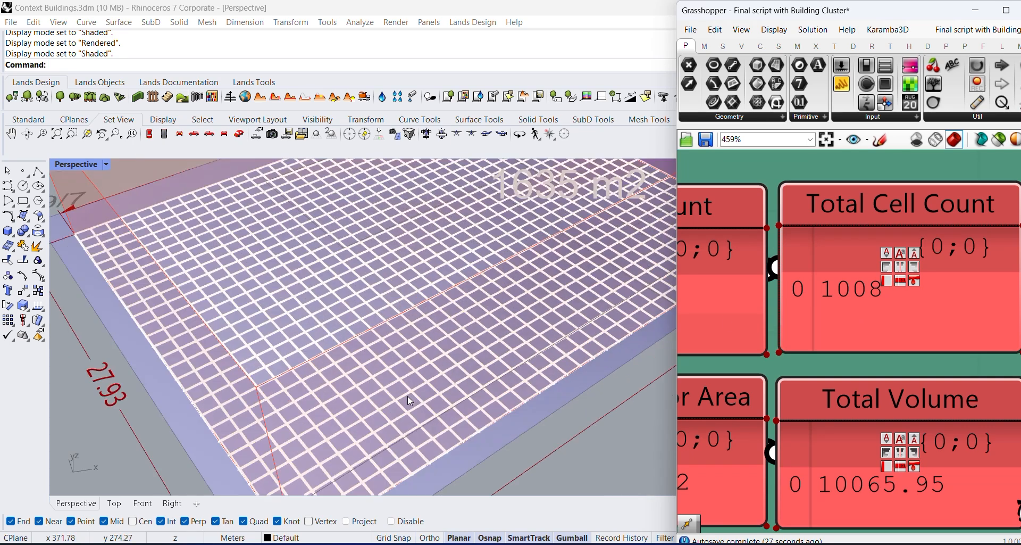
Step: Check the Hall/ Per Floor Area, Total Volume and Hall + Floors Volume panels against the hall model
{"action": "scroll", "coordinate": [410, 401], "scroll_direction": "down", "scroll_amount": 2}
{"action": "scroll", "coordinate": [854, 335], "scroll_direction": "down", "scroll_amount": 3}
{"action": "scroll", "coordinate": [926, 325], "scroll_direction": "up", "scroll_amount": 1}
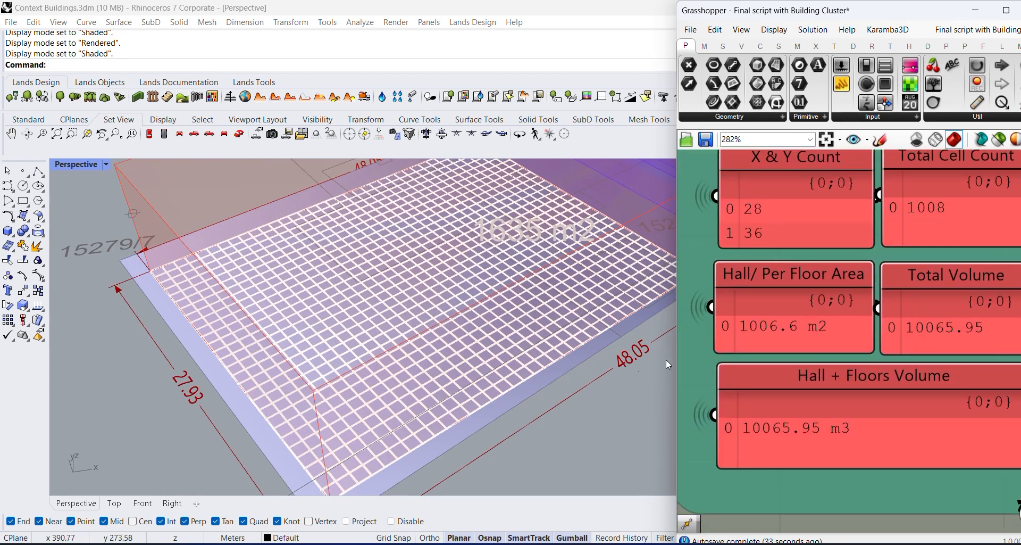
{"action": "scroll", "coordinate": [254, 238], "scroll_direction": "down", "scroll_amount": 2}
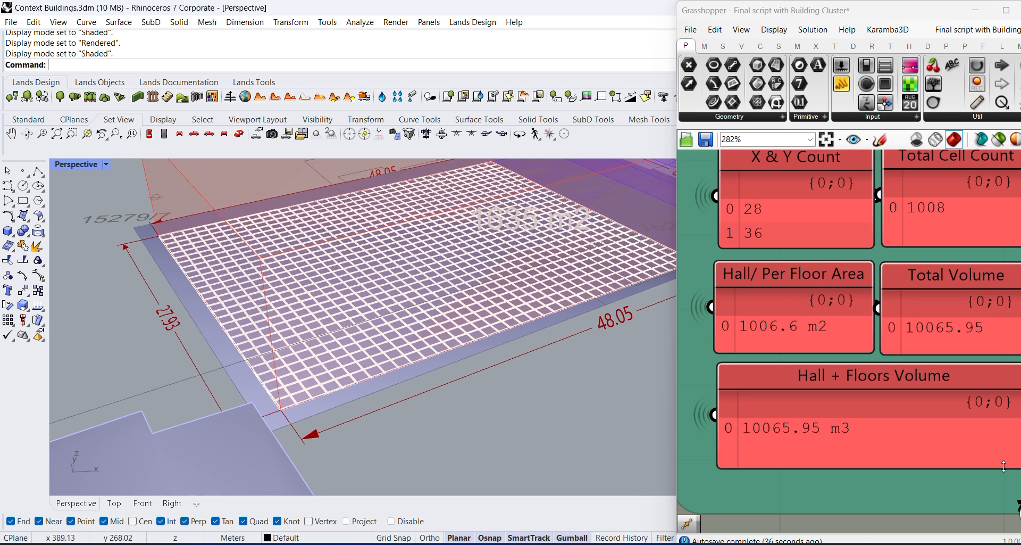
{"action": "scroll", "coordinate": [817, 412], "scroll_direction": "down", "scroll_amount": 2}
{"action": "scroll", "coordinate": [772, 411], "scroll_direction": "up", "scroll_amount": 3}
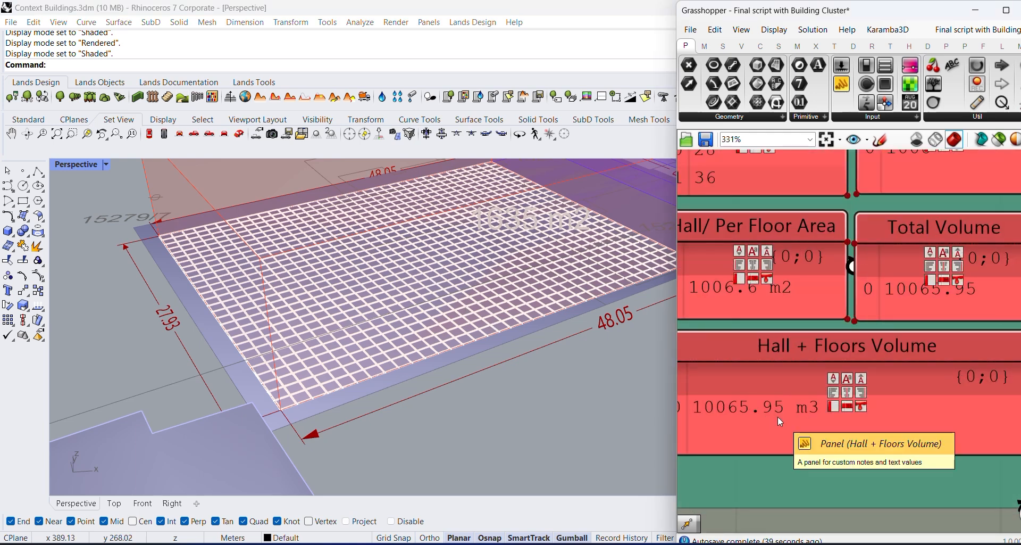
Step: Look over the whole Step 4: Building Chunk section and the building mass in its site context
{"action": "scroll", "coordinate": [778, 416], "scroll_direction": "down", "scroll_amount": 1}
{"action": "scroll", "coordinate": [779, 423], "scroll_direction": "down", "scroll_amount": 5}
{"action": "right_click_drag", "start_coordinate": [779, 424], "coordinate": [851, 397]}
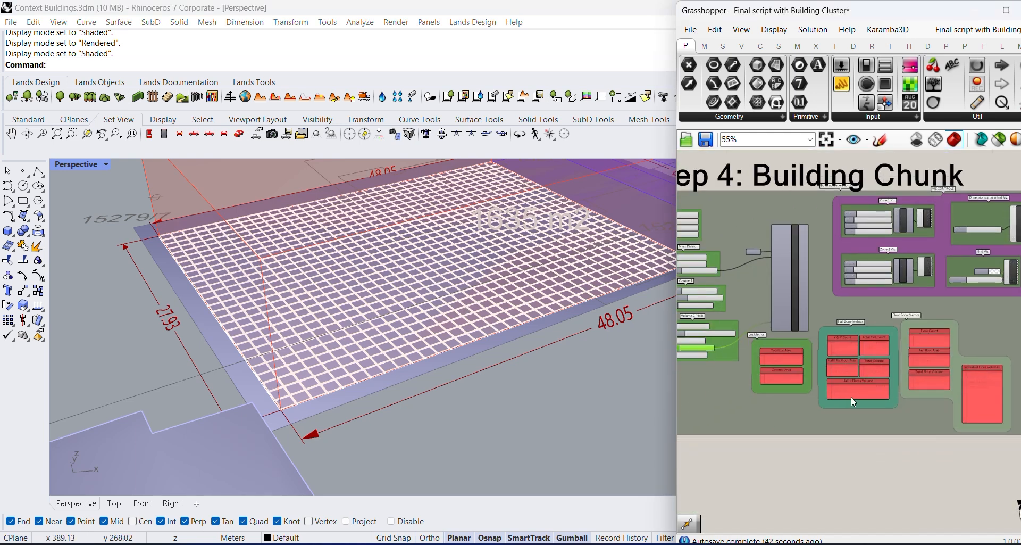
{"action": "scroll", "coordinate": [832, 416], "scroll_direction": "down", "scroll_amount": 2}
{"action": "scroll", "coordinate": [345, 388], "scroll_direction": "down", "scroll_amount": 5}
{"action": "right_click_drag", "start_coordinate": [479, 402], "coordinate": [432, 375]}
{"action": "scroll", "coordinate": [432, 375], "scroll_direction": "down", "scroll_amount": 4}
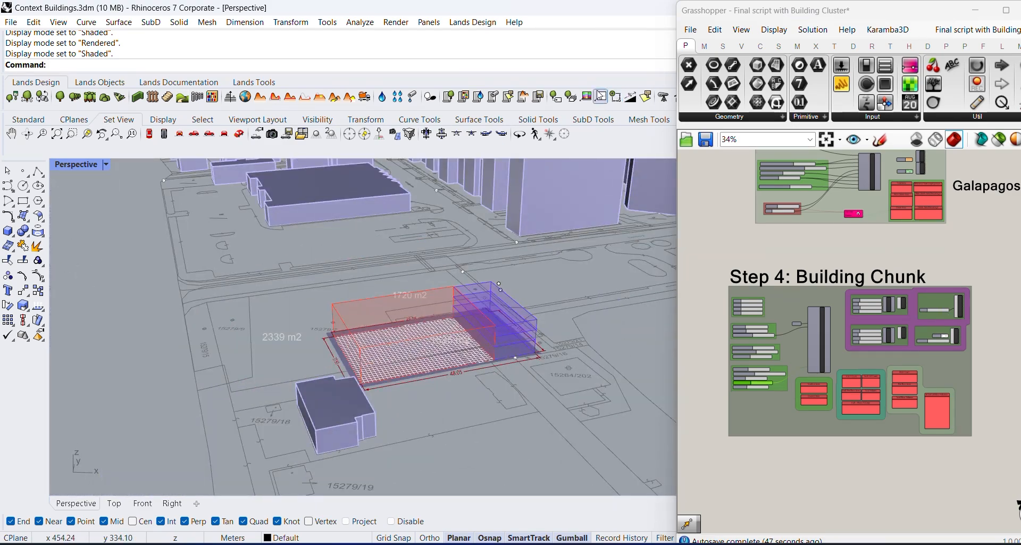